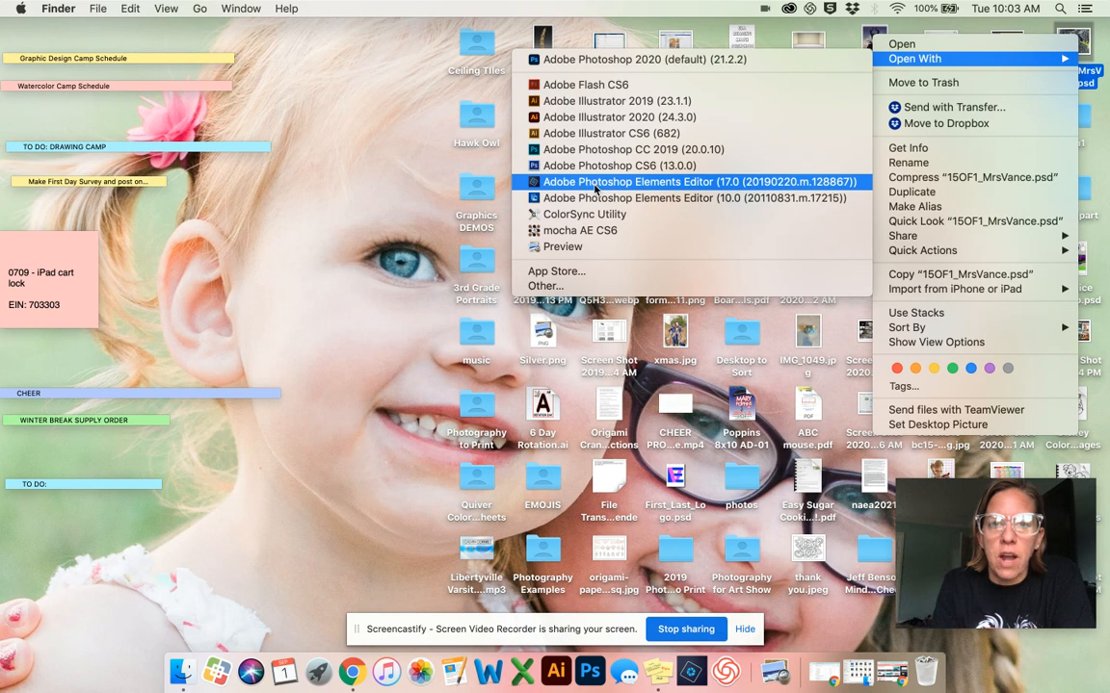
# - Open the 15OF1 collage PSD in Adobe Photoshop Elements Editor 17.0, along with IMG_2568.JPG from the desktop's 15in1 folder
pyautogui.click(595, 185)
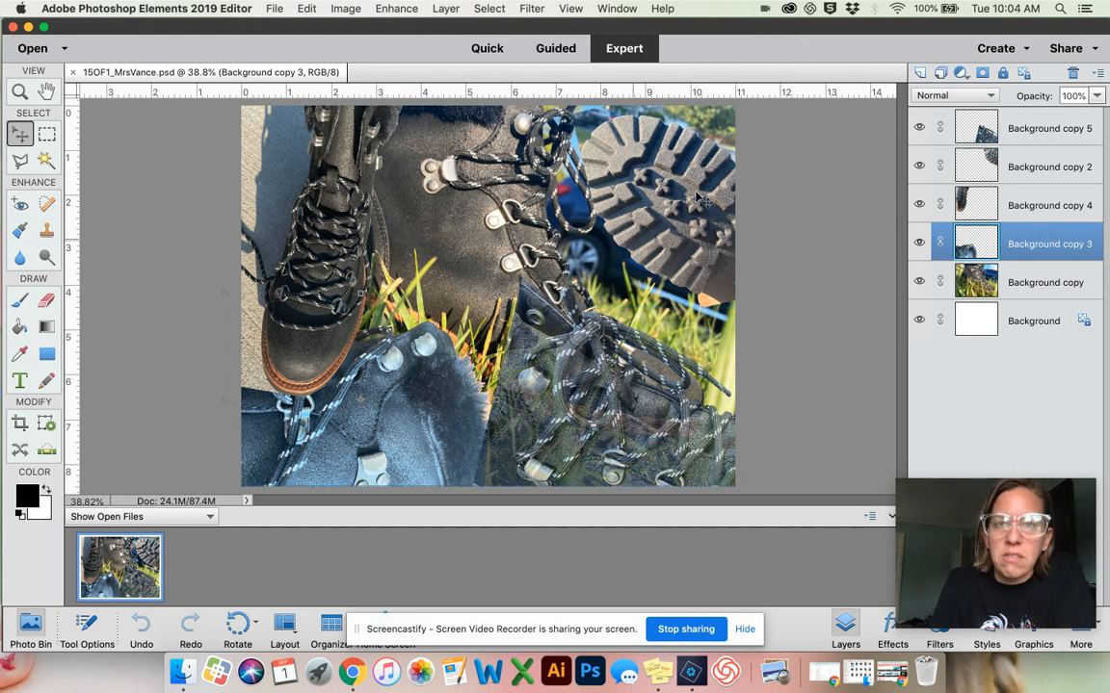
pyautogui.moveTo(934, 29); pyautogui.dragTo(775, 29)
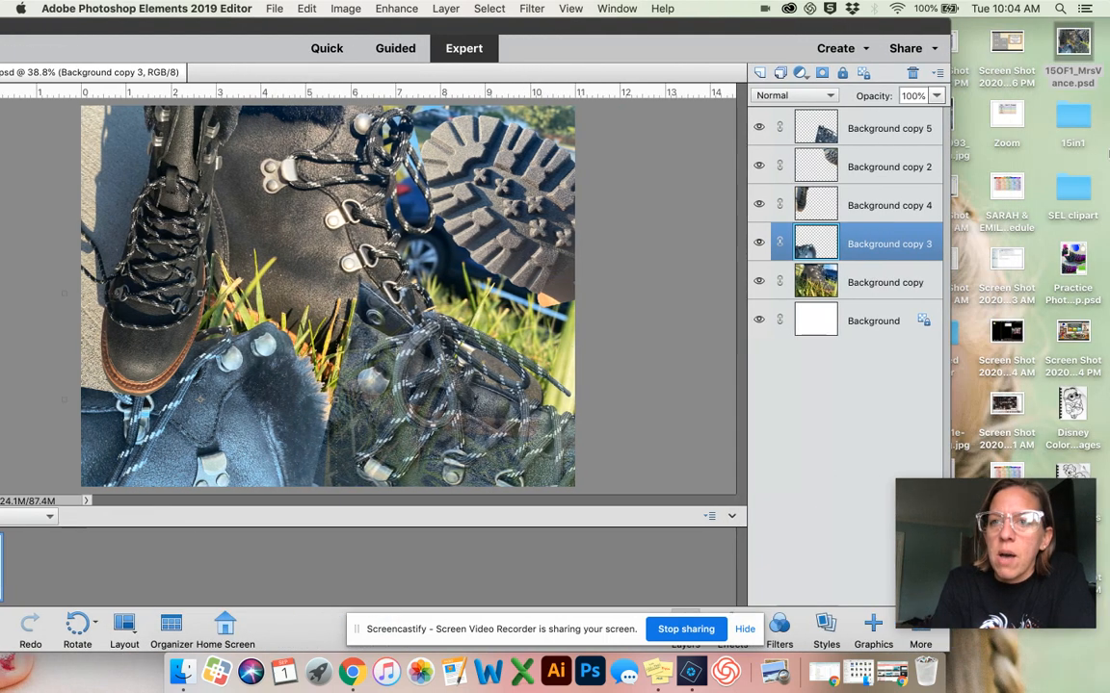
pyautogui.click(1076, 120)
pyautogui.doubleClick(1076, 120)
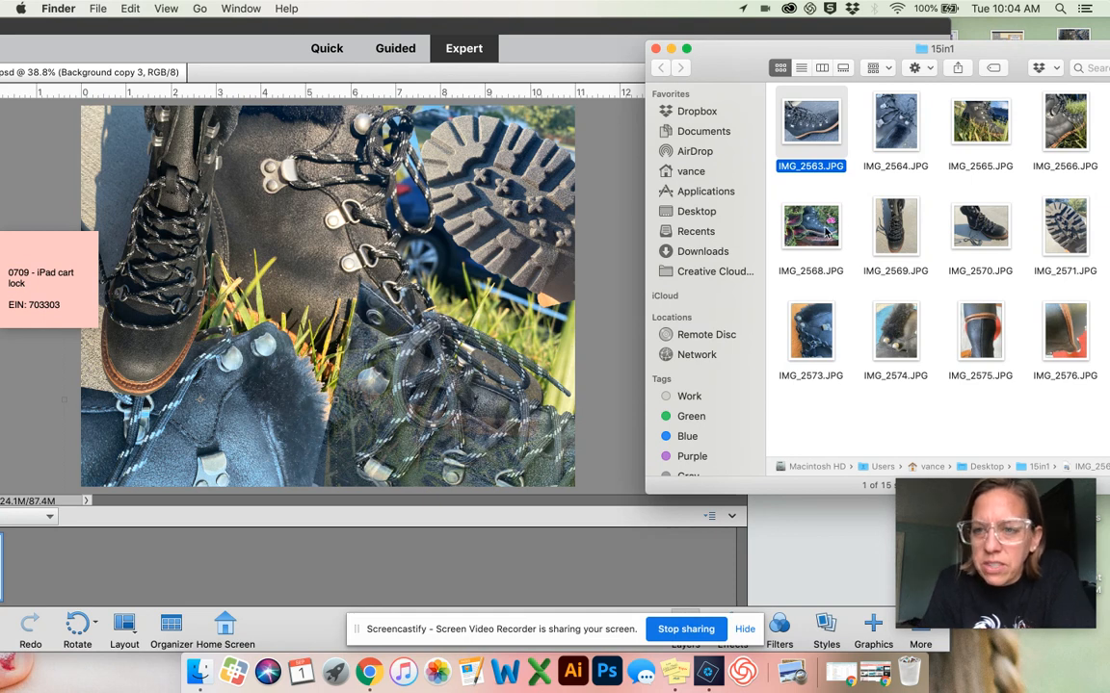
pyautogui.moveTo(825, 224); pyautogui.dragTo(514, 290)
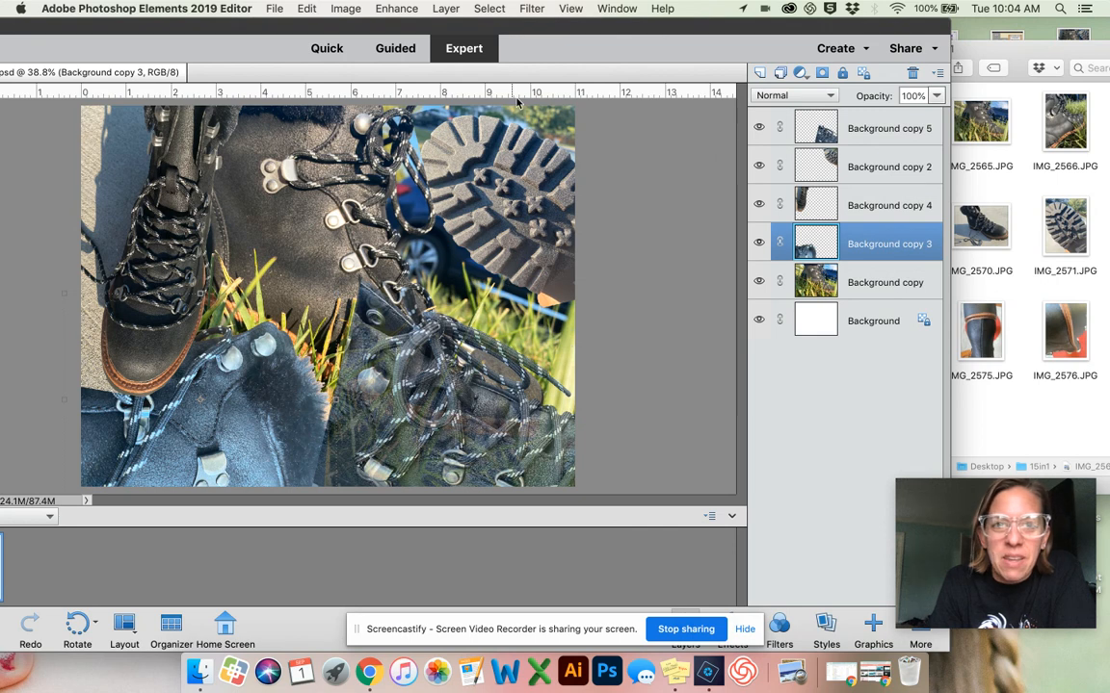
pyautogui.doubleClick(643, 29)
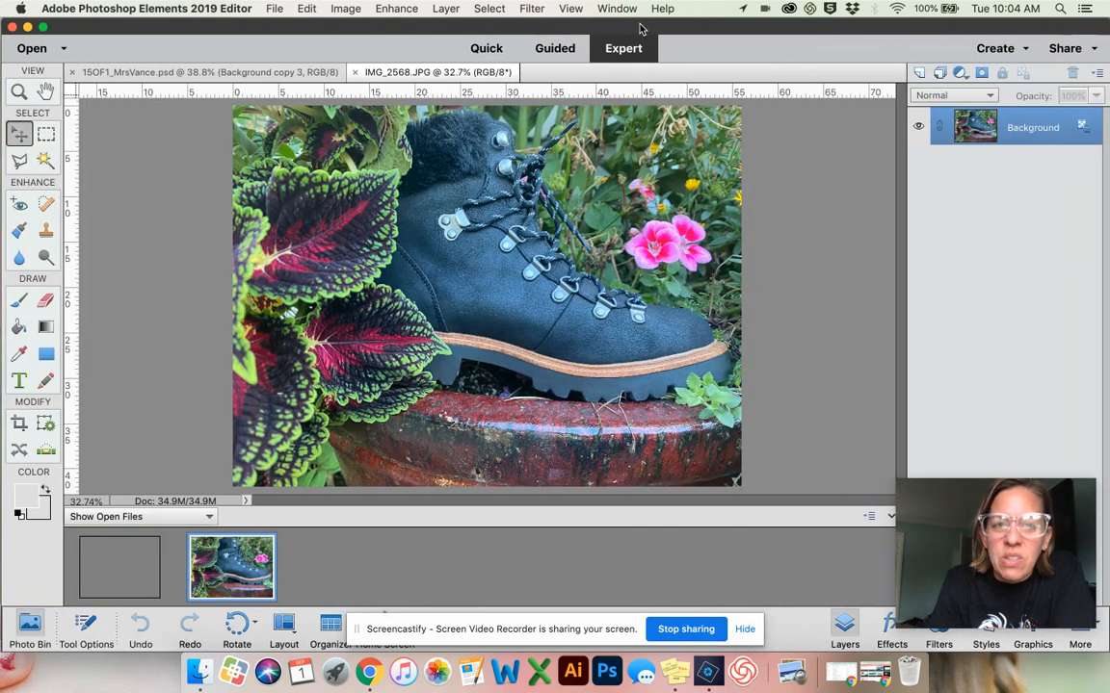
# - Duplicate the Background layer of IMG_2568.JPG into the 15OF1 collage PSD and bring the copy to the top of its layer stack
pyautogui.rightClick(1005, 138)
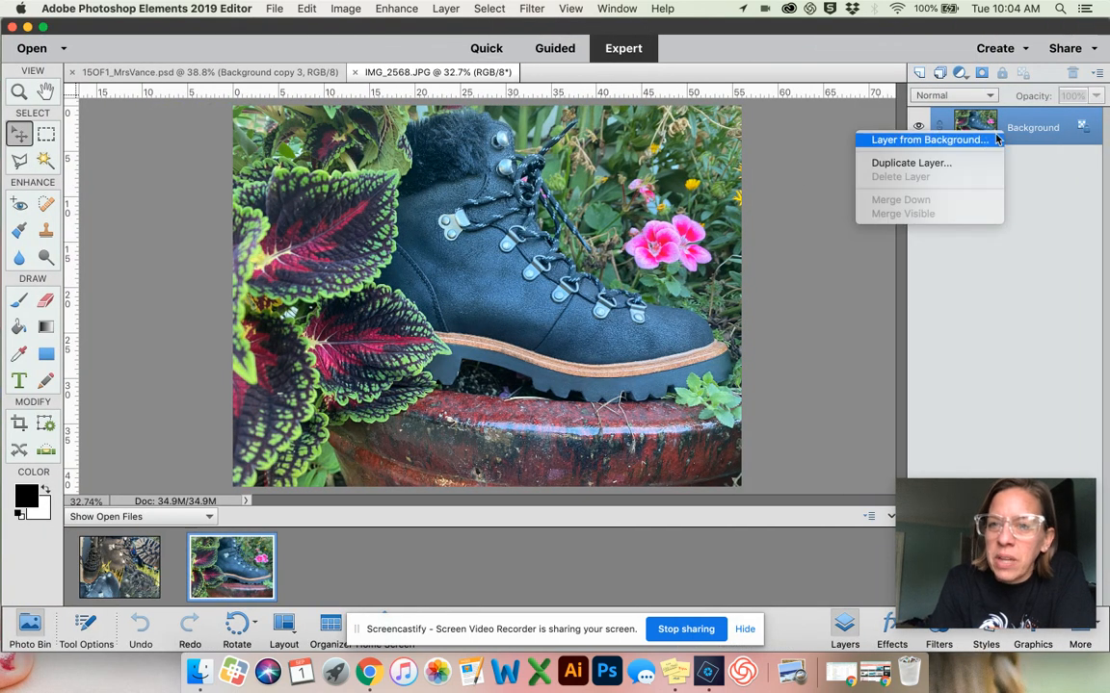
pyautogui.click(954, 169)
pyautogui.click(455, 335)
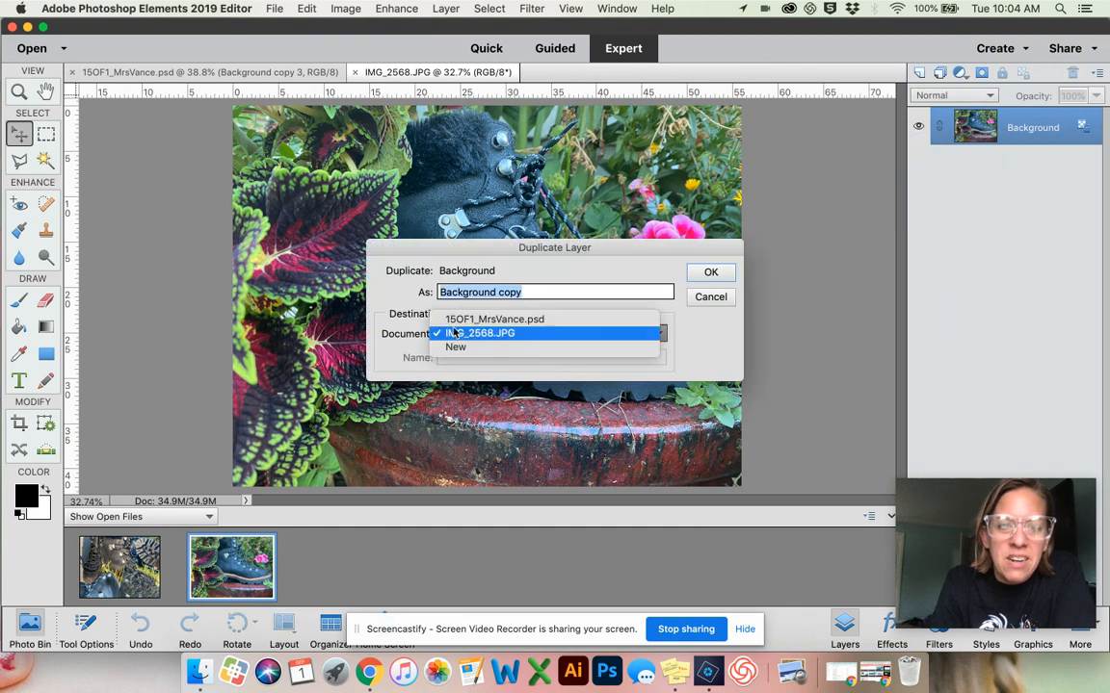
pyautogui.click(452, 320)
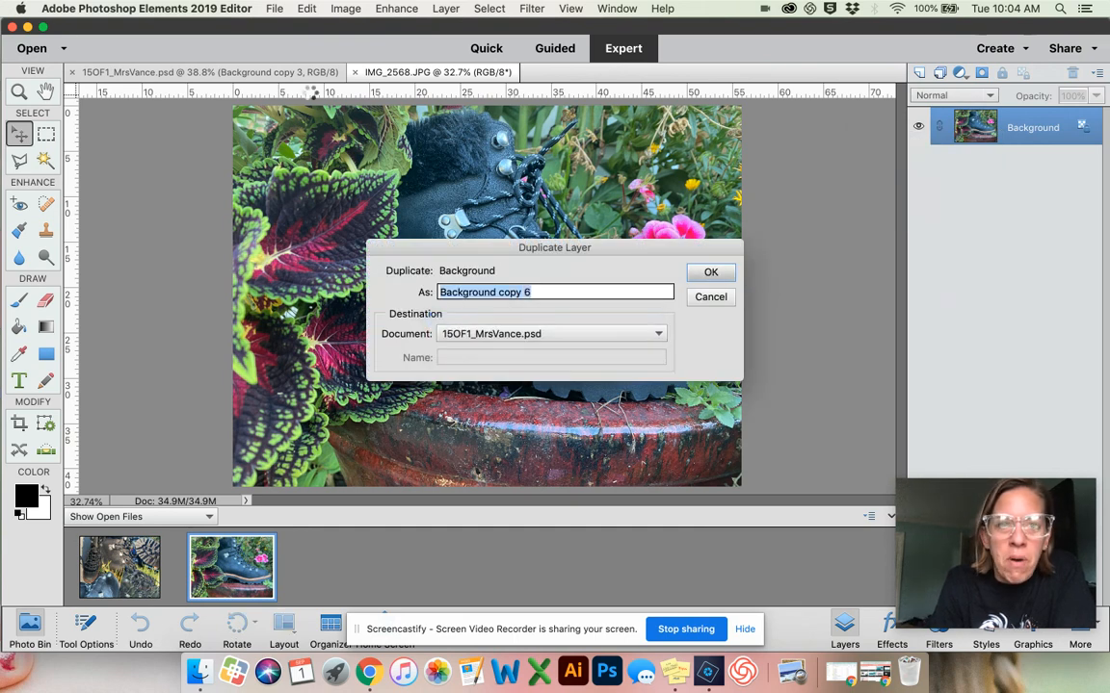
pyautogui.press('Return')
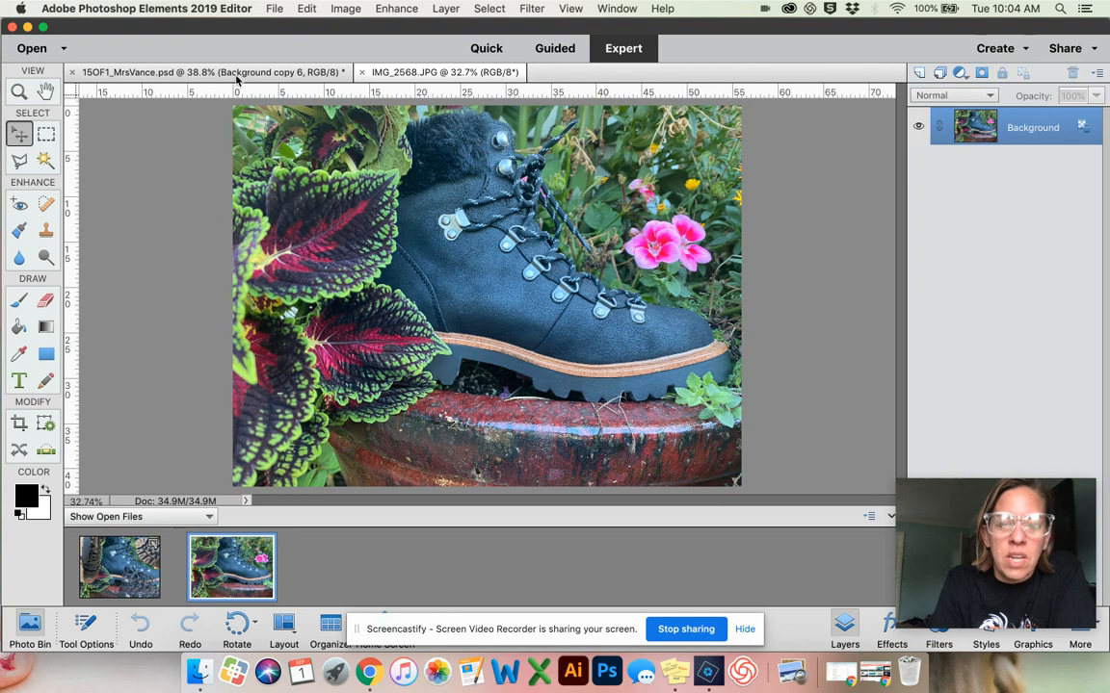
pyautogui.click(236, 75)
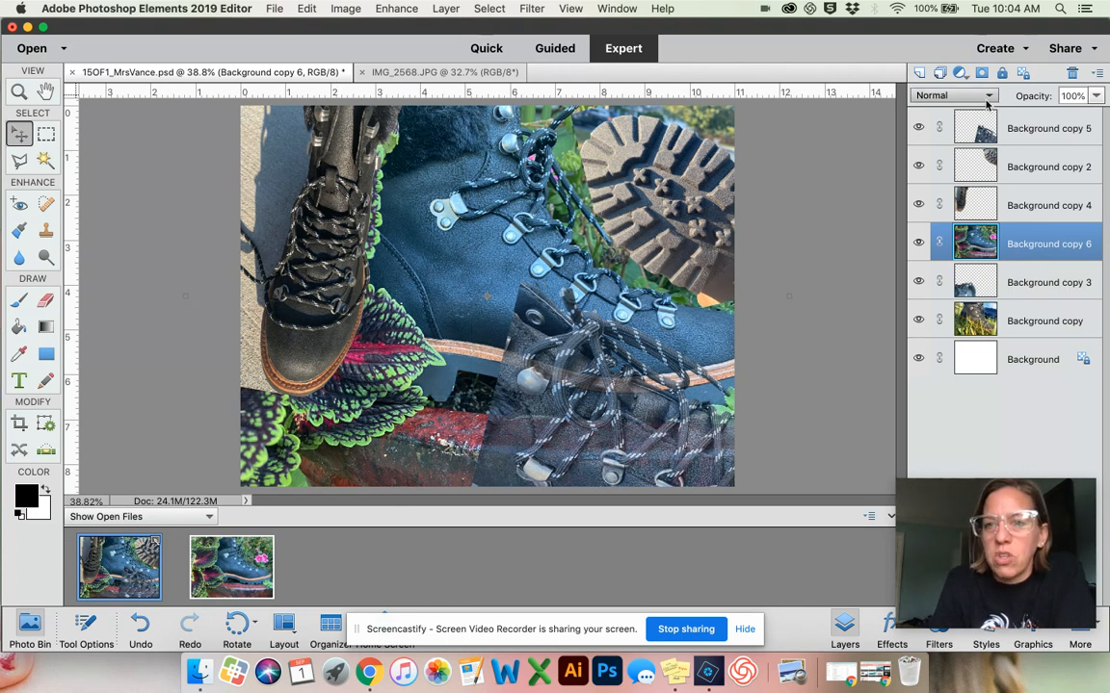
pyautogui.moveTo(1031, 244); pyautogui.dragTo(1038, 122)
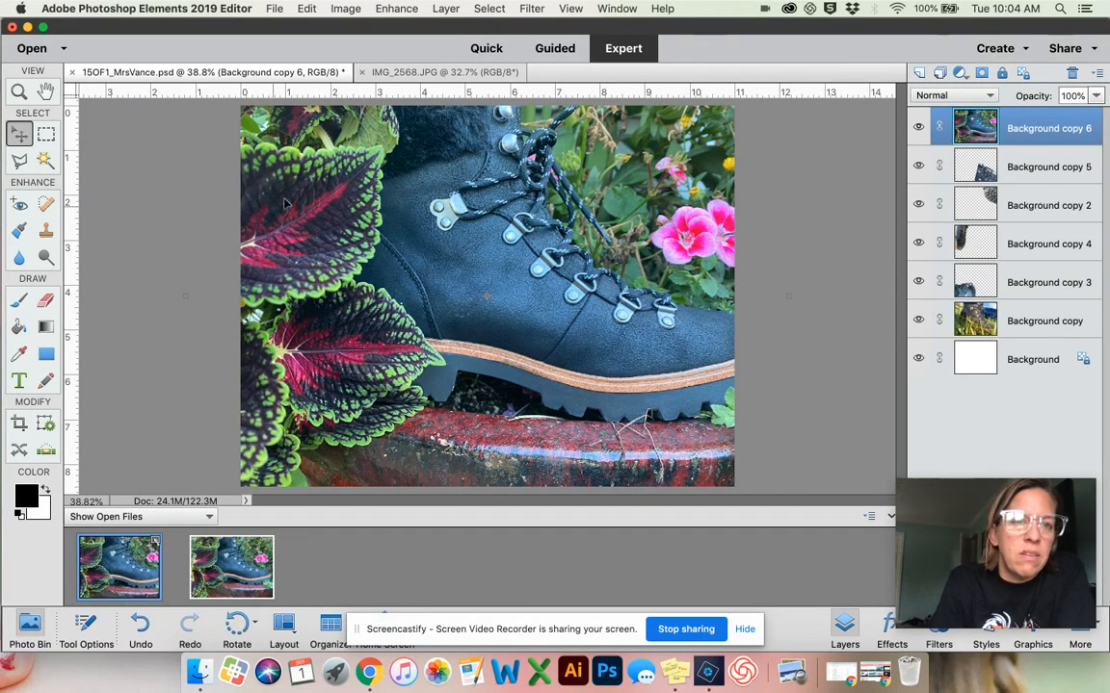
# - Scale the new boot-with-flowers layer proportionally to about 20.29% and place it at the collage's right edge, just below the boot sole
pyautogui.moveTo(277, 162); pyautogui.dragTo(309, 229)
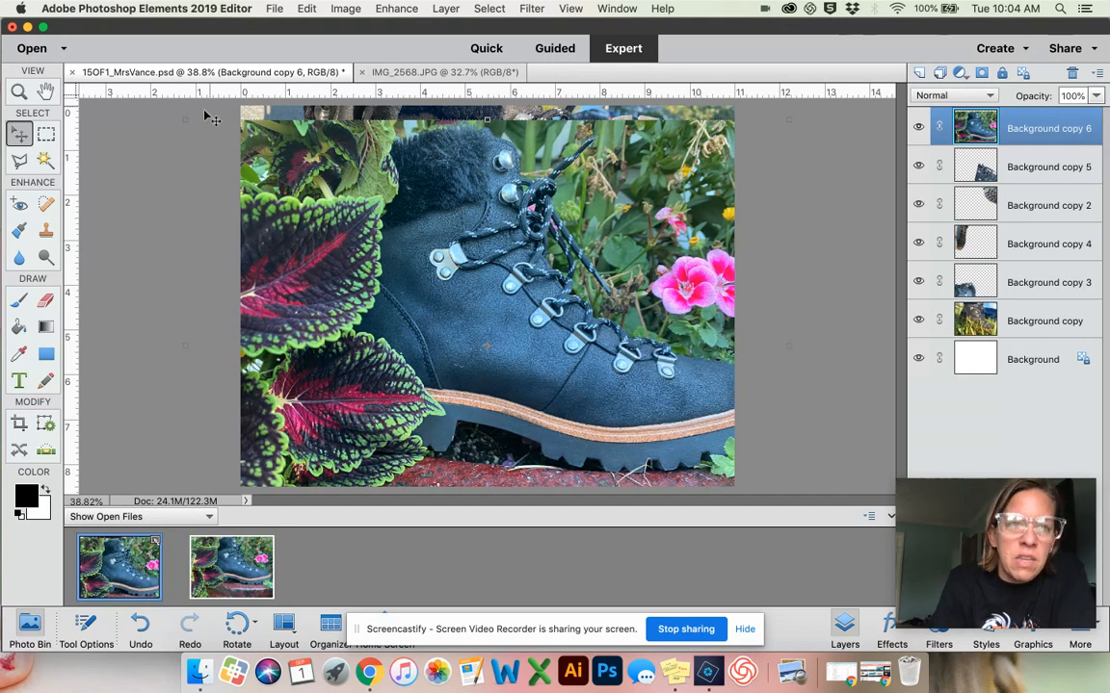
pyautogui.moveTo(185, 119); pyautogui.dragTo(314, 217)
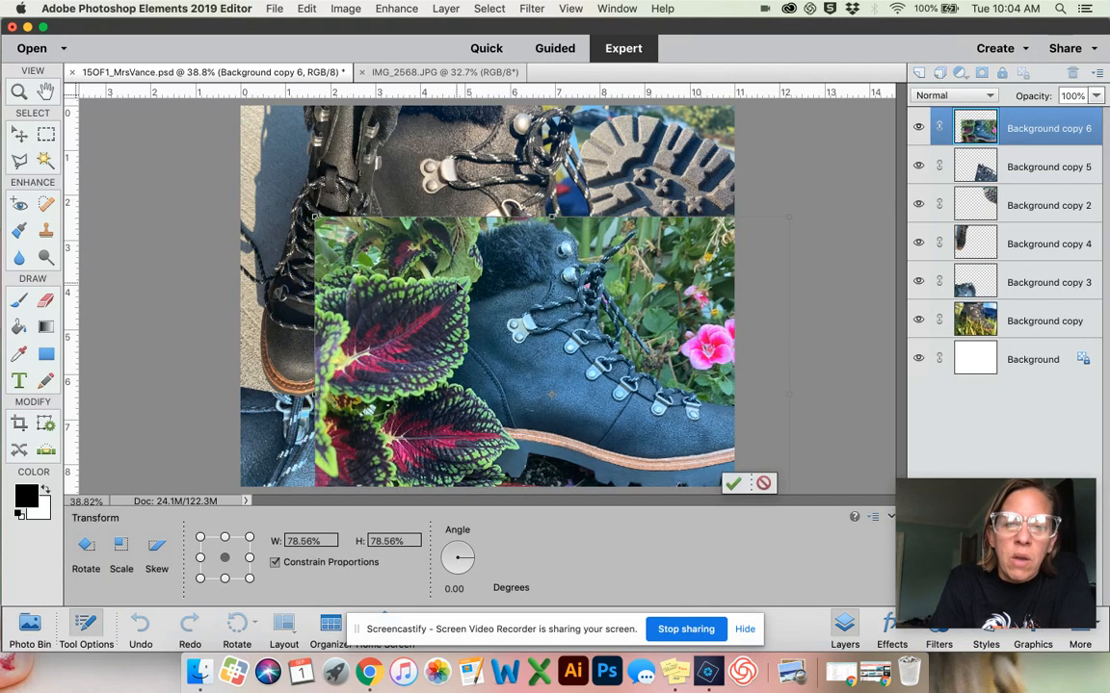
pyautogui.moveTo(456, 279); pyautogui.dragTo(407, 175)
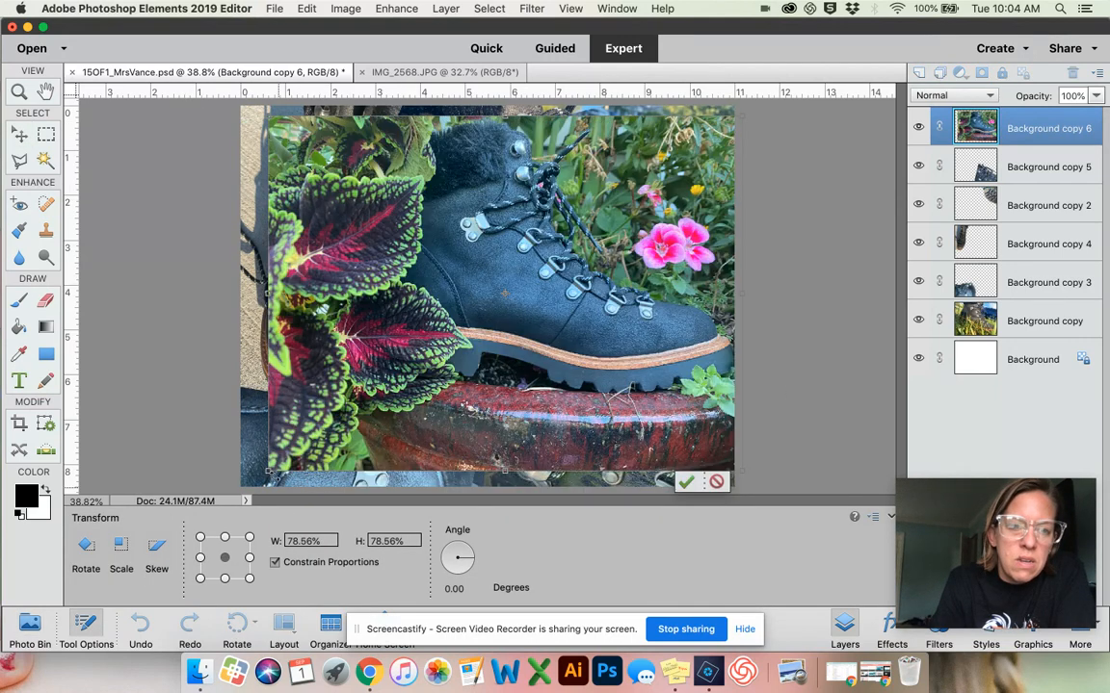
pyautogui.moveTo(268, 470); pyautogui.dragTo(563, 236)
pyautogui.moveTo(610, 196); pyautogui.dragTo(515, 259)
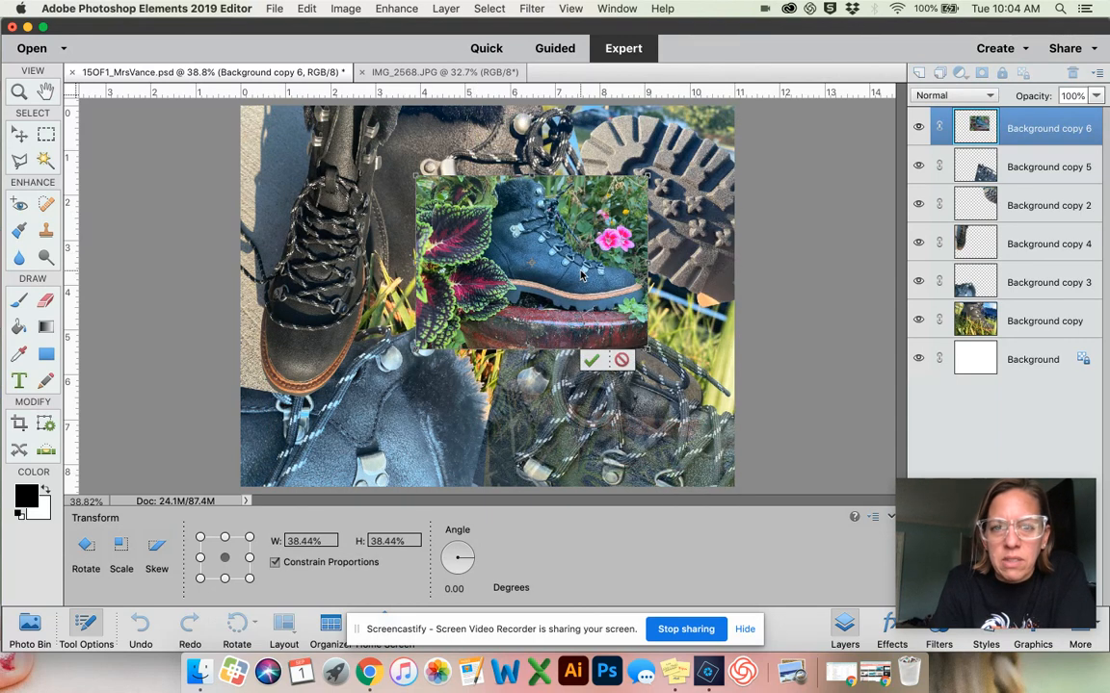
pyautogui.moveTo(643, 347); pyautogui.dragTo(556, 280)
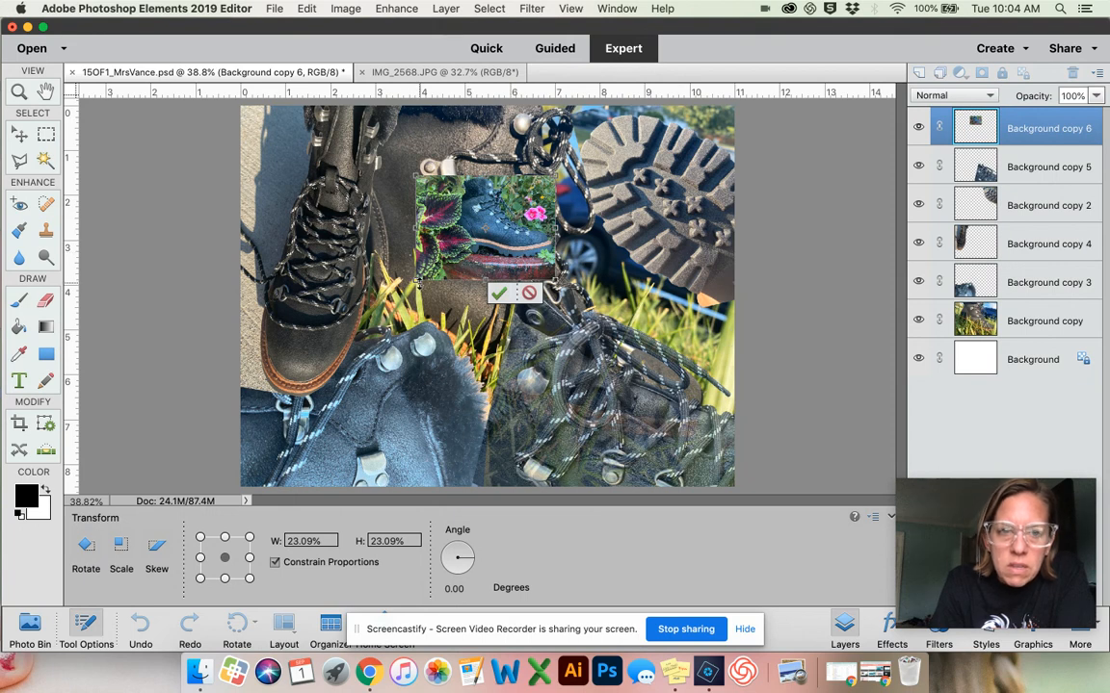
pyautogui.moveTo(414, 282); pyautogui.dragTo(452, 254)
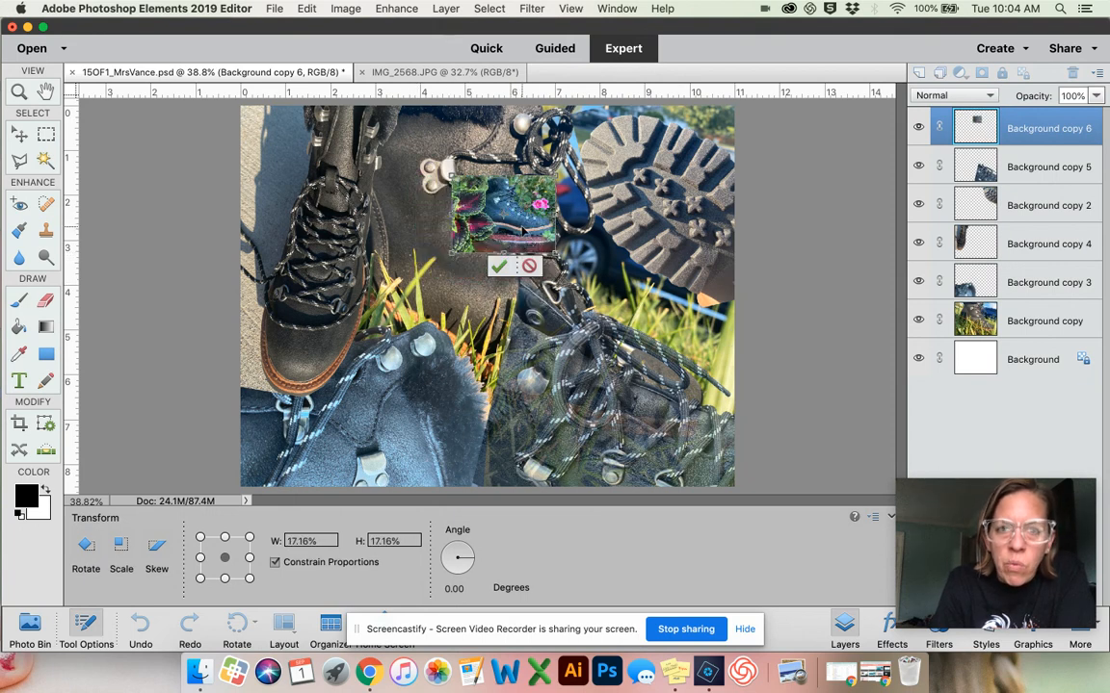
pyautogui.moveTo(480, 204); pyautogui.dragTo(707, 351)
pyautogui.moveTo(638, 296); pyautogui.dragTo(623, 285)
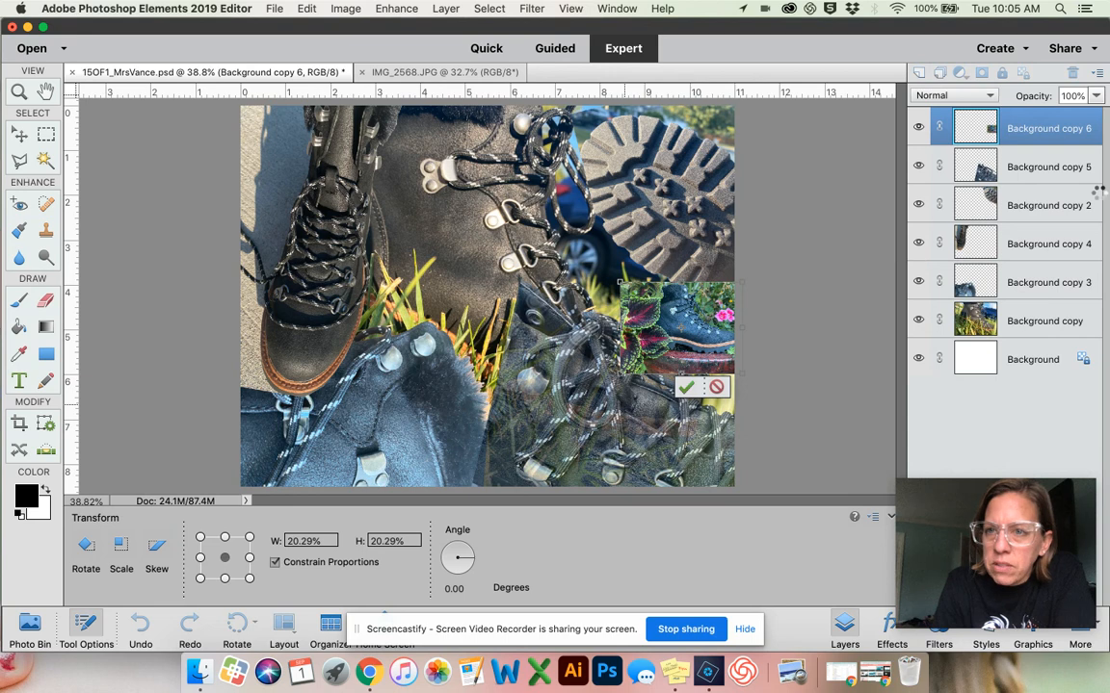
pyautogui.press('Return')
# - Move the small boot layer beneath Background copy 3 in the layer order and nudge it to fit under the boot sole
pyautogui.moveTo(1042, 135); pyautogui.dragTo(1021, 303)
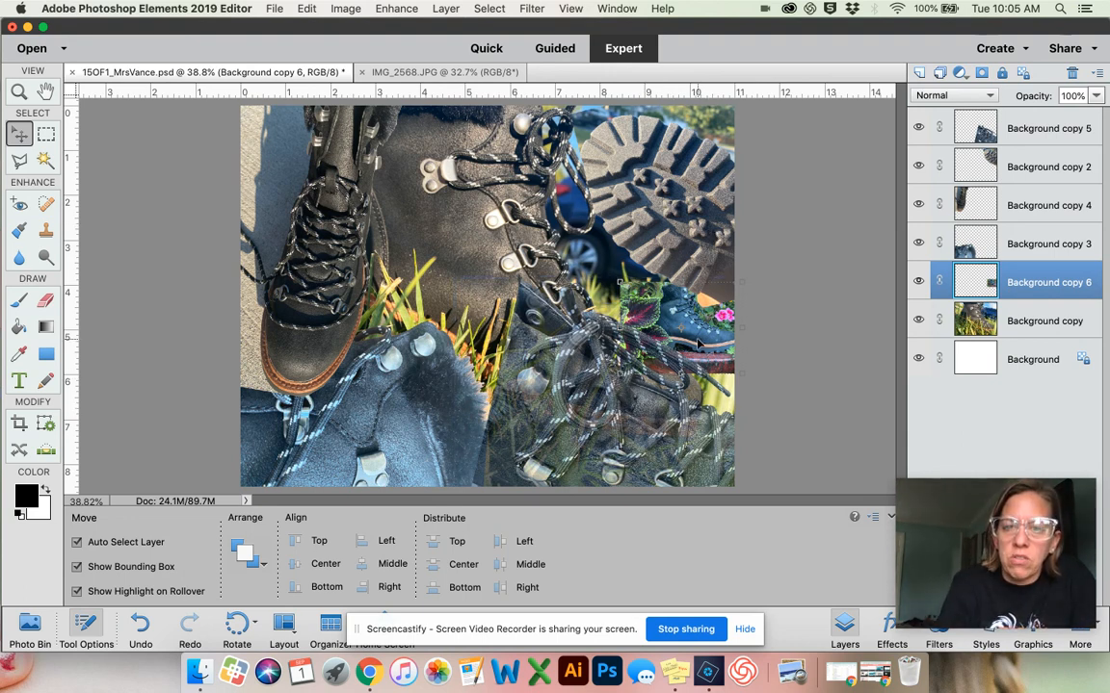
pyautogui.press('Up')
pyautogui.press('Up')
pyautogui.press('Up')
pyautogui.press('Up')
pyautogui.press('Up')
pyautogui.press('Up')
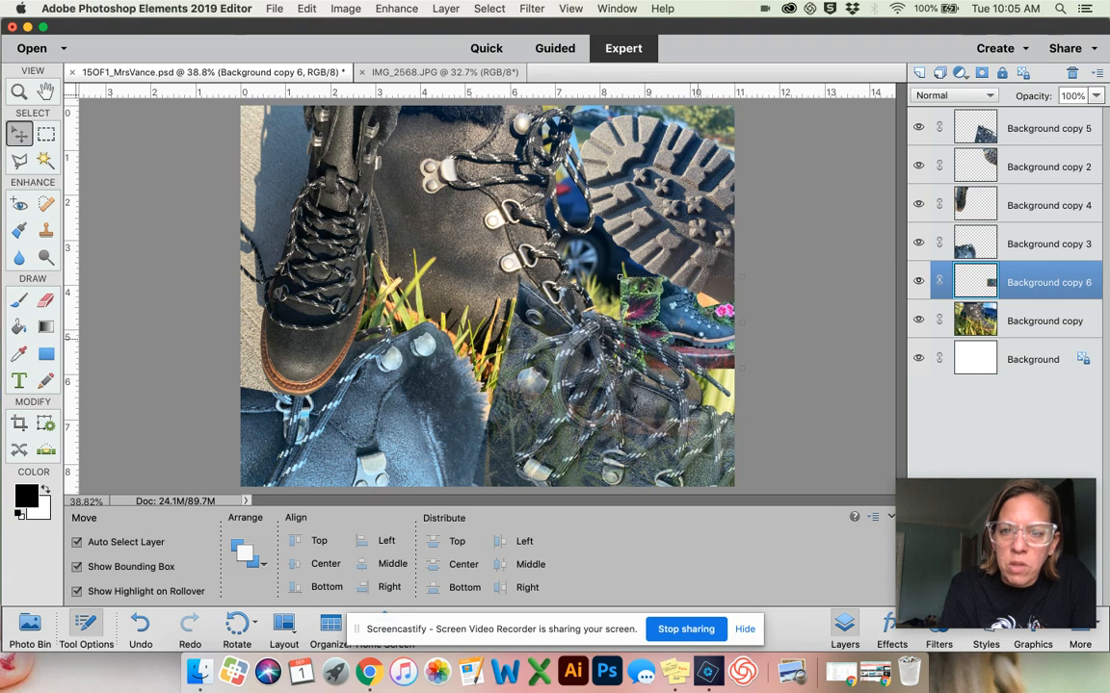
pyautogui.press('Down')
pyautogui.press('Down')
pyautogui.press('Down')
pyautogui.press('Down')
pyautogui.press('Down')
pyautogui.press('Down')
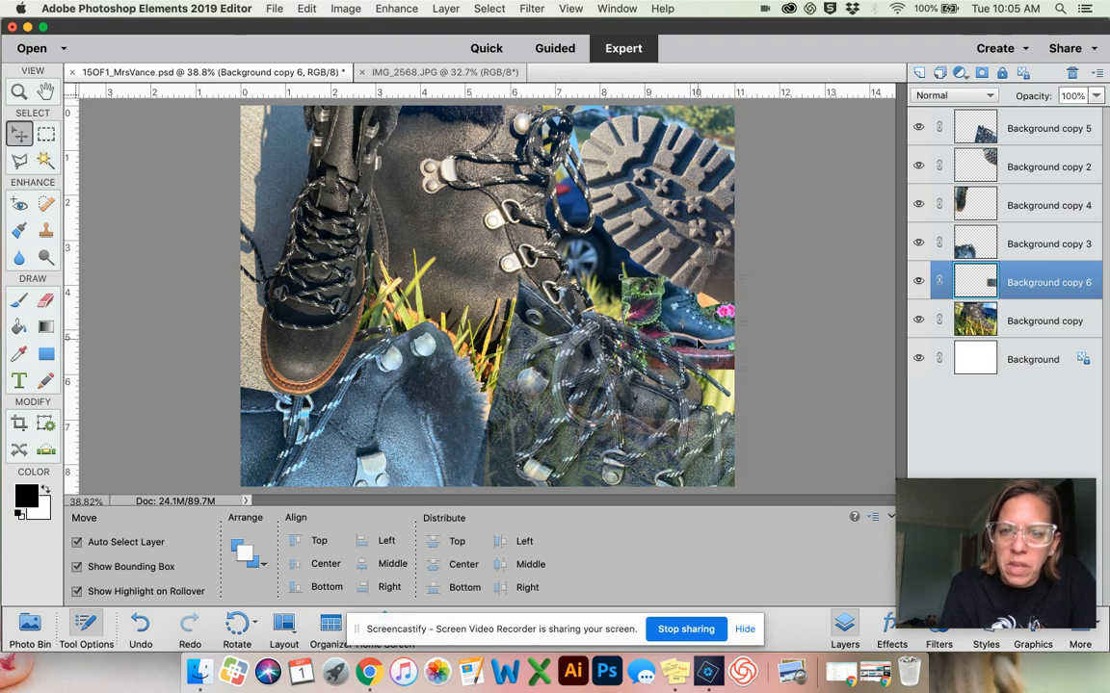
pyautogui.press('Down')
pyautogui.press('Down')
pyautogui.press('Down')
pyautogui.press('Down')
pyautogui.press('Down')
pyautogui.press('Down')
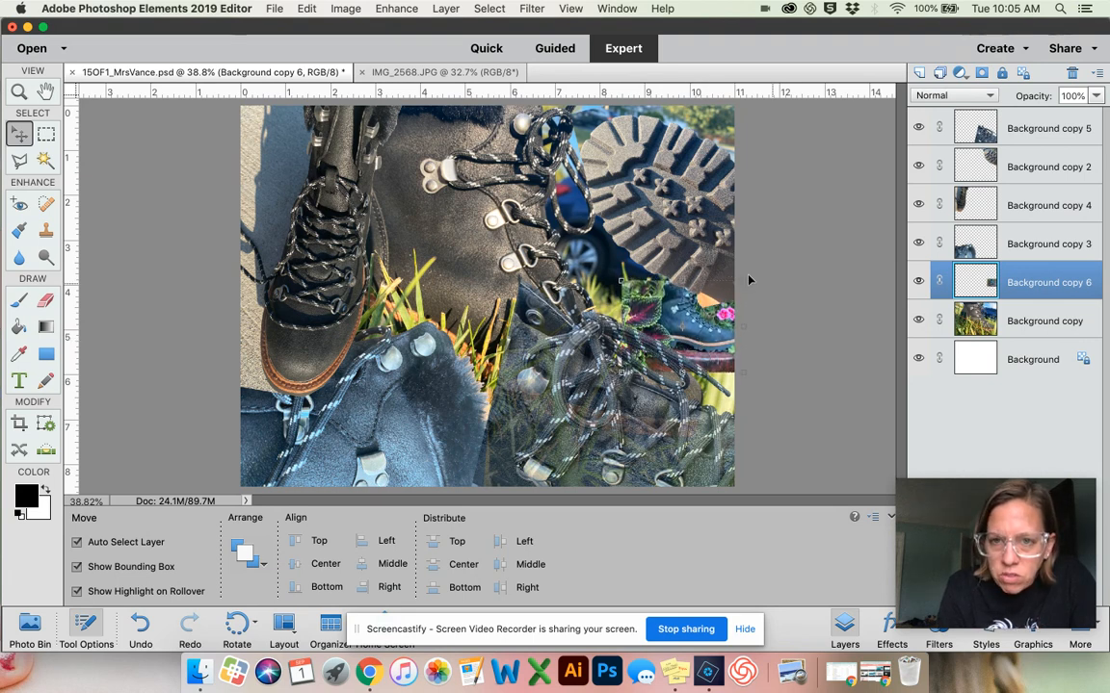
# - Delete the leftover orange patch below the sole on Background copy 2 with the Magic Wand, undo it, and repeat at tolerance 76
pyautogui.click(946, 159)
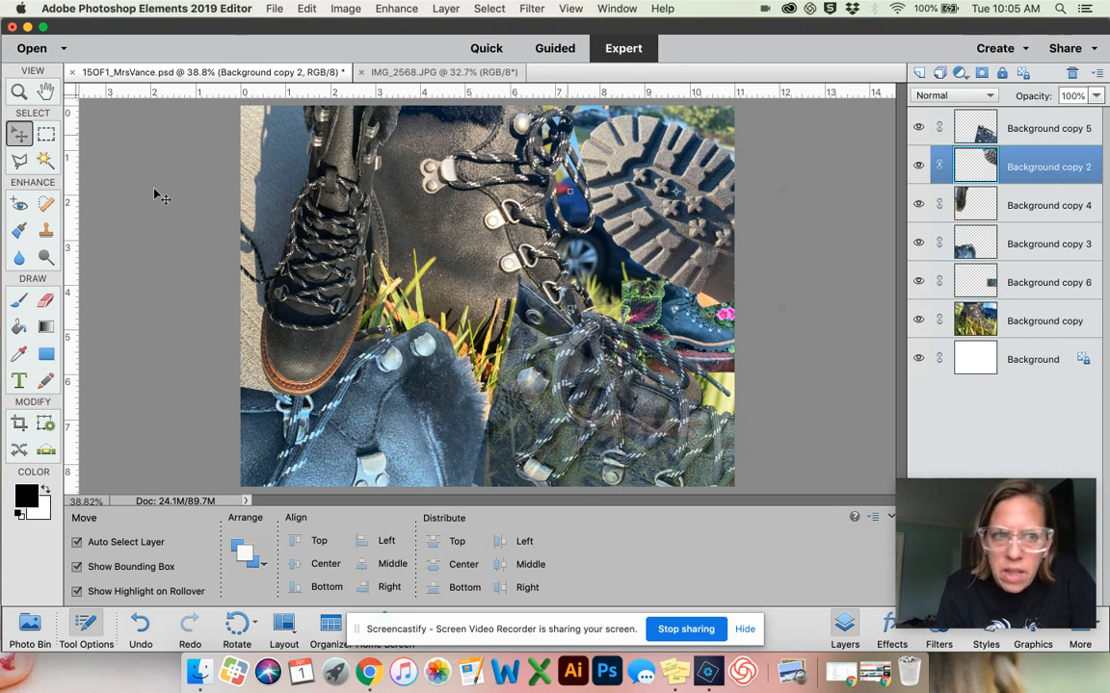
pyautogui.click(45, 160)
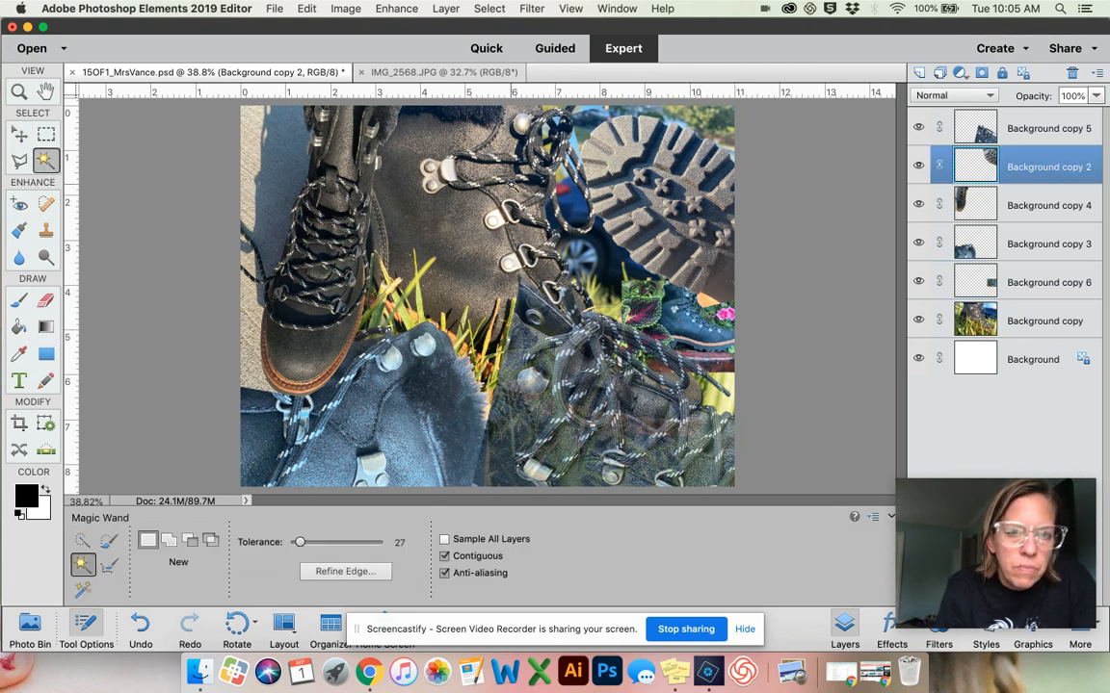
pyautogui.click(707, 298)
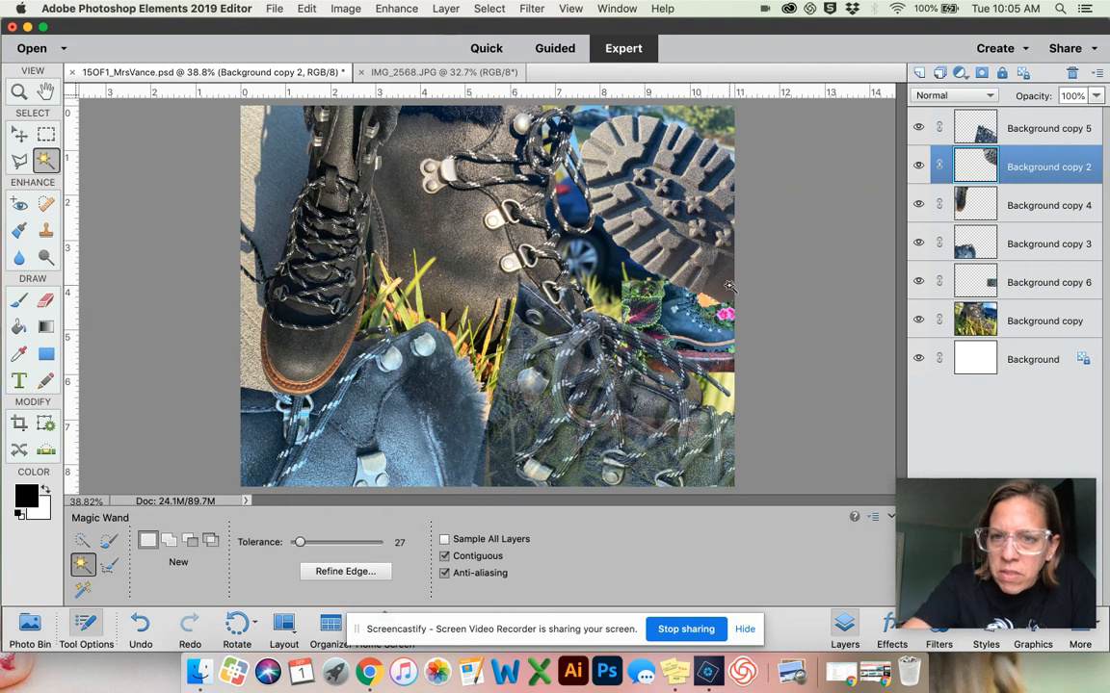
pyautogui.press('Delete')
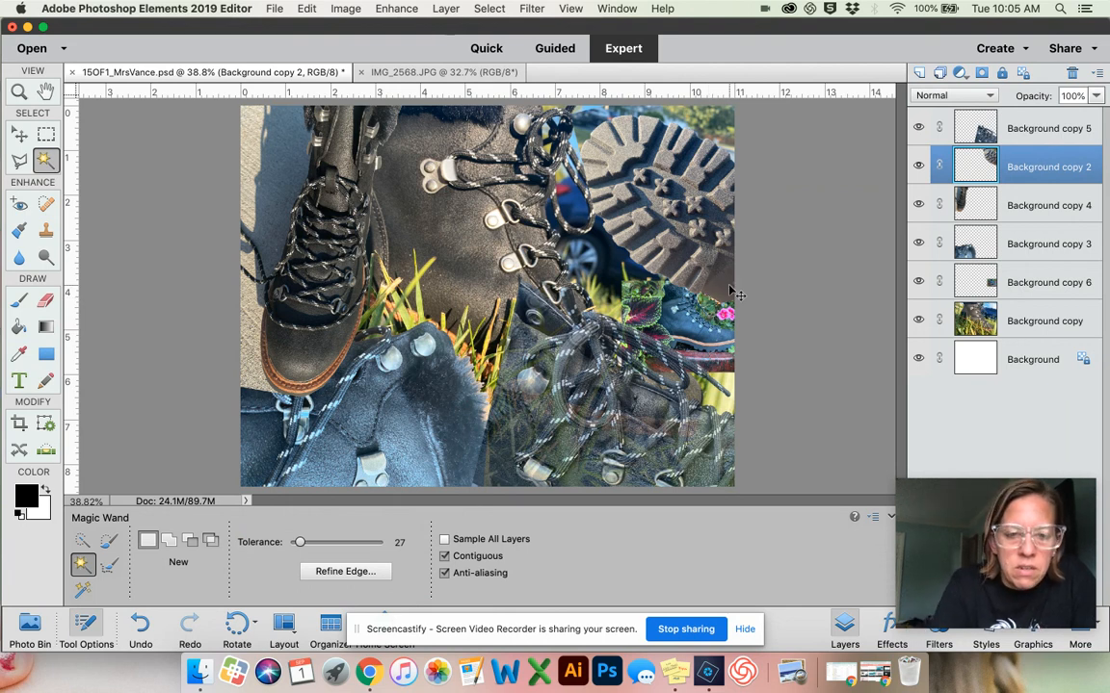
pyautogui.press('super+d')
pyautogui.press('super+z')
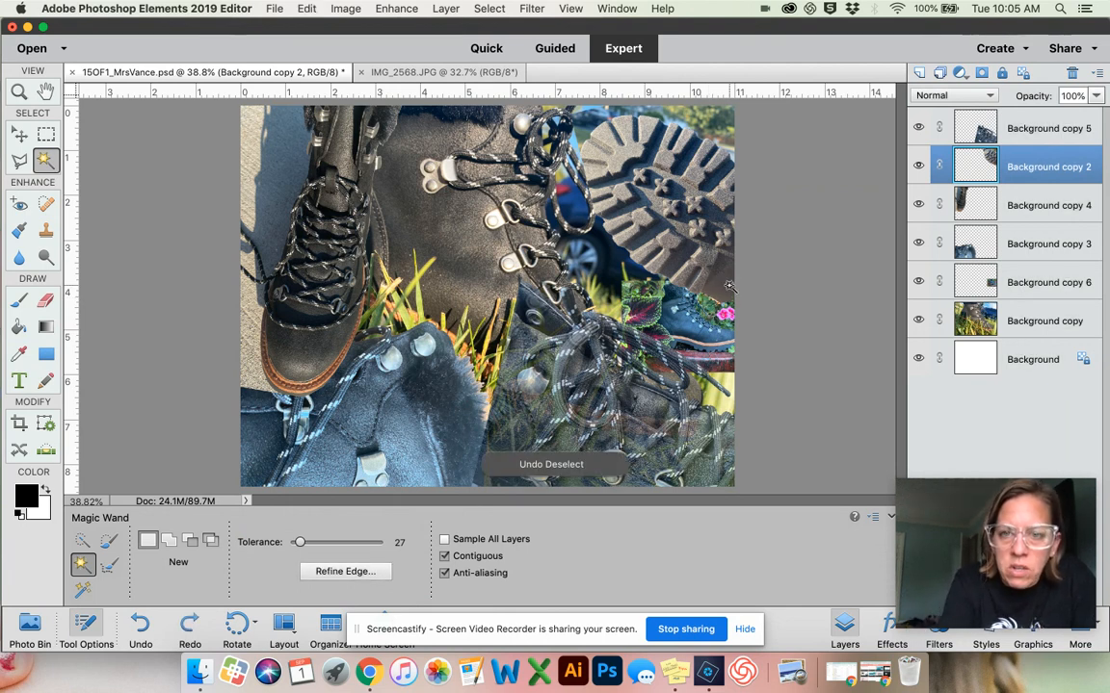
pyautogui.press('super+z')
pyautogui.click(318, 544)
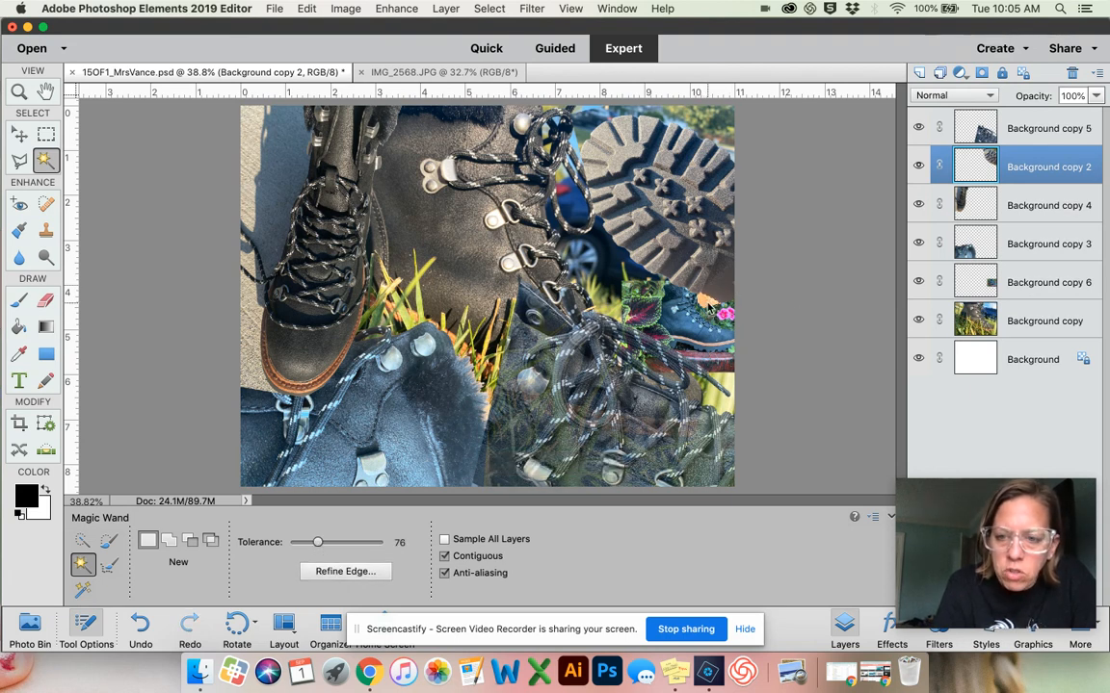
pyautogui.press('Delete')
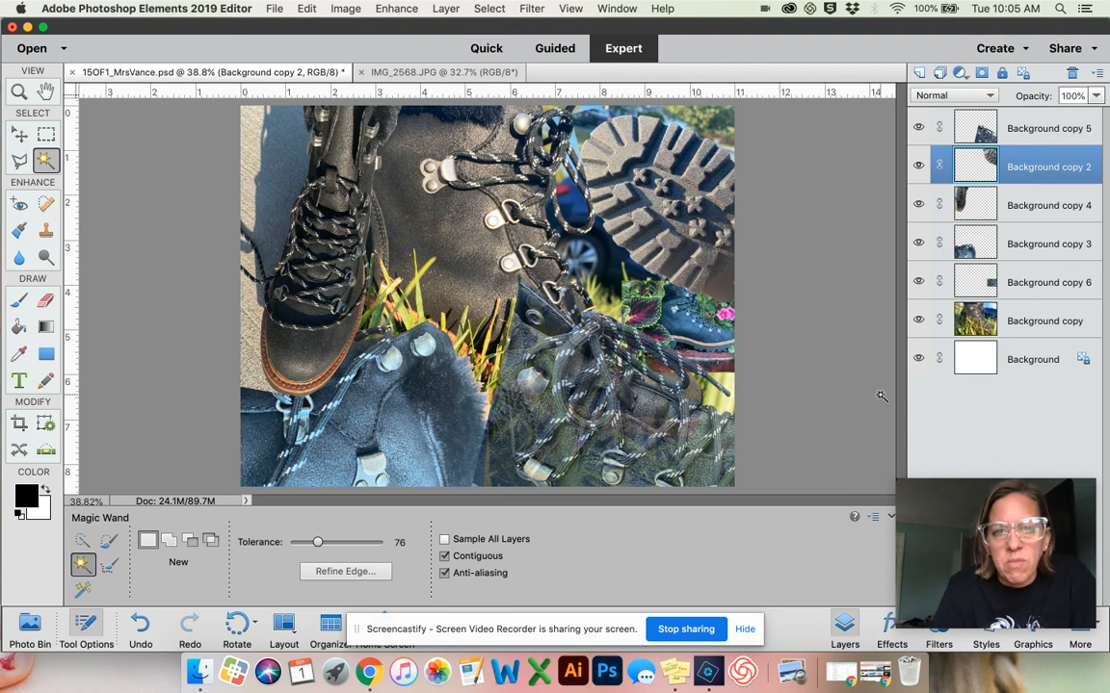
# - Open IMG_2575.JPG from the 15in1 folder as another document alongside the collage
pyautogui.moveTo(989, 32); pyautogui.dragTo(824, 32)
pyautogui.click(1052, 54)
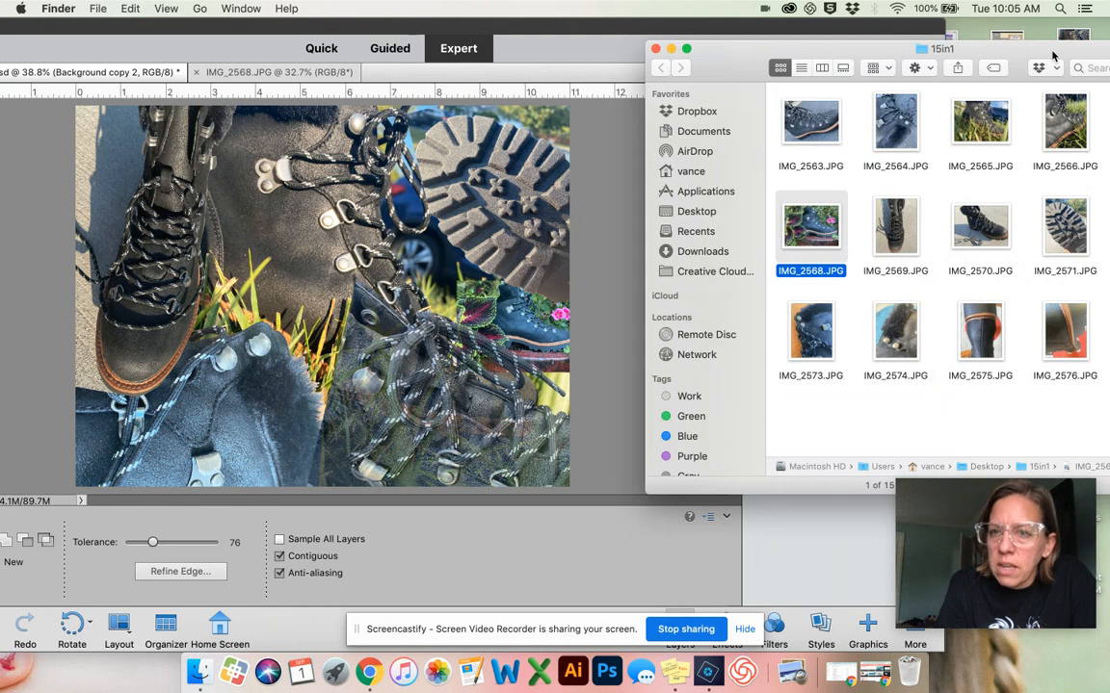
pyautogui.moveTo(978, 311); pyautogui.dragTo(431, 262)
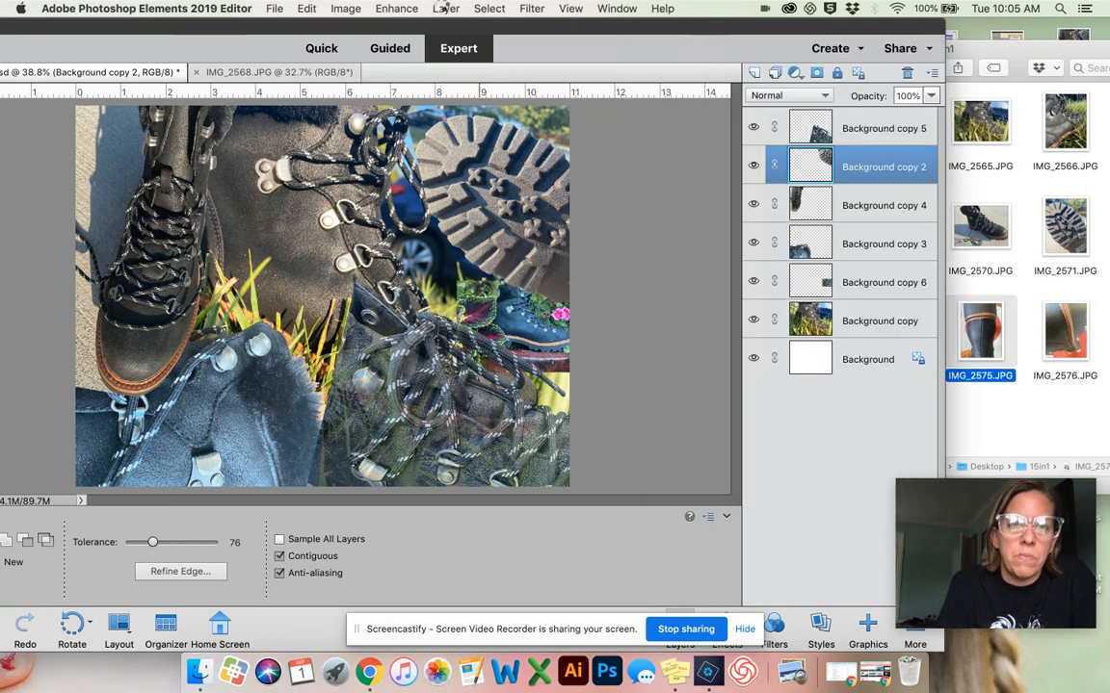
pyautogui.moveTo(342, 31); pyautogui.dragTo(558, 32)
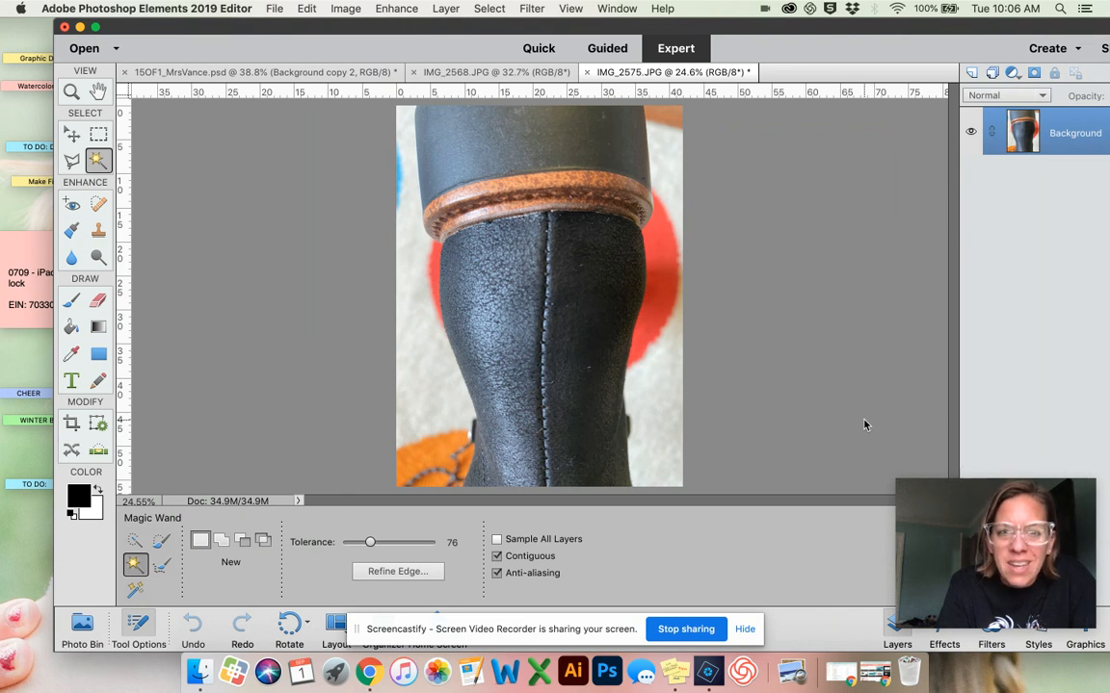
# - Convert the locked Background of IMG_2575.JPG into a regular layer, keeping the default name, Normal mode and 100% opacity
pyautogui.click(72, 138)
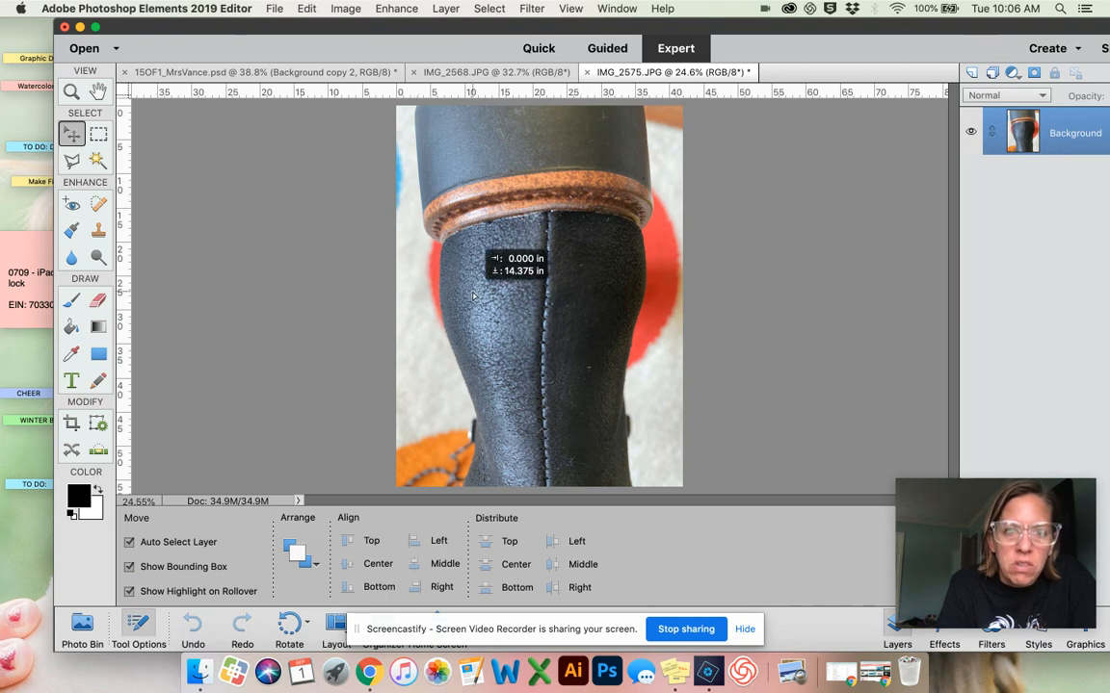
pyautogui.click(472, 295)
pyautogui.click(662, 265)
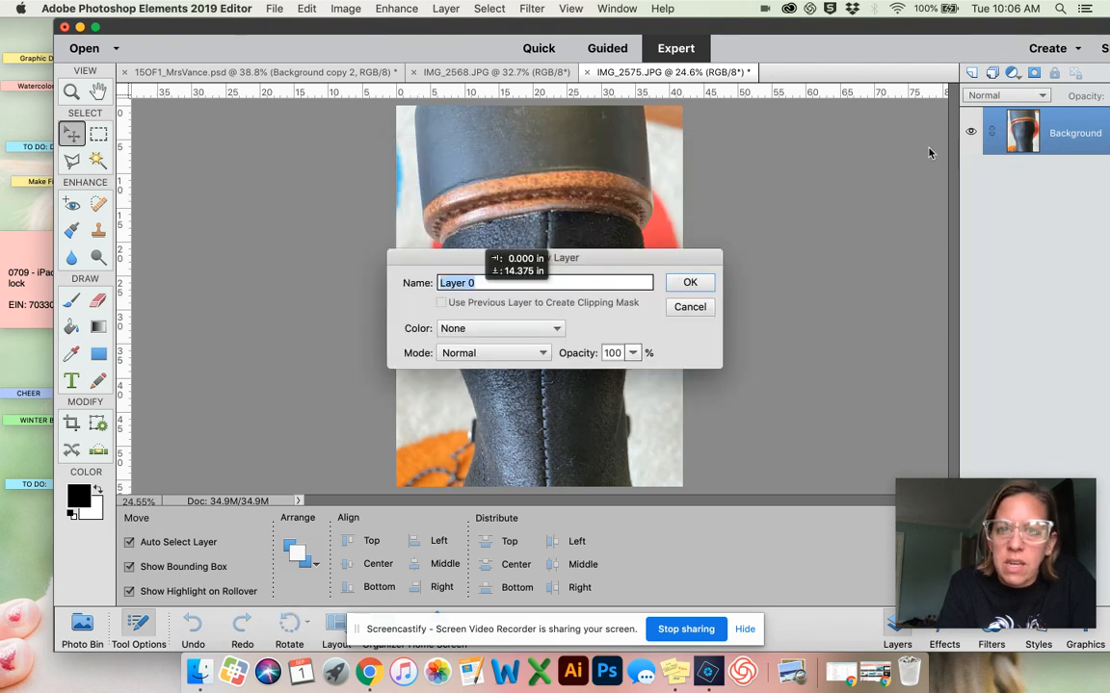
pyautogui.click(690, 282)
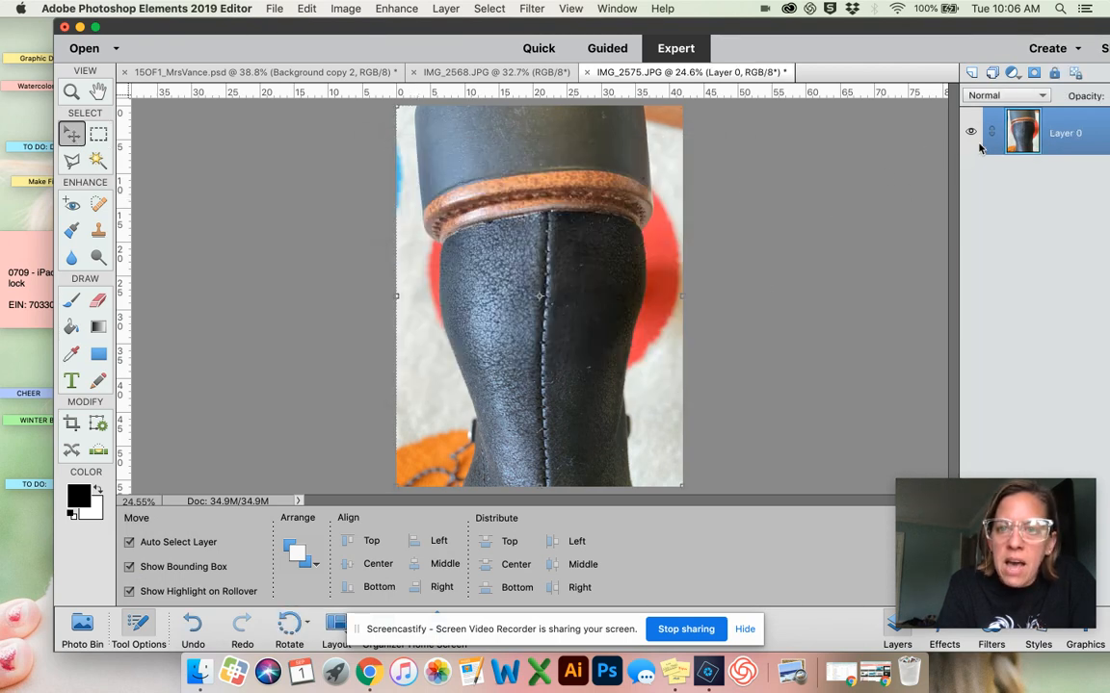
# - Duplicate Layer 0 of IMG_2575.JPG into the 15OF1 PSD and switch to that collage document
pyautogui.rightClick(1052, 137)
pyautogui.click(968, 174)
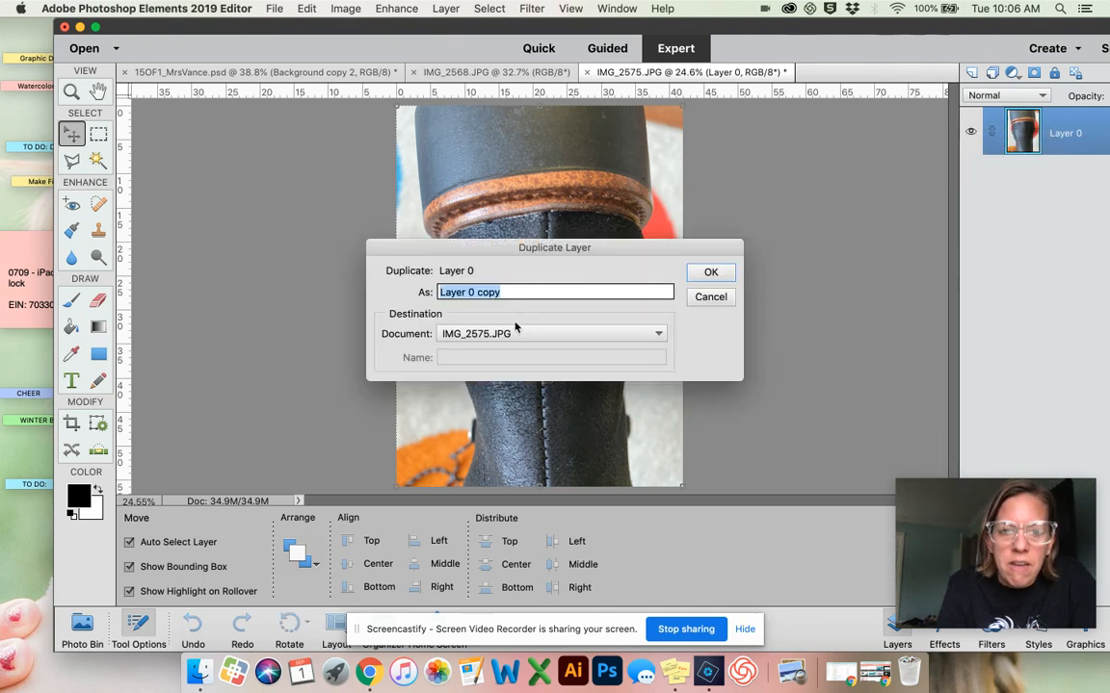
pyautogui.click(515, 332)
pyautogui.click(570, 302)
pyautogui.click(712, 274)
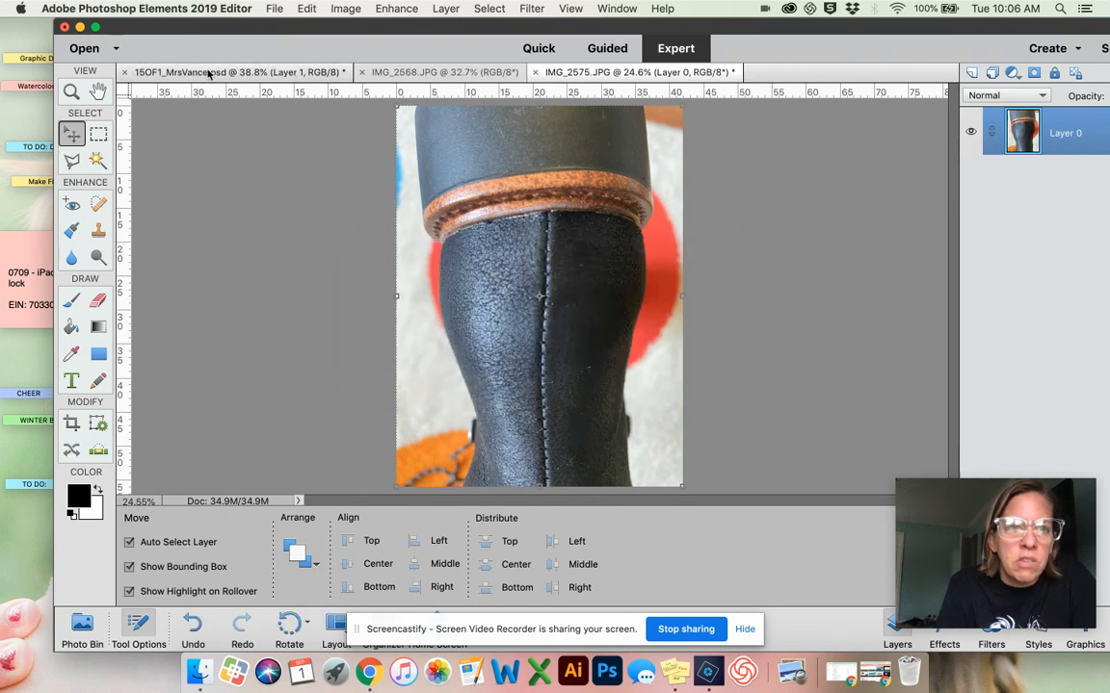
pyautogui.click(208, 74)
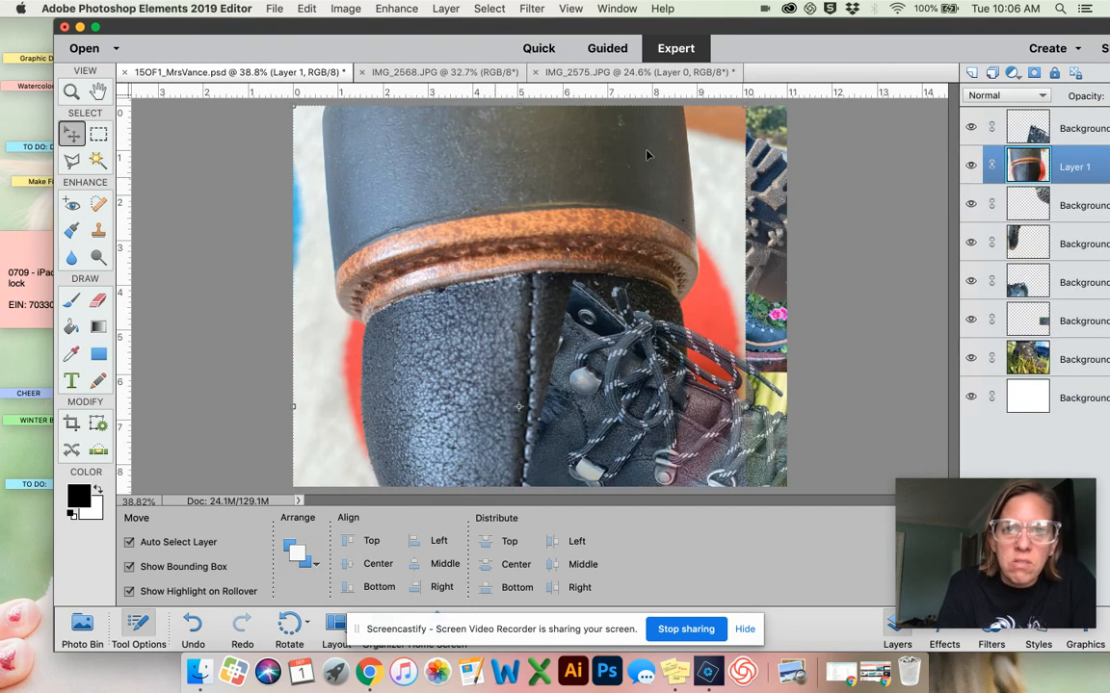
# - Scale the new boot heel photo down, rotate it about 84 degrees, and fit it into the collage's top-left corner
pyautogui.moveTo(745, 108); pyautogui.dragTo(499, 337)
pyautogui.moveTo(438, 423); pyautogui.dragTo(450, 221)
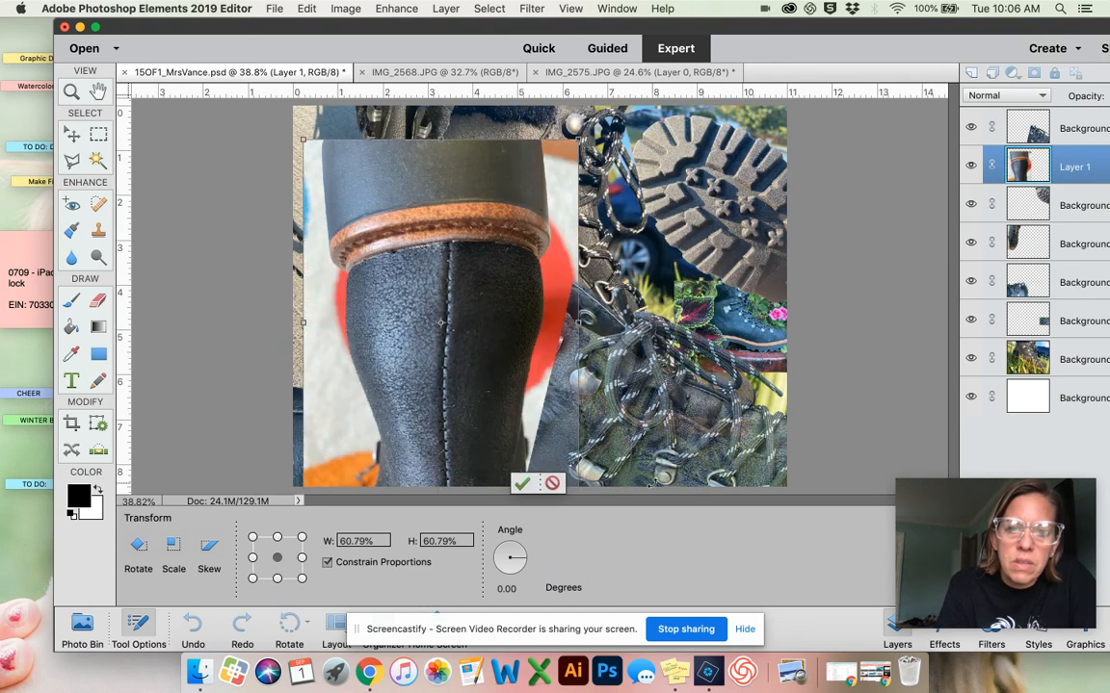
pyautogui.moveTo(521, 137); pyautogui.dragTo(398, 186)
pyautogui.moveTo(429, 327); pyautogui.dragTo(384, 262)
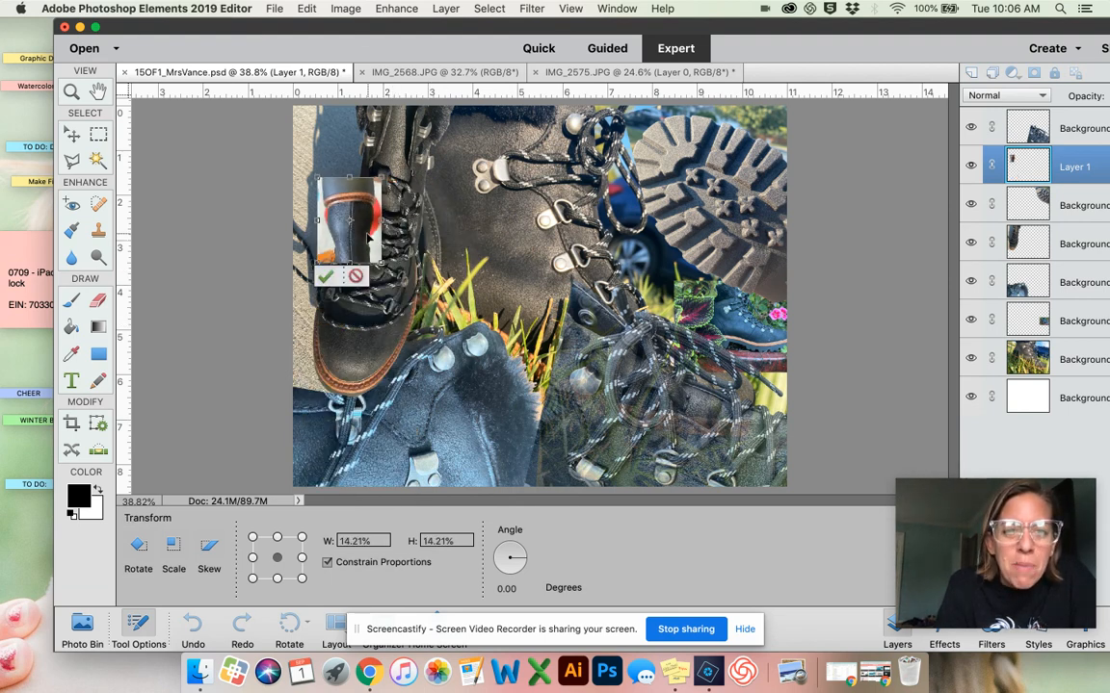
pyautogui.moveTo(368, 238); pyautogui.dragTo(316, 150)
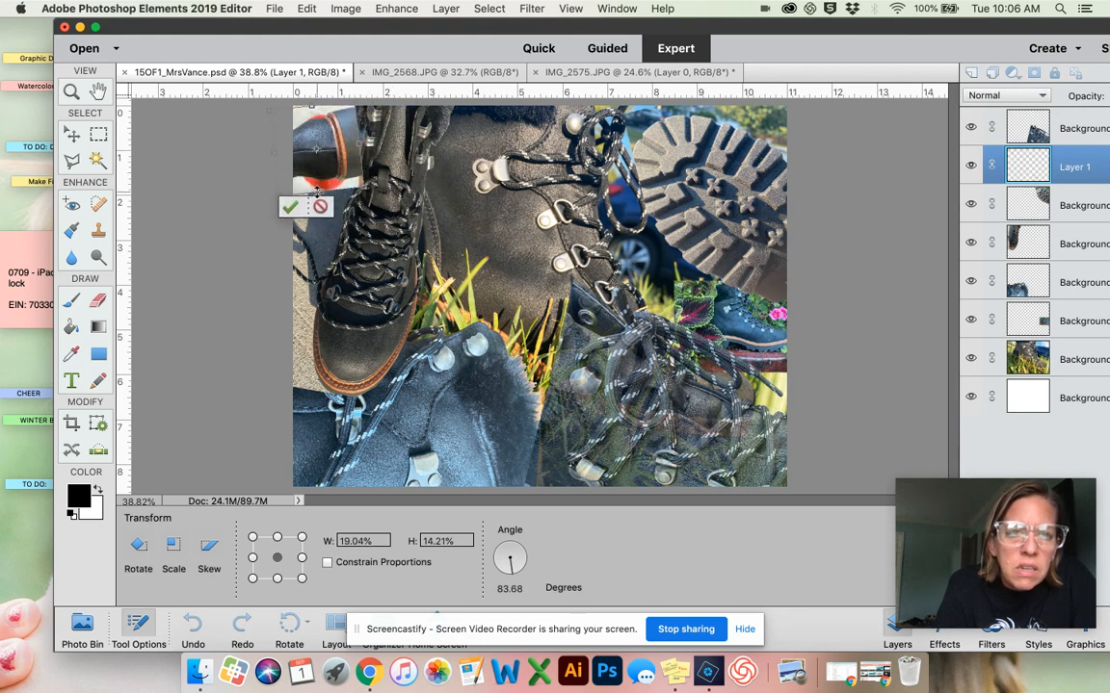
pyautogui.moveTo(363, 190); pyautogui.dragTo(344, 162)
pyautogui.press('Return')
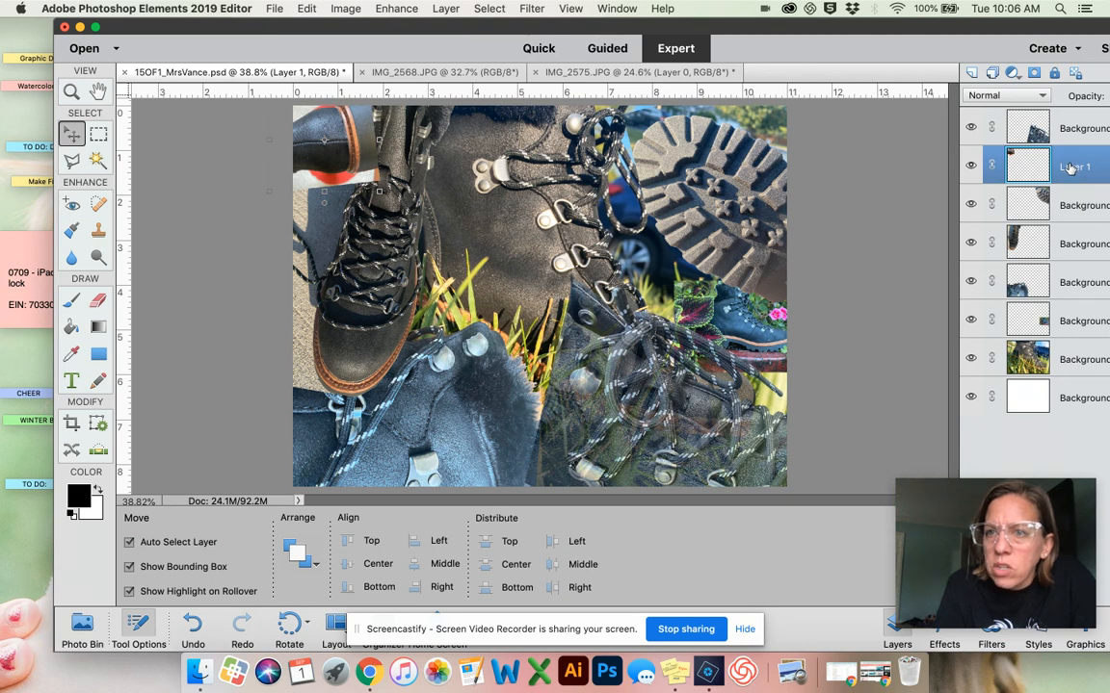
# - Try Layer 1 beneath Background copy 4 in the layer order, and move it to the top of the stack instead
pyautogui.moveTo(1070, 168); pyautogui.dragTo(1049, 248)
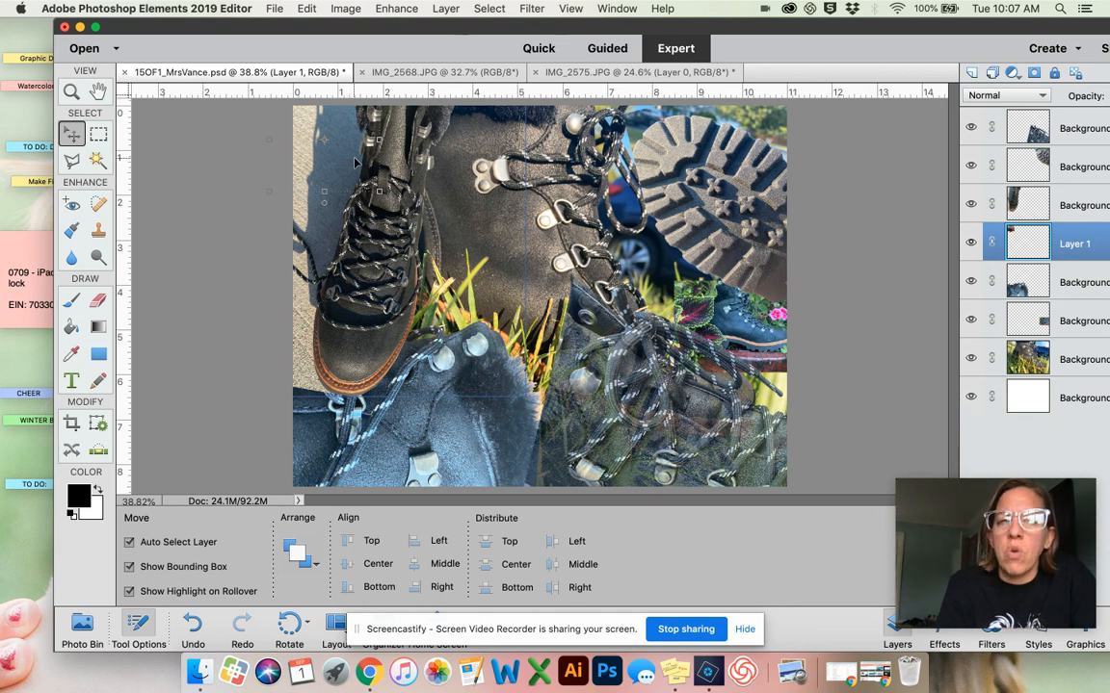
pyautogui.doubleClick(1019, 30)
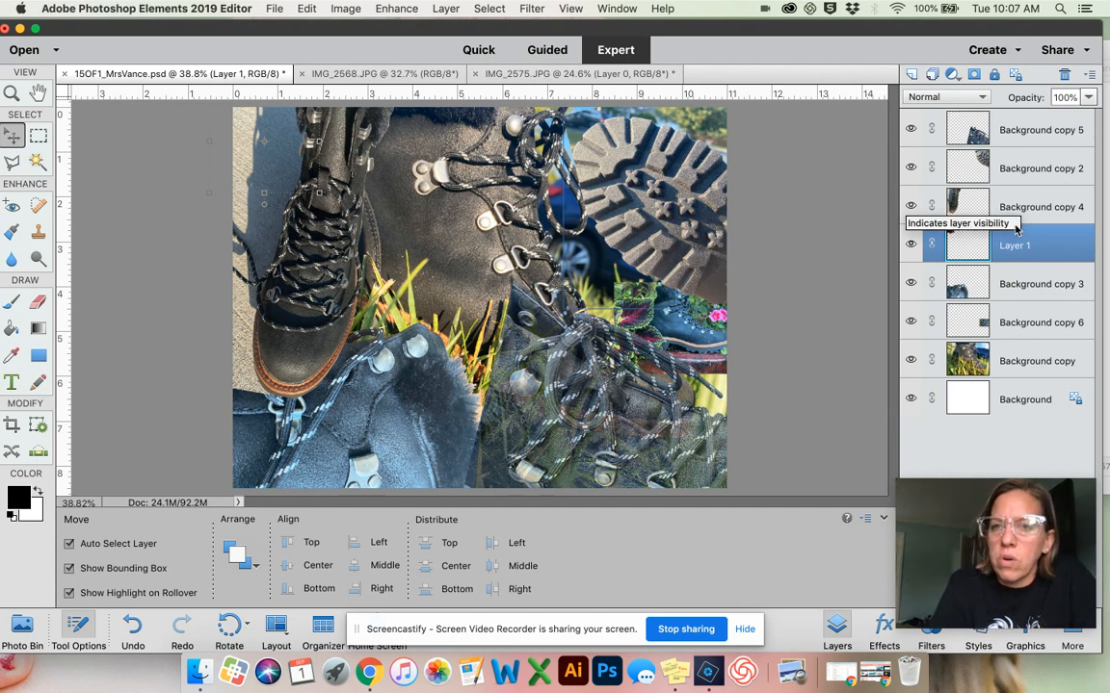
pyautogui.moveTo(1015, 231); pyautogui.dragTo(1016, 113)
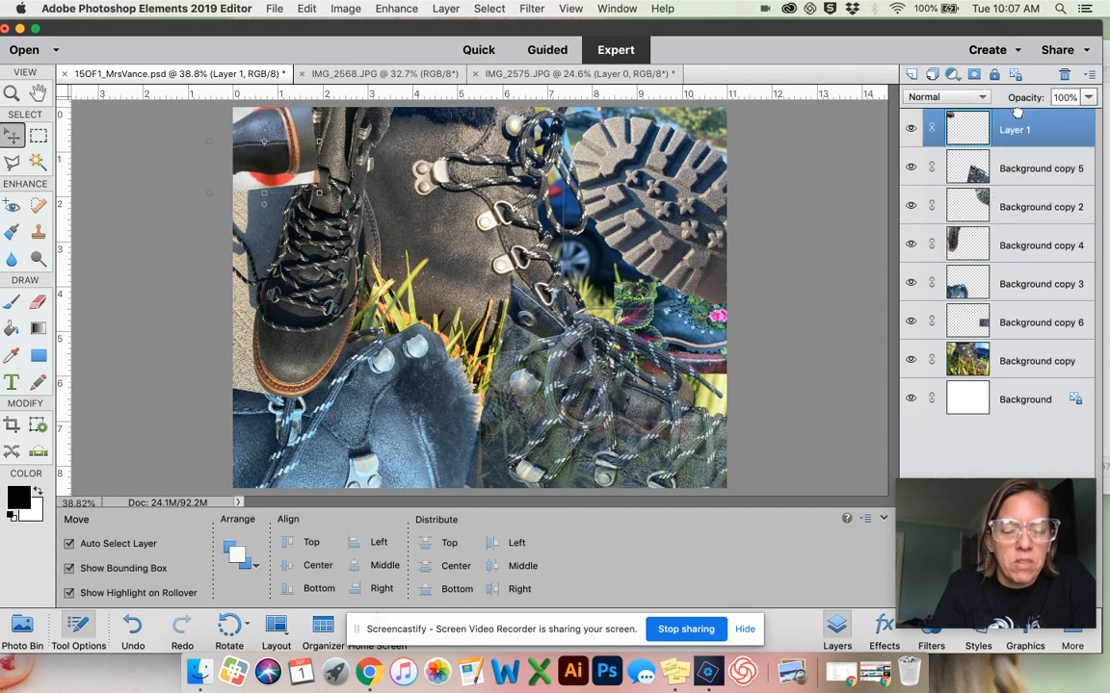
# - Add a layer mask to Layer 1 and paint out part of the background below the boot with a 60 px black brush
pyautogui.press('super+equal')
pyautogui.press('super+equal')
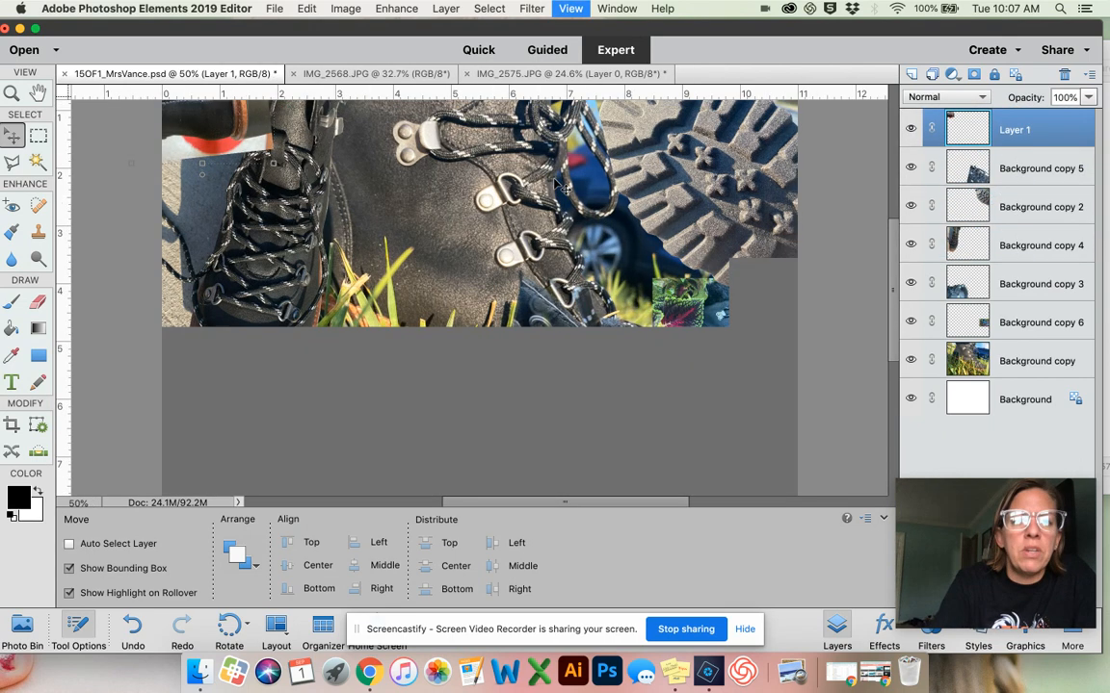
pyautogui.scroll(2, 385, 247)
pyautogui.scroll(10, 386, 248)
pyautogui.hscroll(-10, 385, 248)
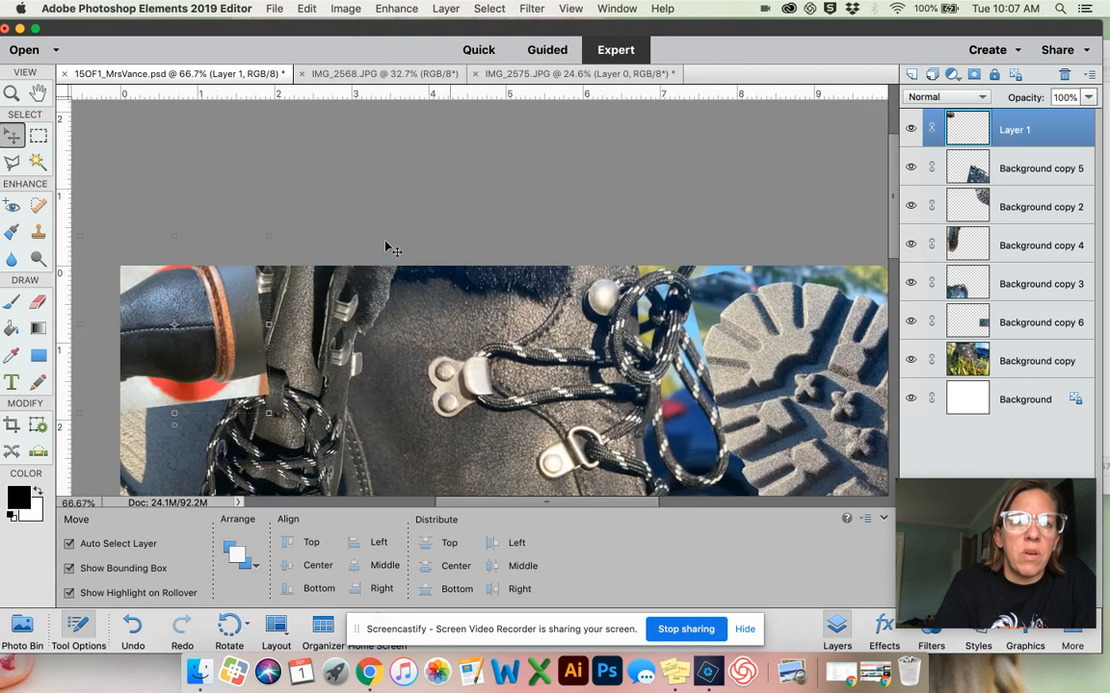
pyautogui.scroll(-4, 385, 247)
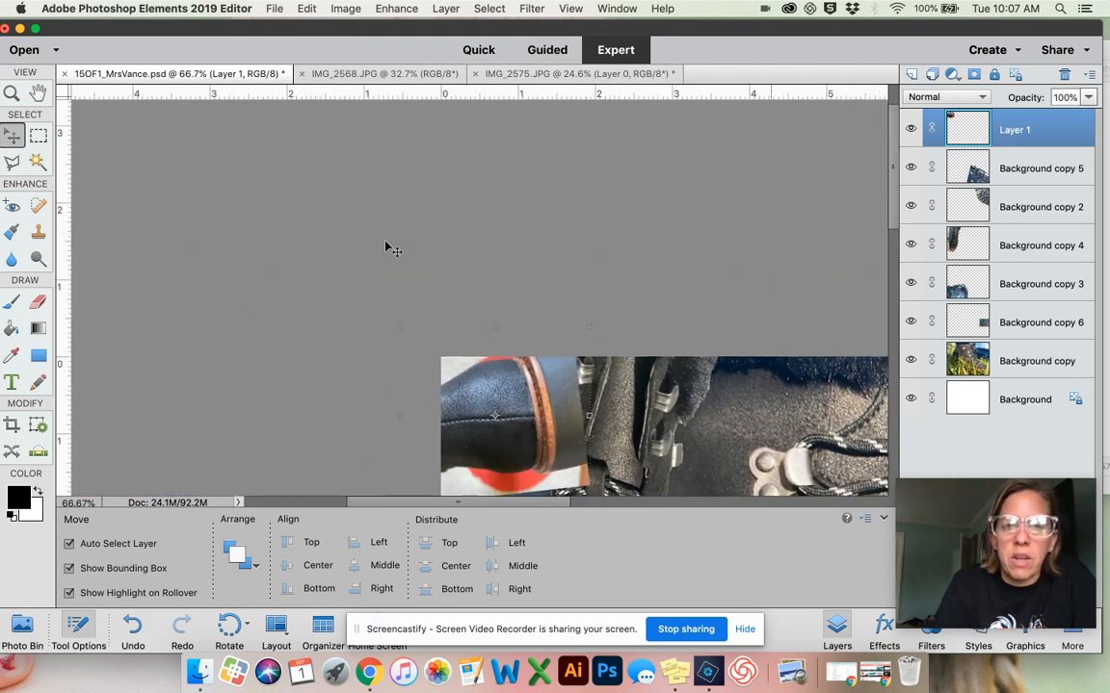
pyautogui.hscroll(5, 385, 248)
pyautogui.hscroll(4, 386, 248)
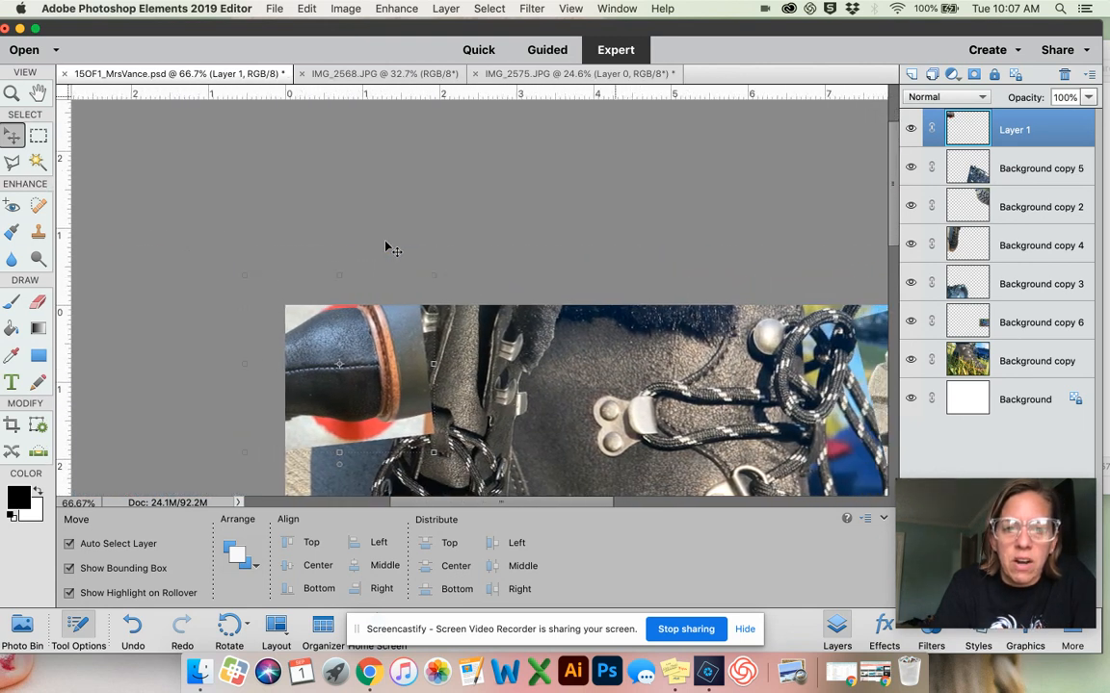
pyautogui.scroll(-2, 386, 247)
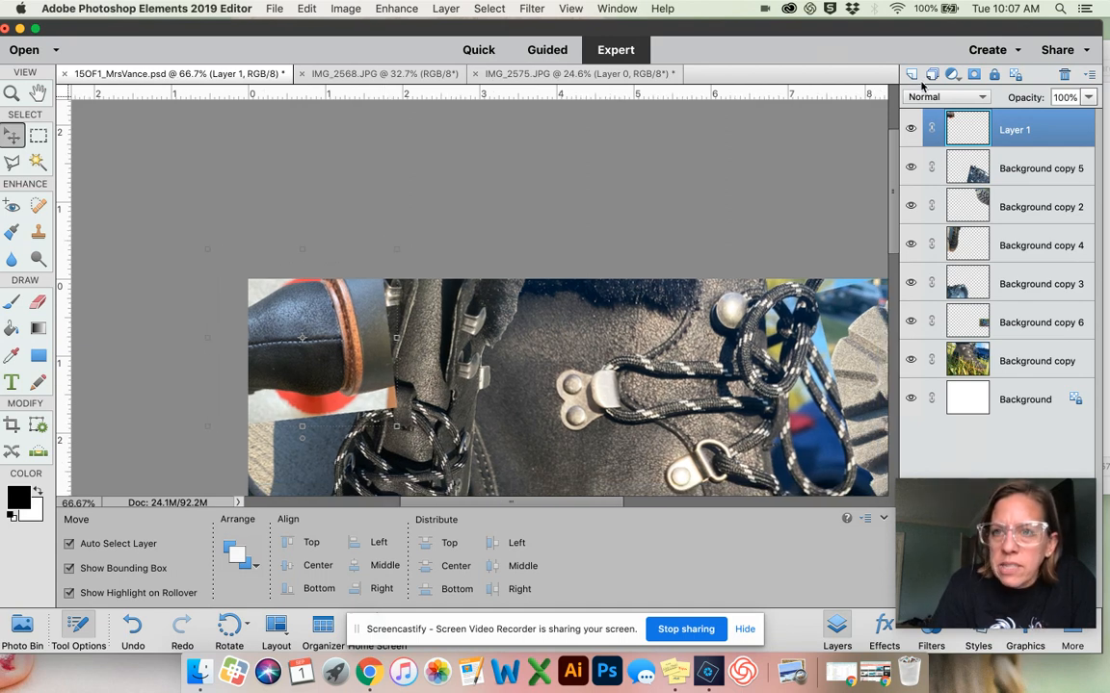
pyautogui.click(973, 76)
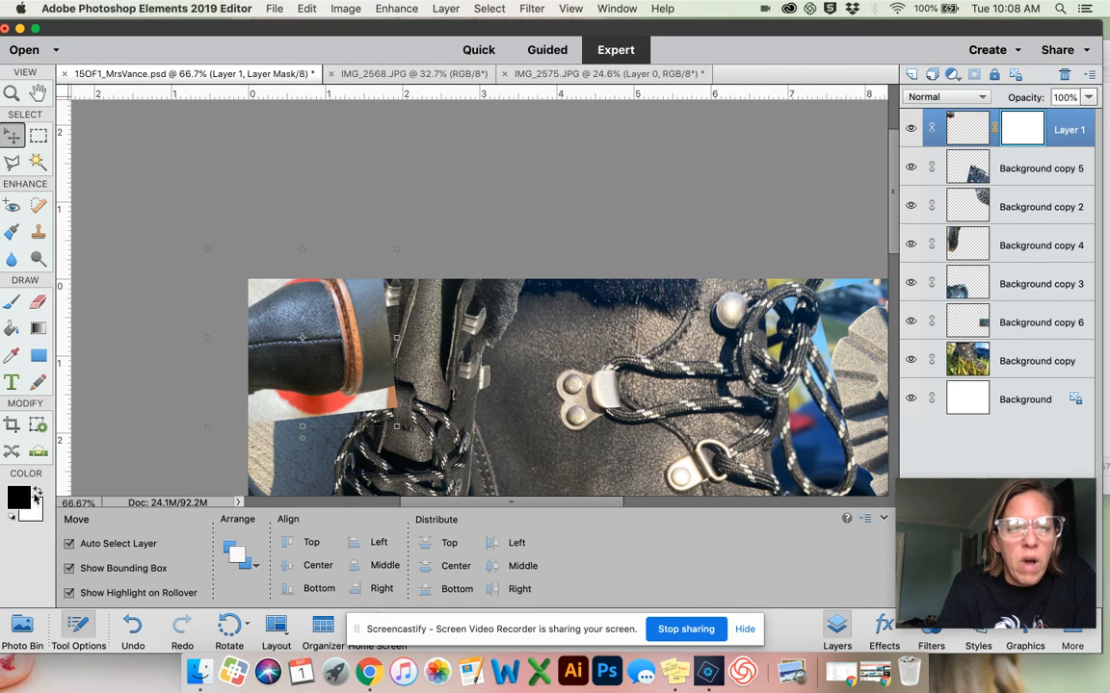
pyautogui.click(11, 301)
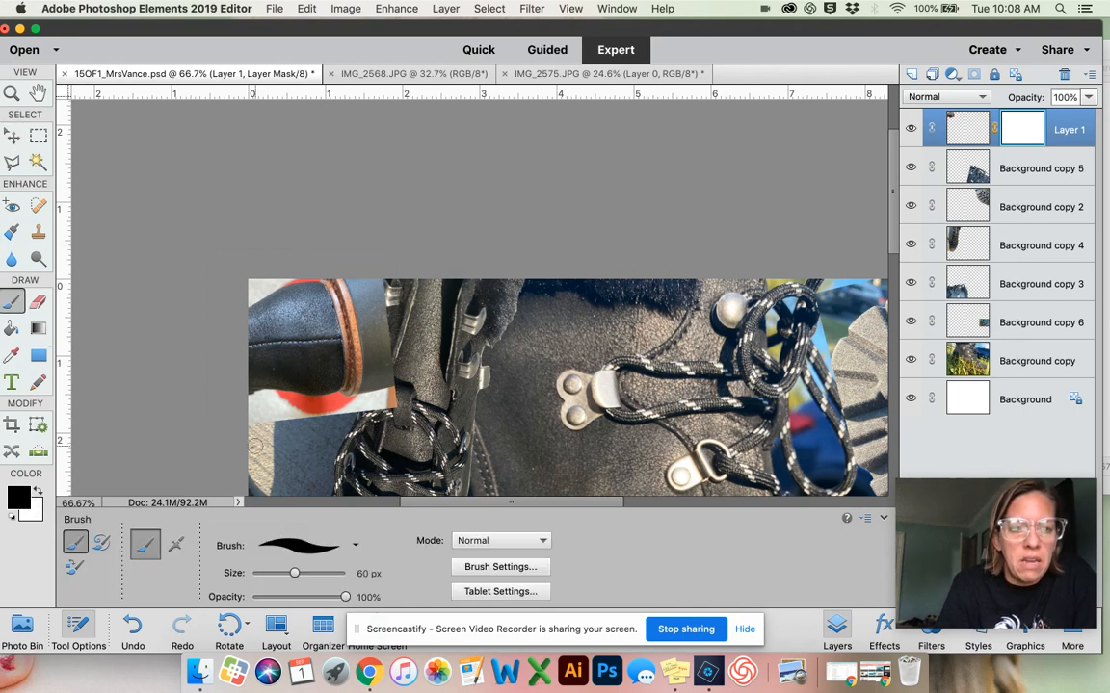
pyautogui.moveTo(258, 411)
pyautogui.mouseDown()
pyautogui.moveTo(300, 413)
pyautogui.moveTo(261, 424)
pyautogui.moveTo(292, 417)
pyautogui.mouseUp()
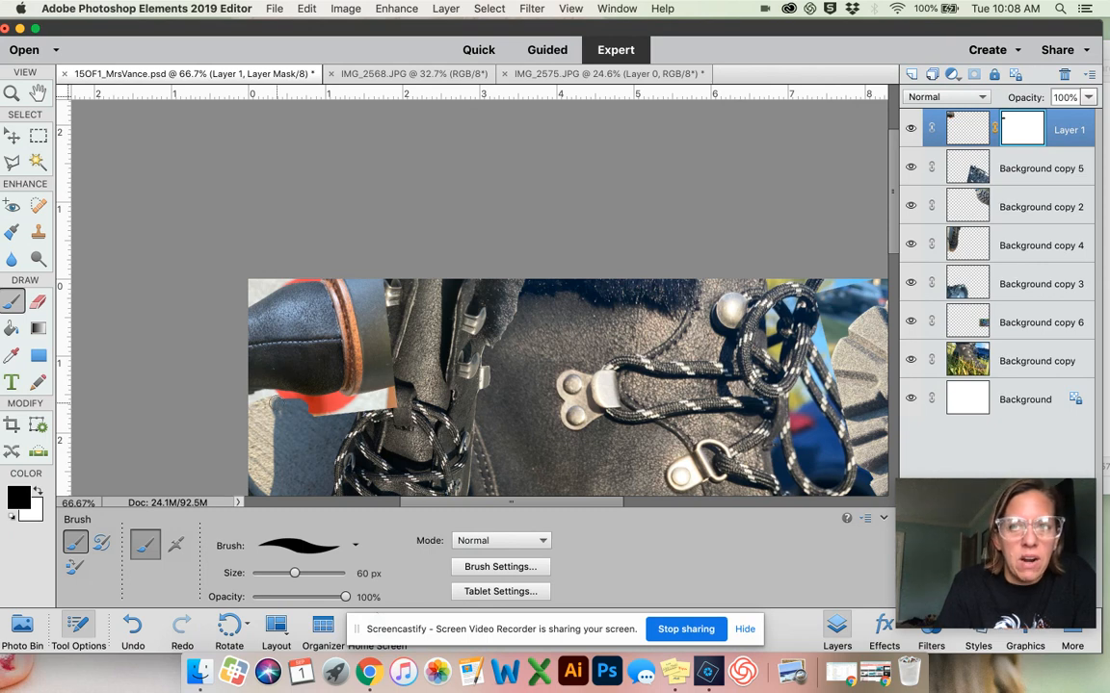
# - Select the pale, red and orange background areas below the boot on Layer 1 with the Magic Wand at tolerance 76
pyautogui.press('super+equal')
pyautogui.press('super+equal')
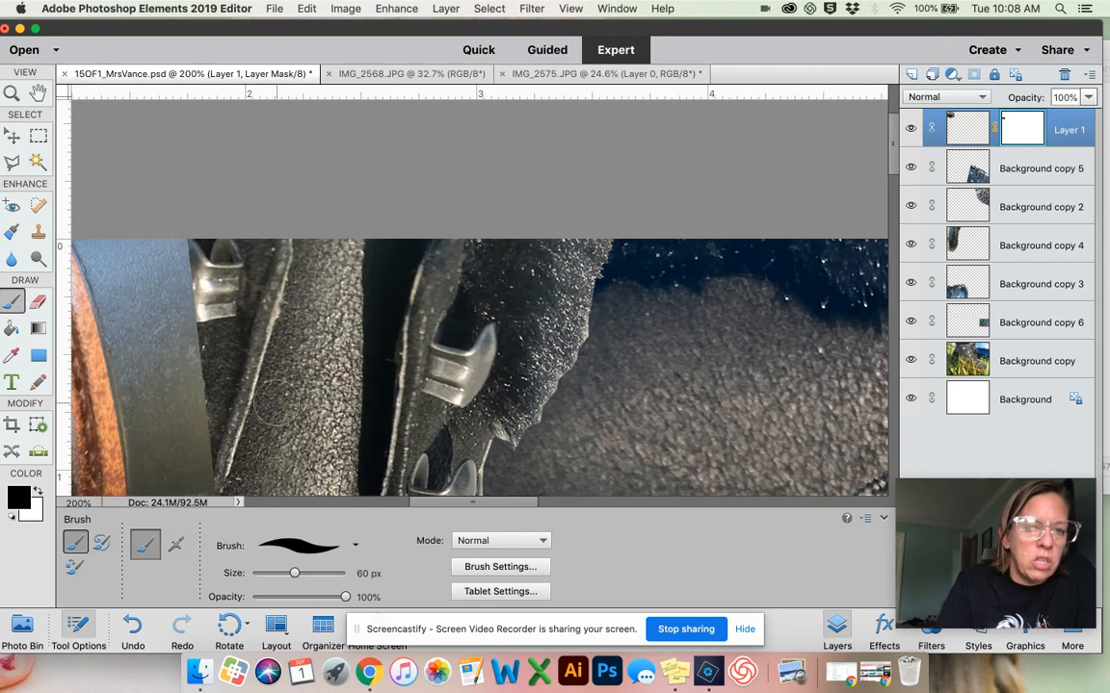
pyautogui.scroll(-10, 272, 405)
pyautogui.hscroll(-10, 273, 404)
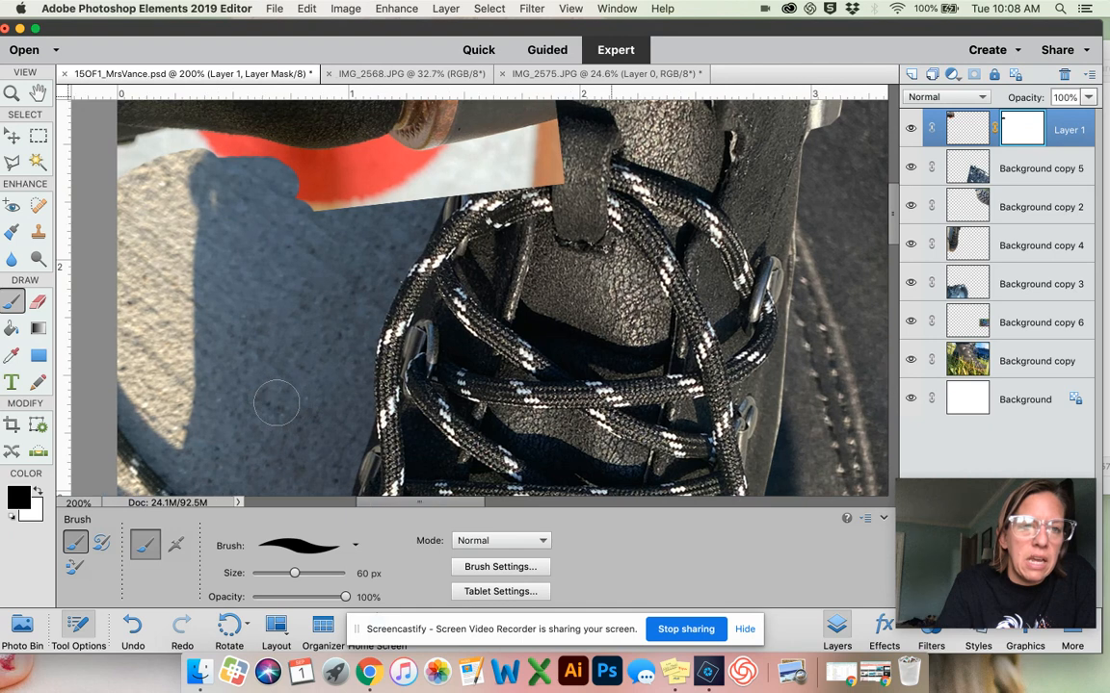
pyautogui.click(38, 162)
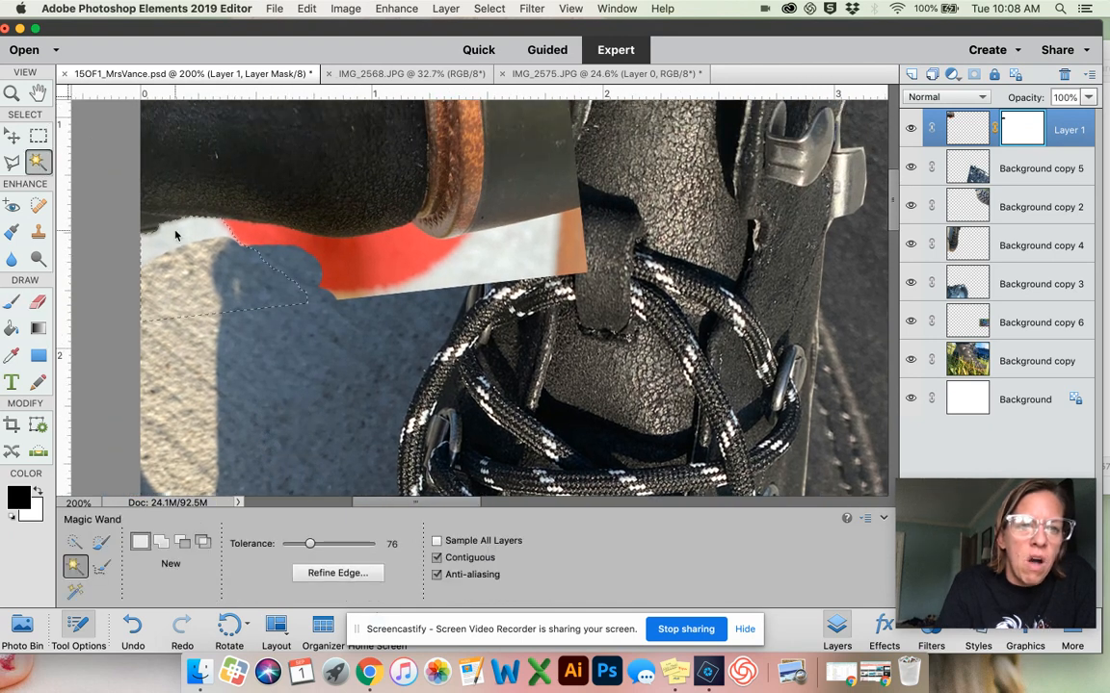
pyautogui.click(176, 236)
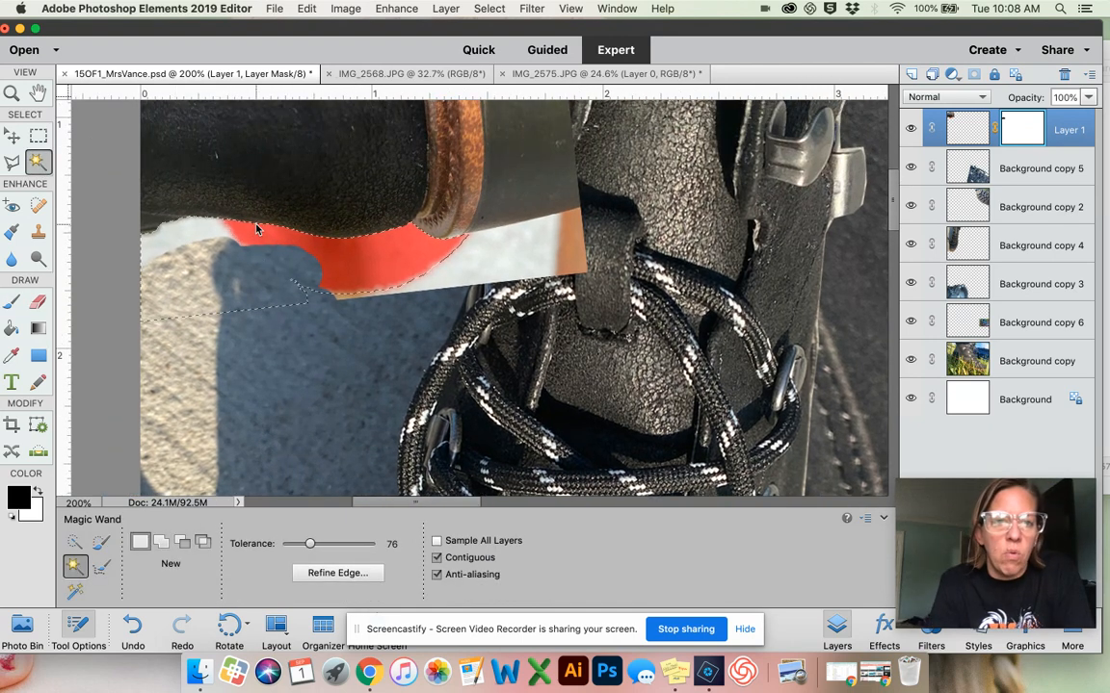
pyautogui.keyDown('shift'); pyautogui.click(419, 241); pyautogui.keyUp('shift')
pyautogui.keyDown('shift'); pyautogui.click(466, 264); pyautogui.keyUp('shift')
pyautogui.keyDown('shift'); pyautogui.click(572, 248); pyautogui.keyUp('shift')
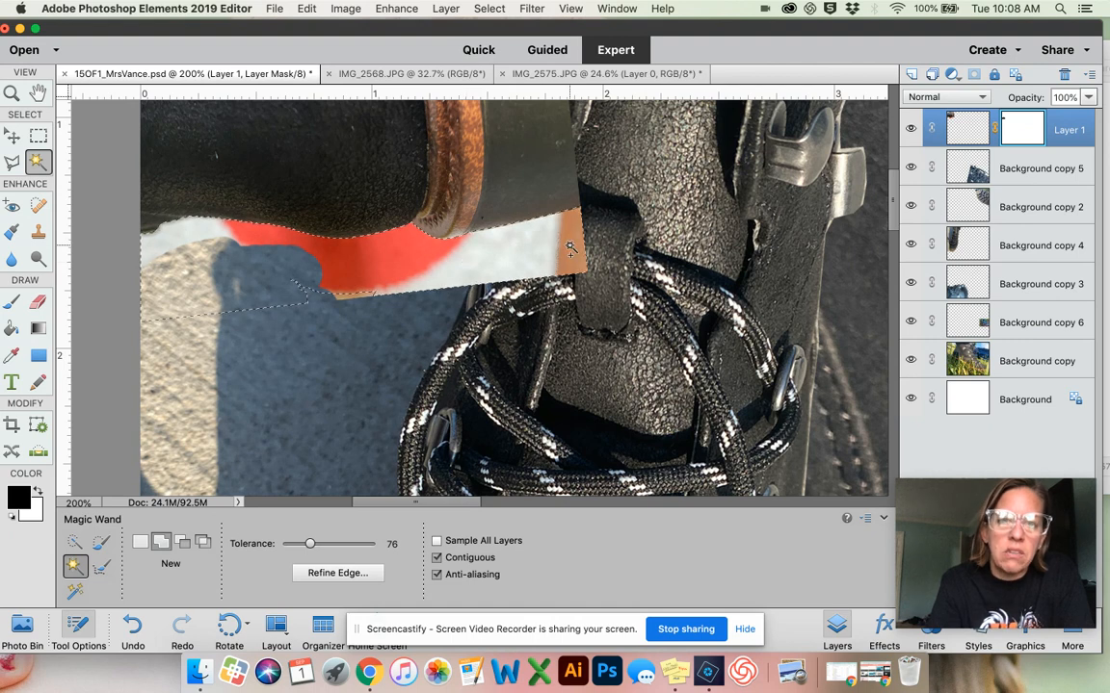
# - Paint the selected background below the boot black on Layer 1's mask with the 60 px brush and clear the selection
pyautogui.click(11, 301)
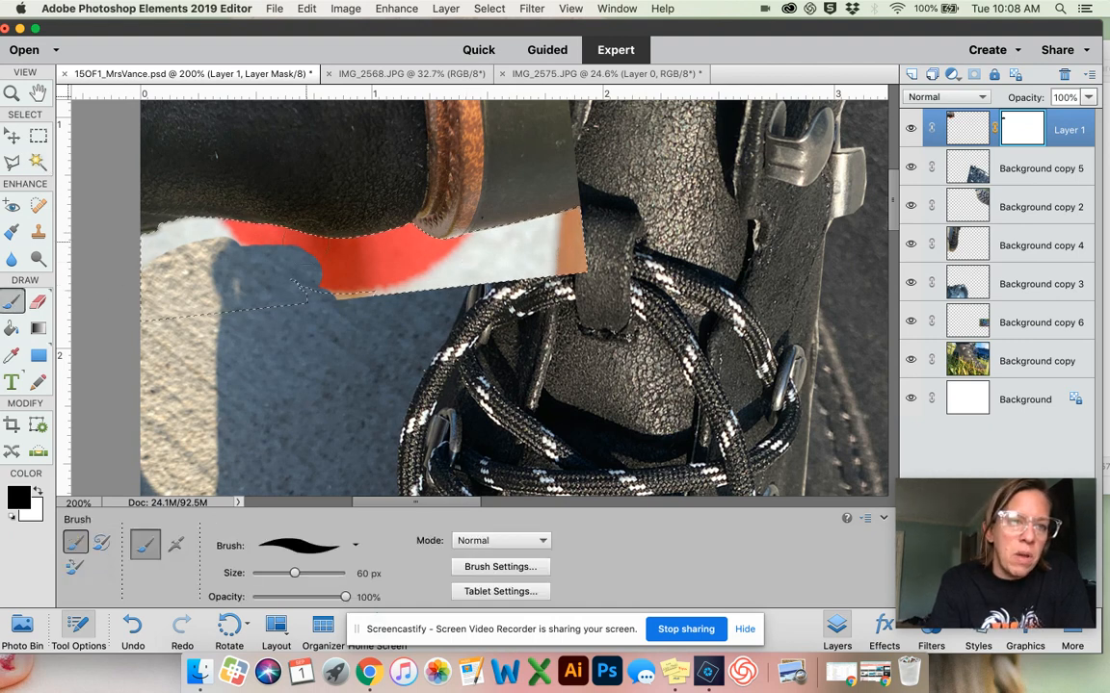
pyautogui.moveTo(196, 234); pyautogui.dragTo(184, 258)
pyautogui.moveTo(289, 265)
pyautogui.mouseDown()
pyautogui.moveTo(310, 284)
pyautogui.moveTo(395, 240)
pyautogui.moveTo(470, 239)
pyautogui.mouseUp()
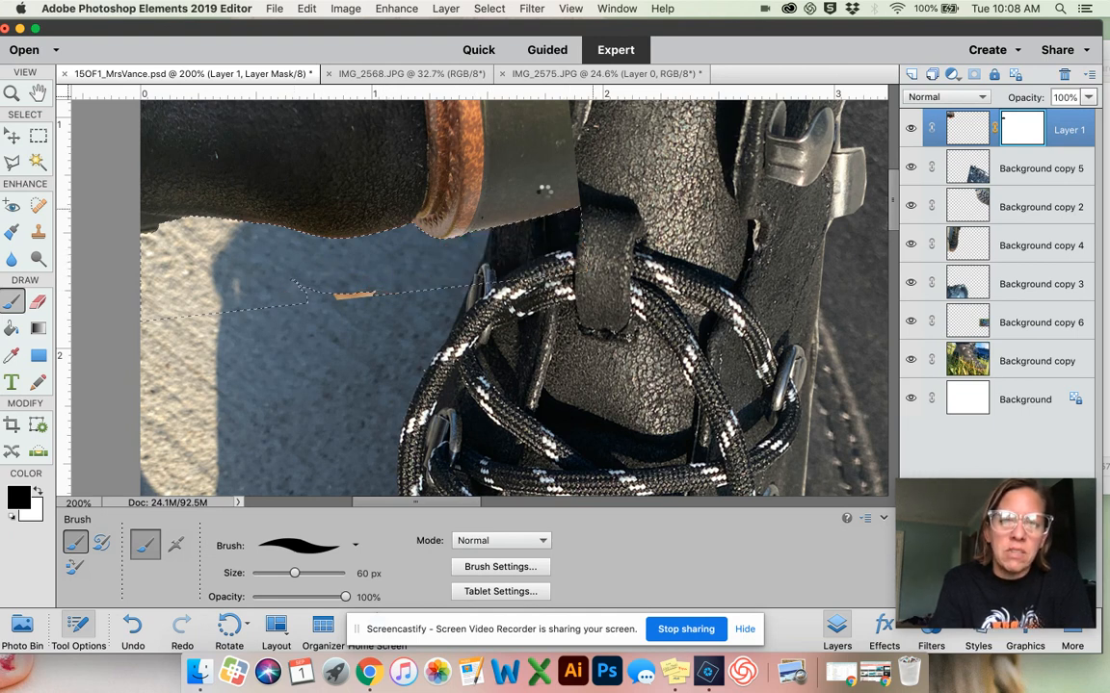
pyautogui.click(12, 135)
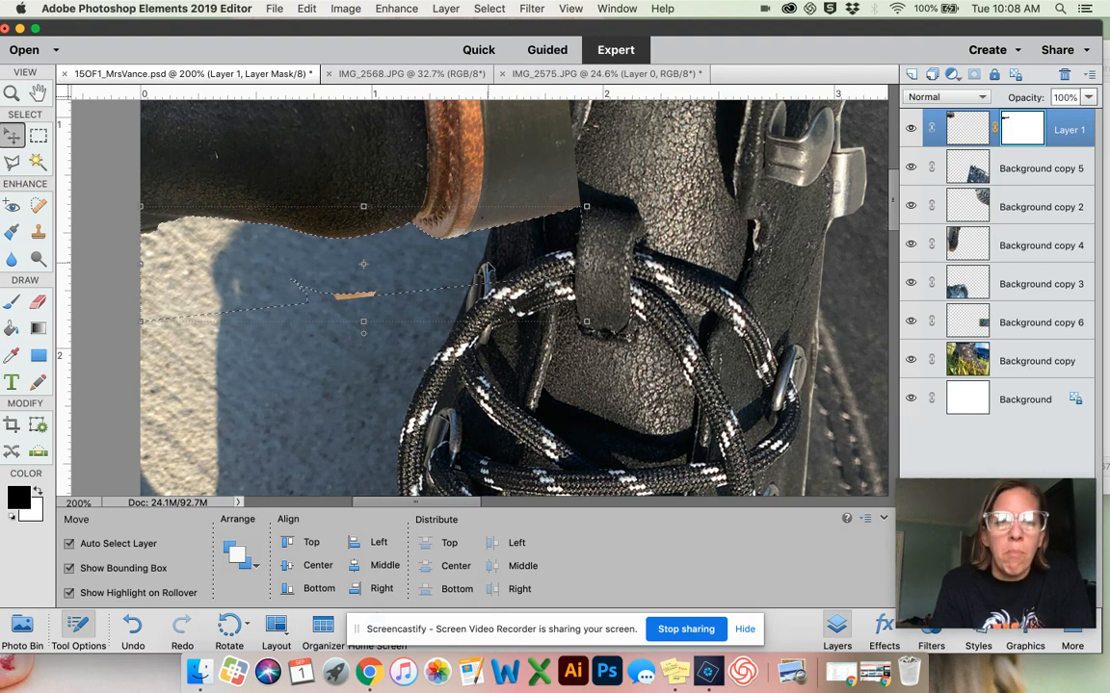
pyautogui.press('super+d')
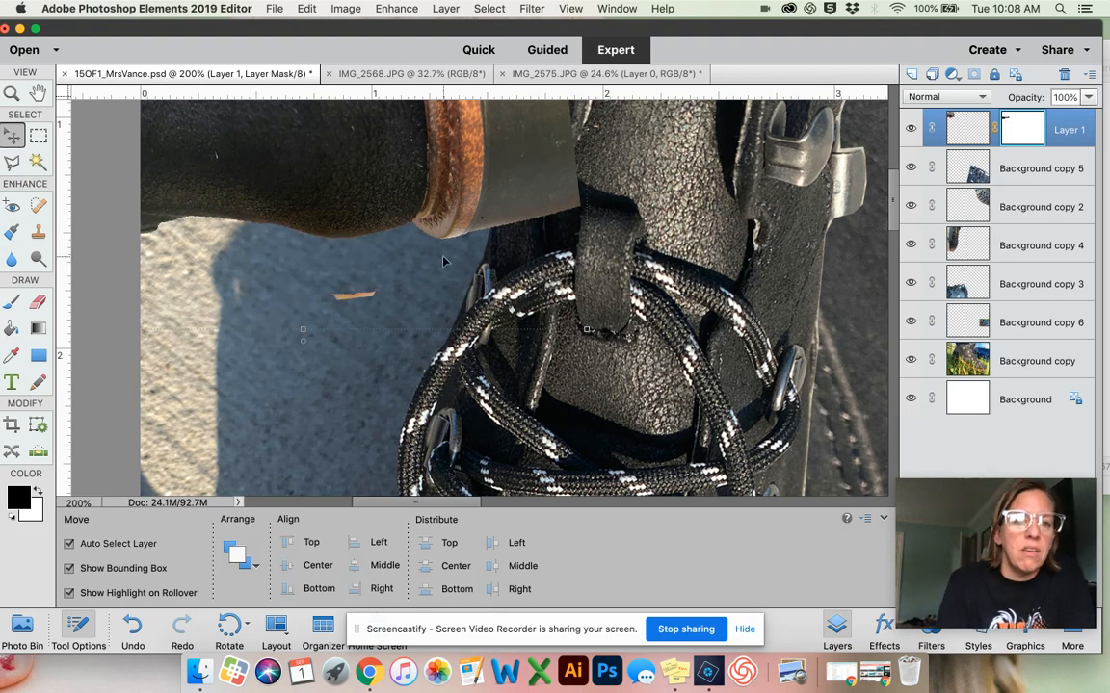
# - Mask out the leftover orange sliver below the boot with the 60 px black brush
pyautogui.click(12, 300)
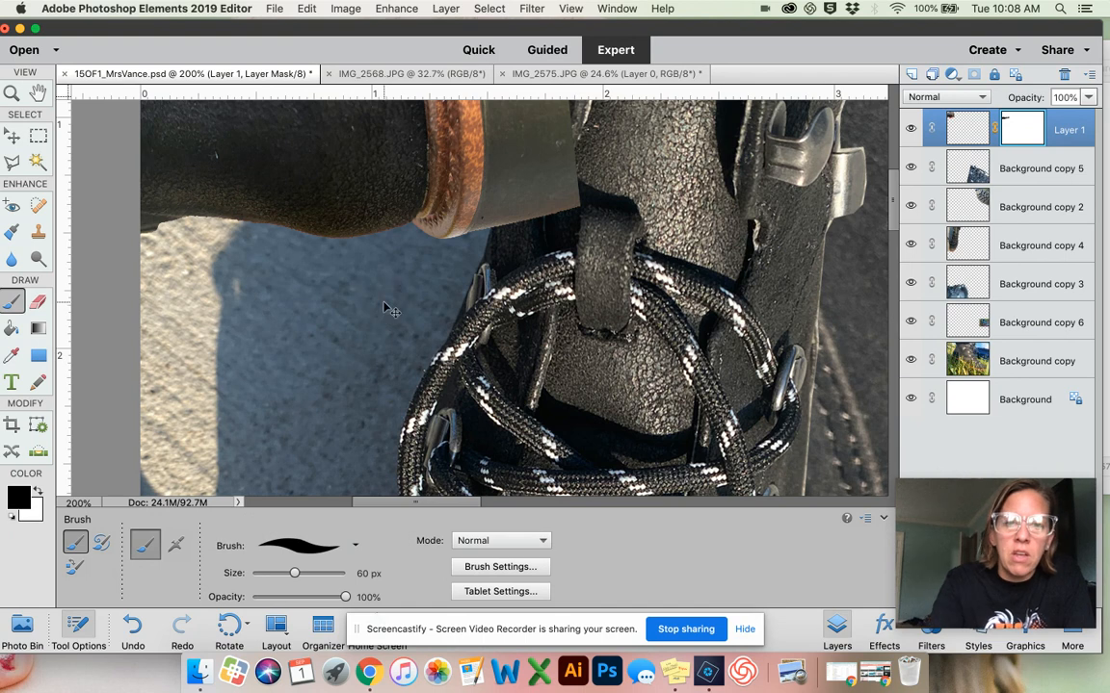
pyautogui.press('super+minus')
pyautogui.press('super+minus')
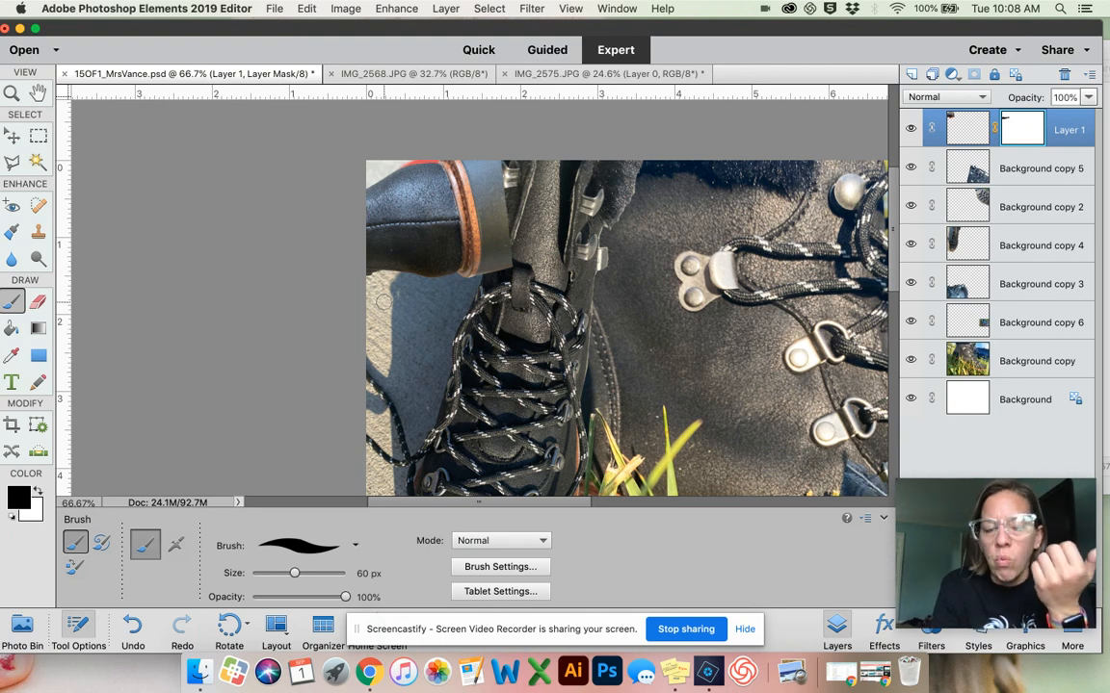
# - Select the pale and red background above the boot with the Magic Wand at tolerance 76 and paint it out on Layer 1's mask
pyautogui.press('super+plus')
pyautogui.press('super+plus')
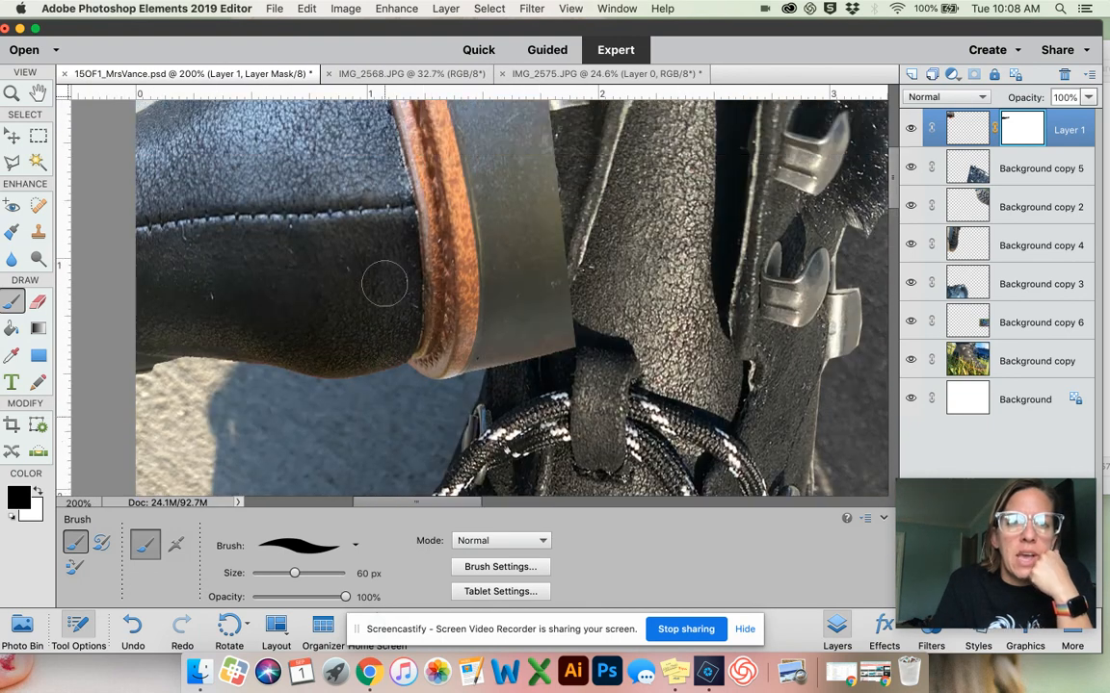
pyautogui.scroll(5, 384, 285)
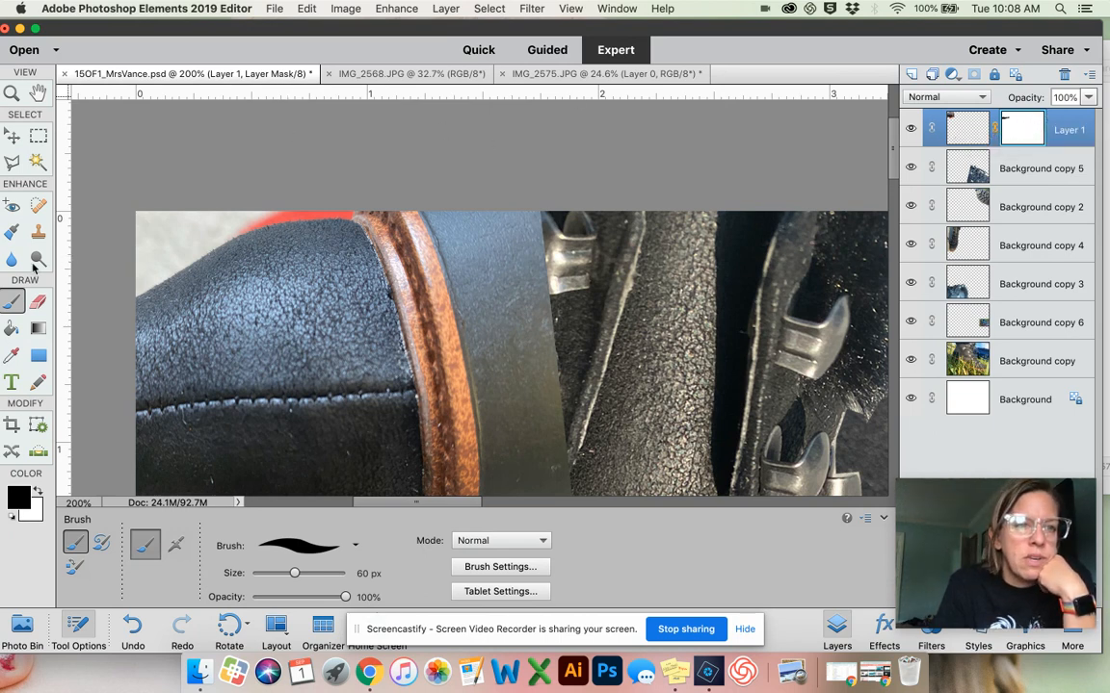
pyautogui.click(38, 162)
pyautogui.click(270, 222)
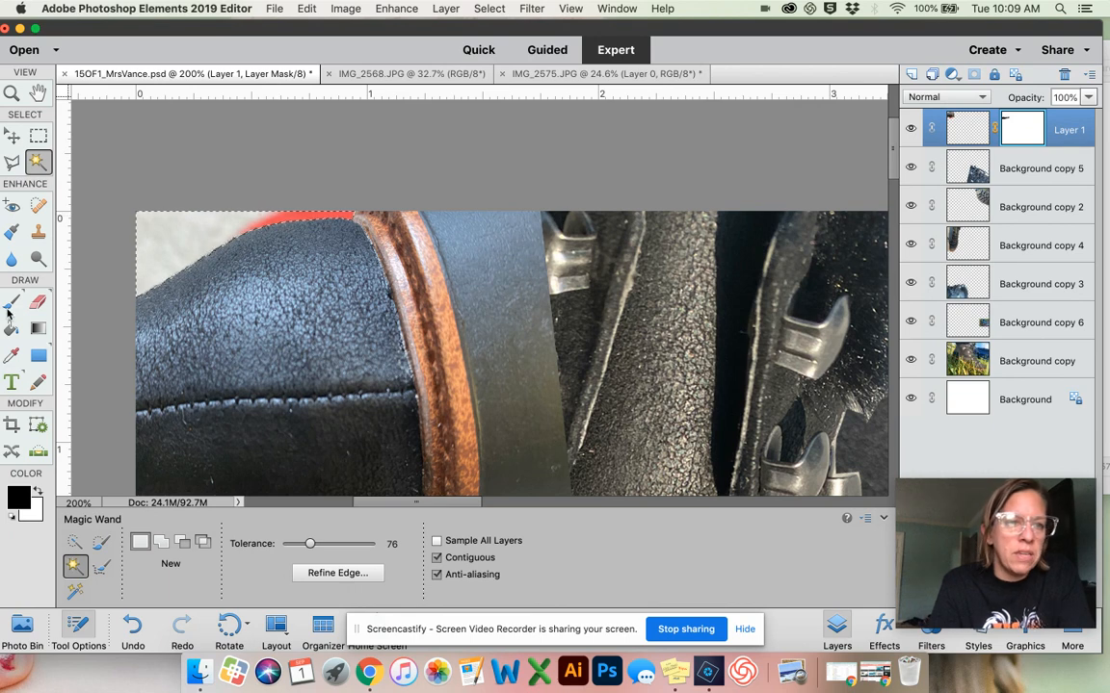
pyautogui.click(10, 302)
pyautogui.moveTo(135, 227)
pyautogui.mouseDown()
pyautogui.moveTo(198, 203)
pyautogui.moveTo(332, 228)
pyautogui.mouseUp()
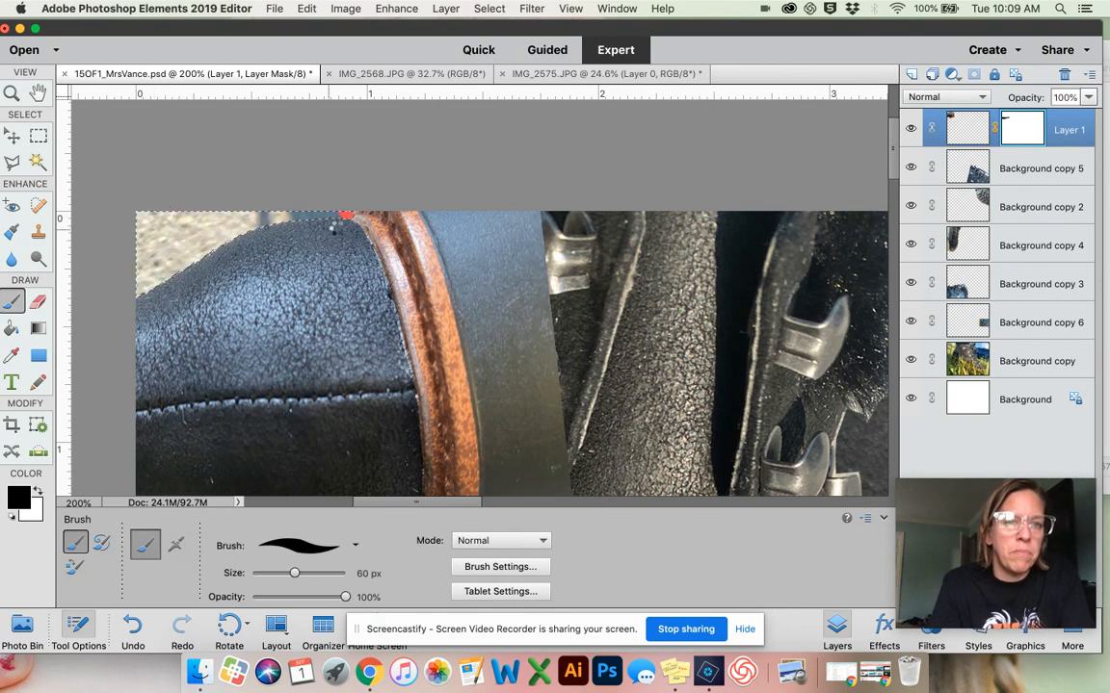
pyautogui.press('super+minus')
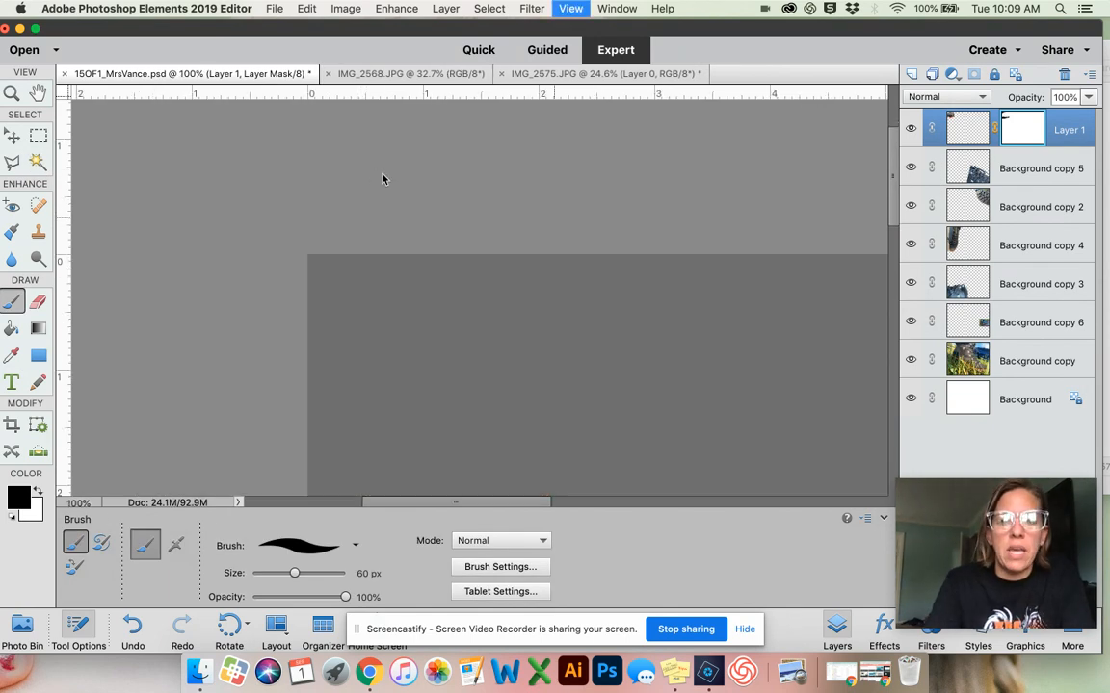
pyautogui.press('super+minus')
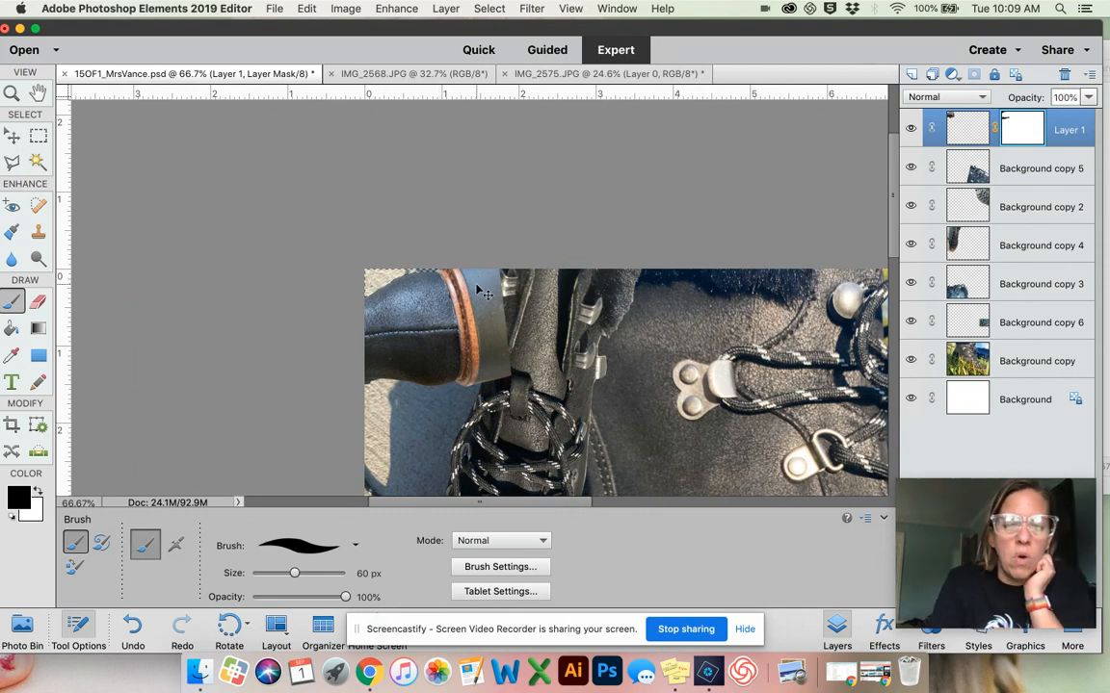
# - Check what Background copy 4 contributes to the collage by toggling its visibility, and add a layer mask to it
pyautogui.scroll(-5, 479, 291)
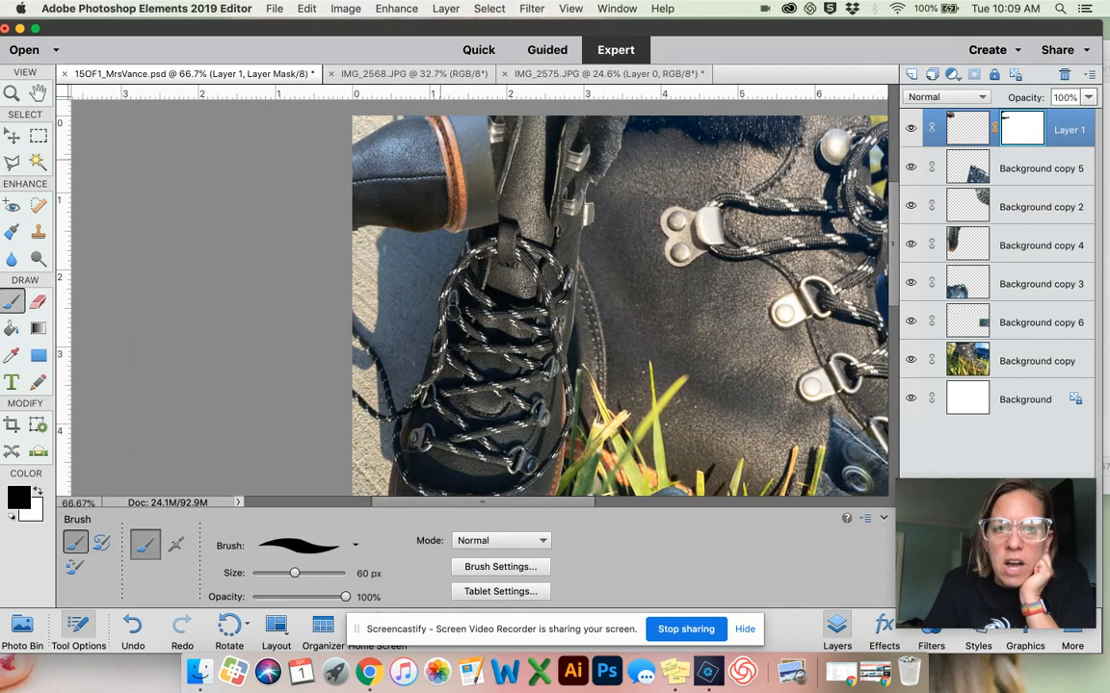
pyautogui.hscroll(5, 479, 291)
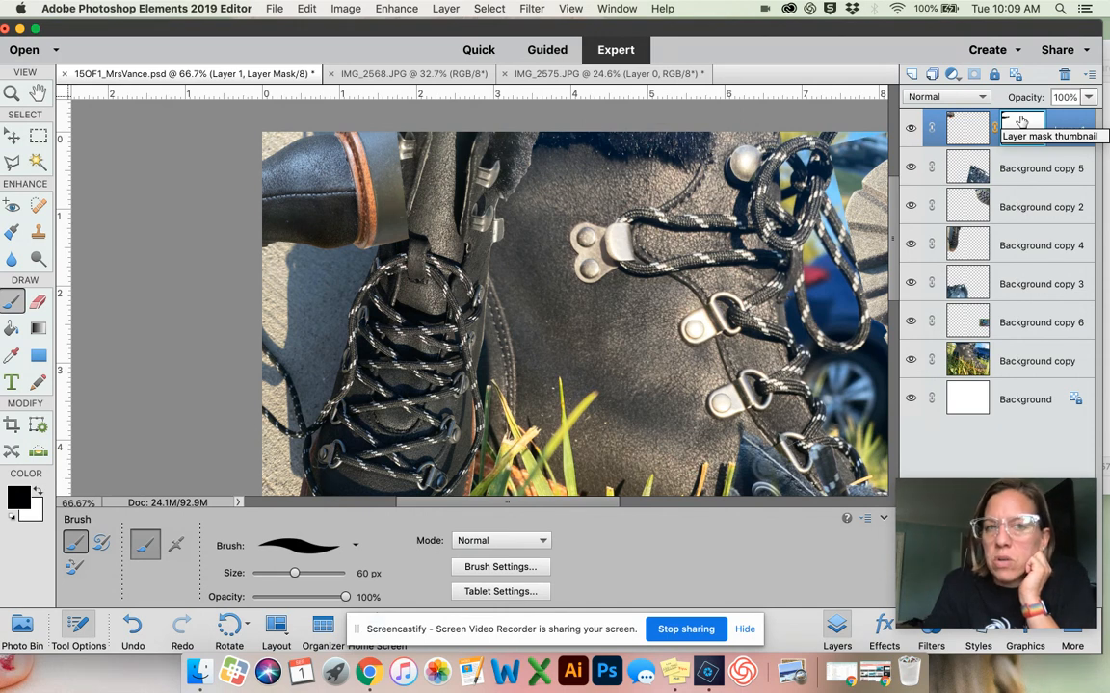
pyautogui.click(1021, 245)
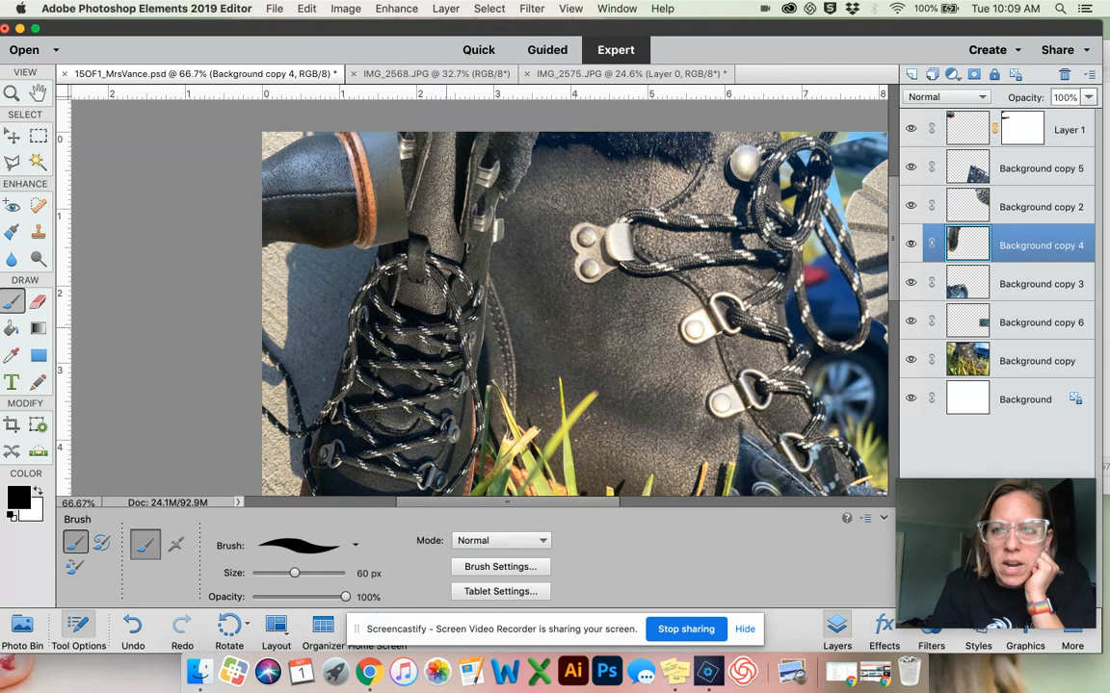
pyautogui.click(910, 245)
pyautogui.click(910, 245)
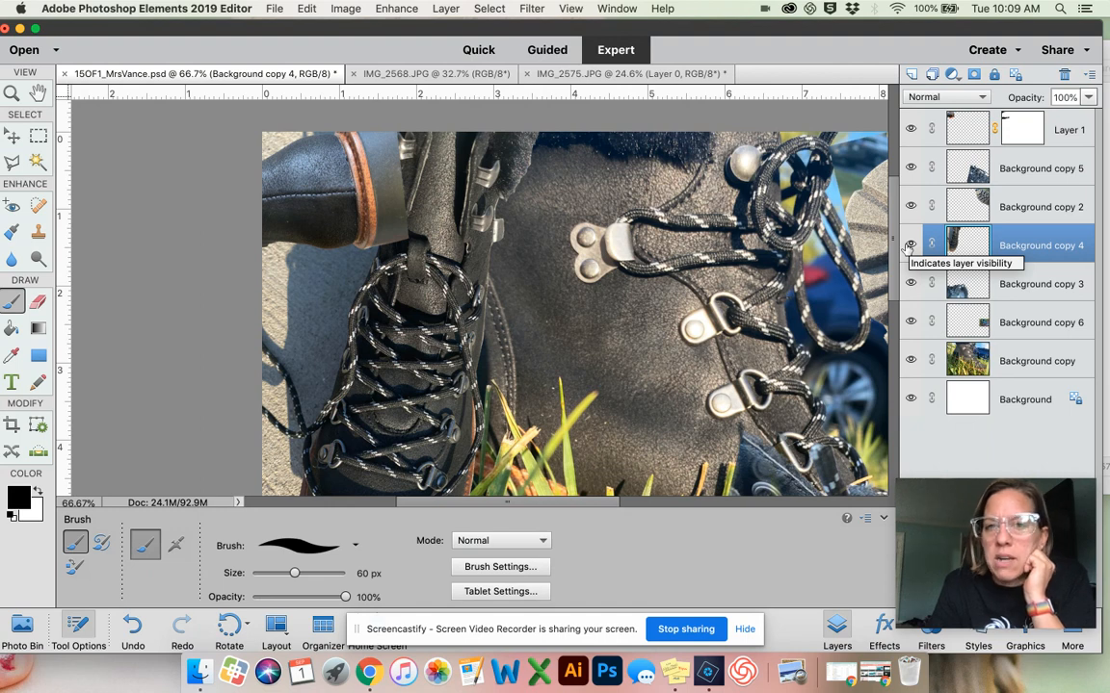
pyautogui.click(975, 76)
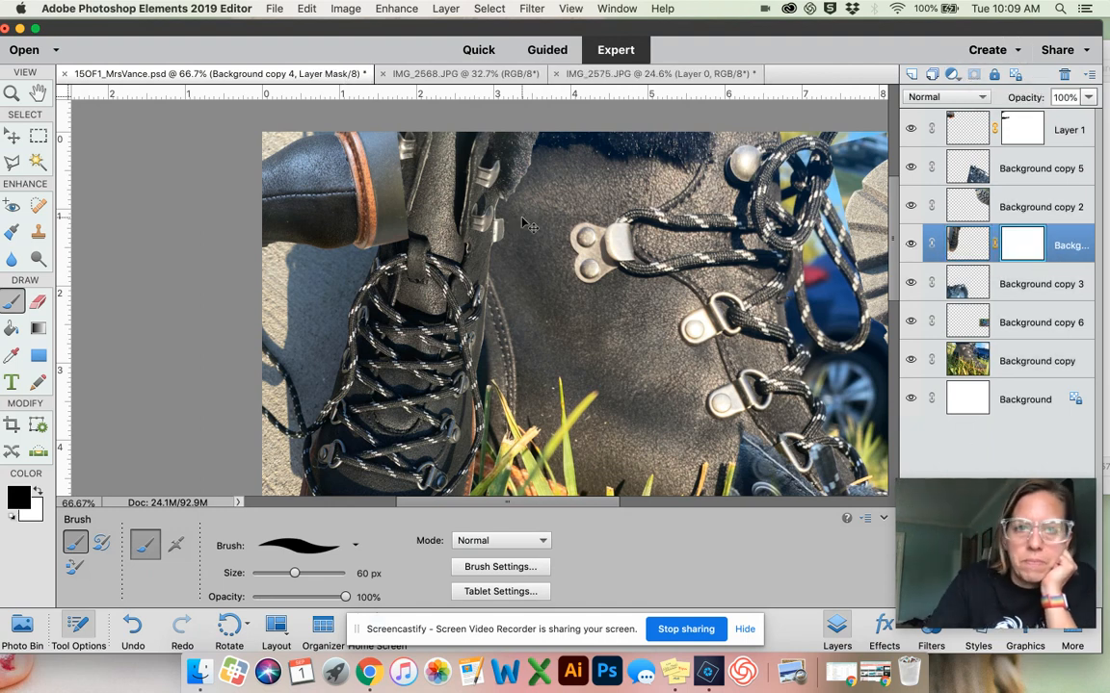
# - Paint a short black stroke on Background copy 4's mask over the leather of the sideways boot with the 60 px brush
pyautogui.press('super+equal')
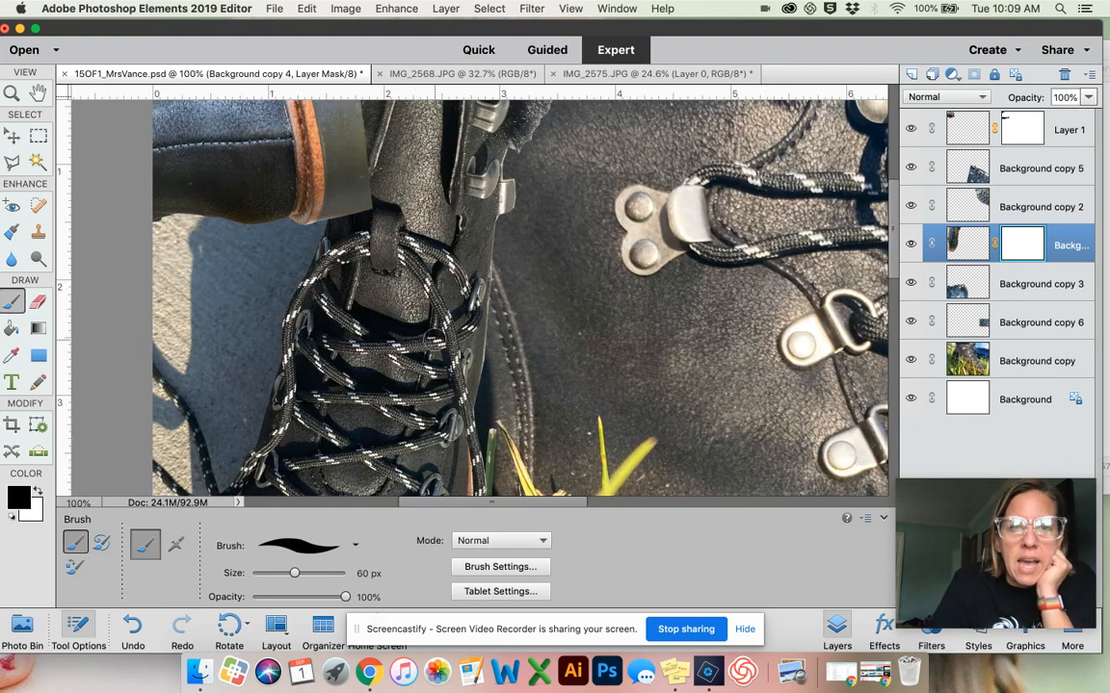
pyautogui.scroll(5, 520, 218)
pyautogui.hscroll(-3, 88, 202)
pyautogui.scroll(2, 87, 202)
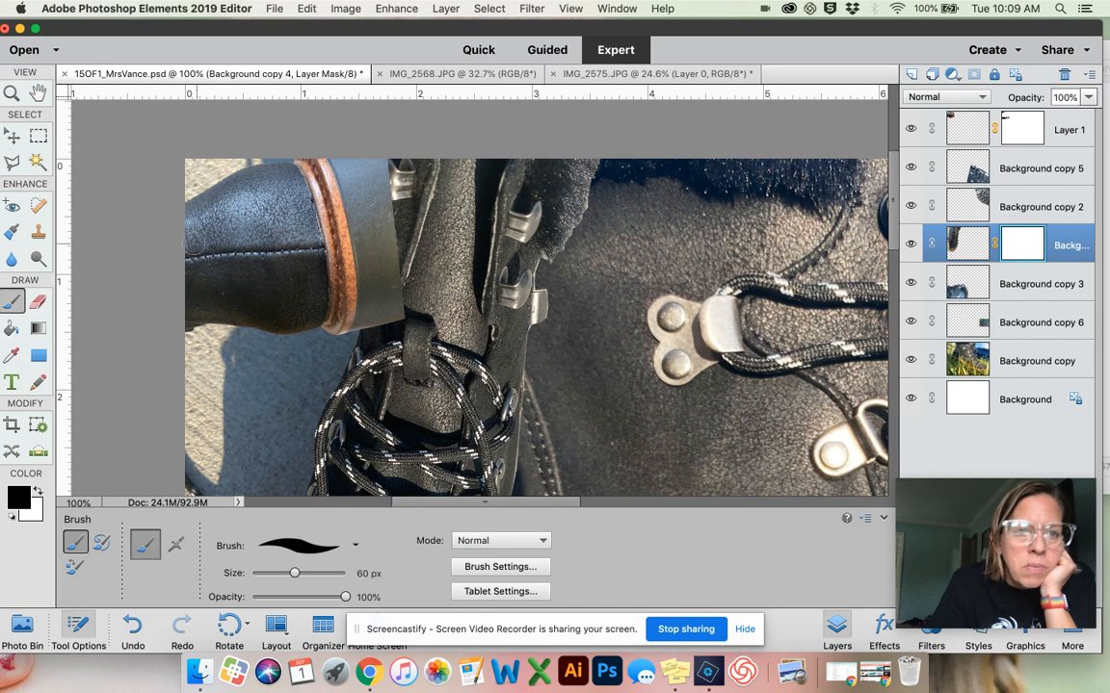
pyautogui.moveTo(214, 234)
pyautogui.mouseDown()
pyautogui.moveTo(279, 244)
pyautogui.moveTo(251, 218)
pyautogui.mouseUp()
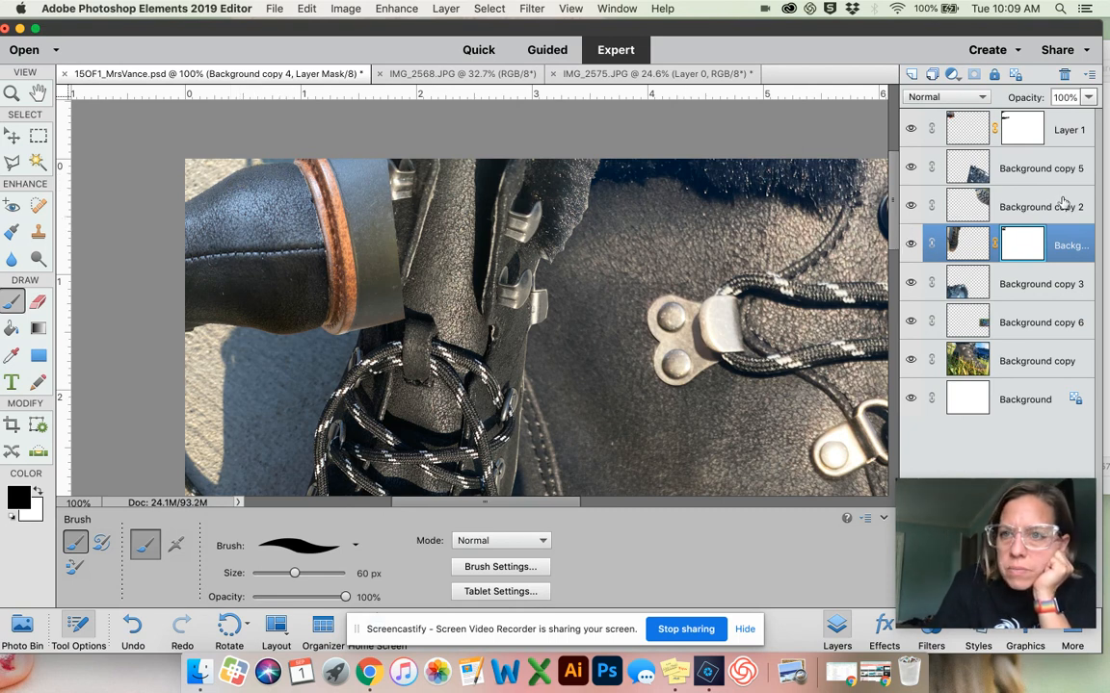
# - Select the whole sideways boot on Layer 1, including its orange welt and sole, with the Magic Wand at tolerance 89
pyautogui.click(986, 131)
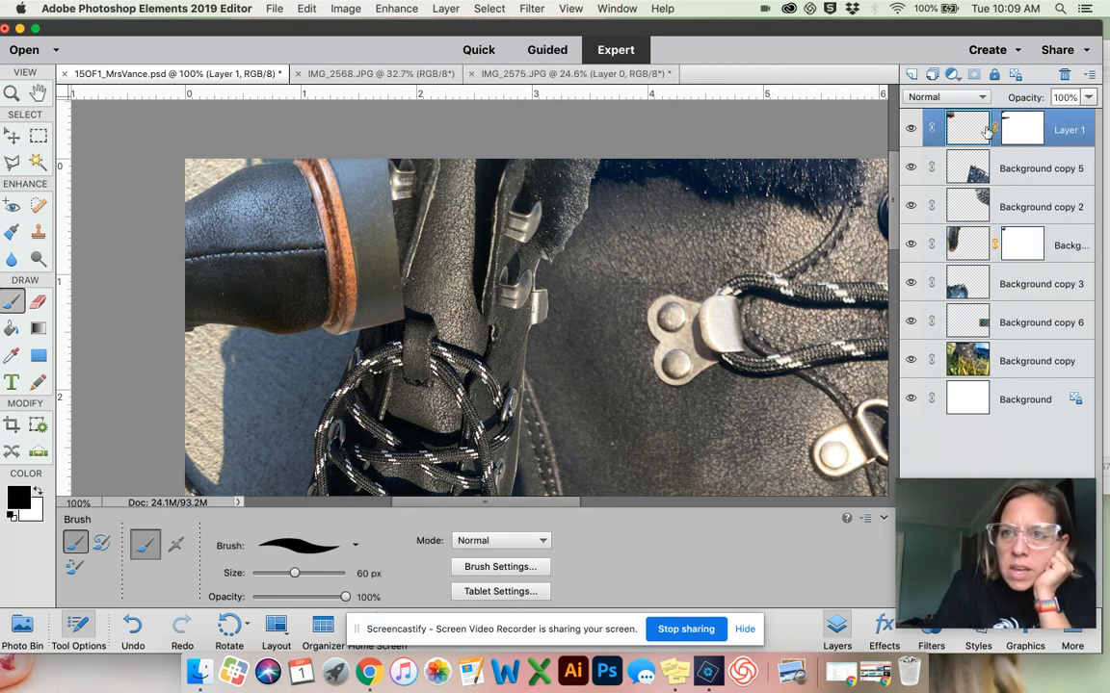
pyautogui.click(37, 158)
pyautogui.click(338, 544)
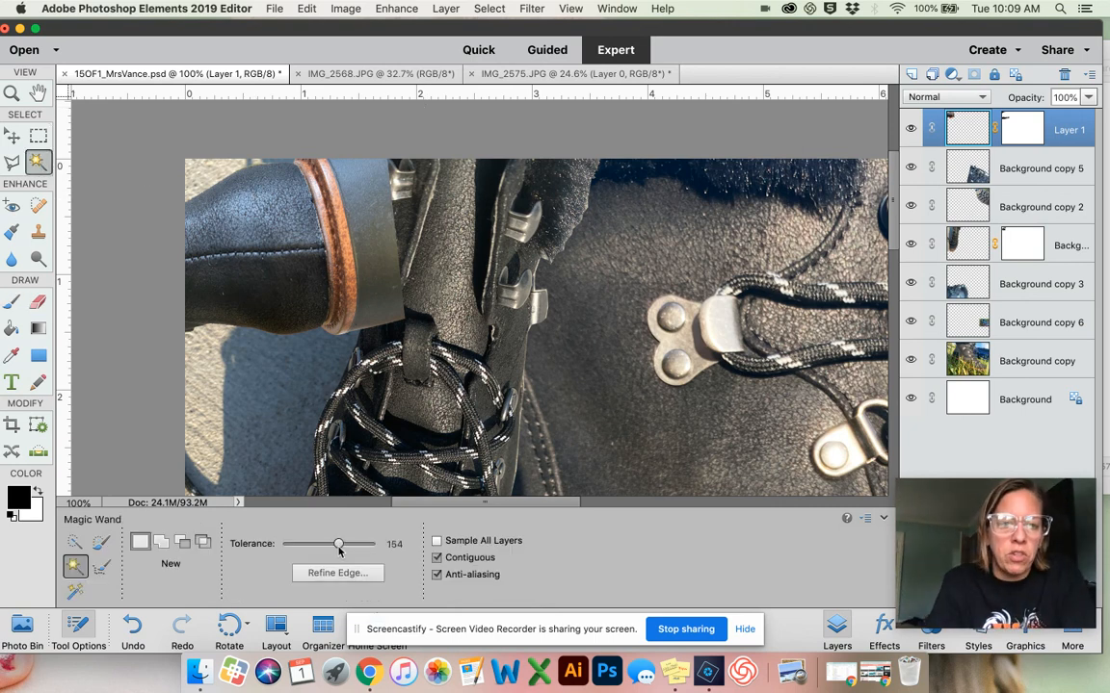
pyautogui.click(283, 200)
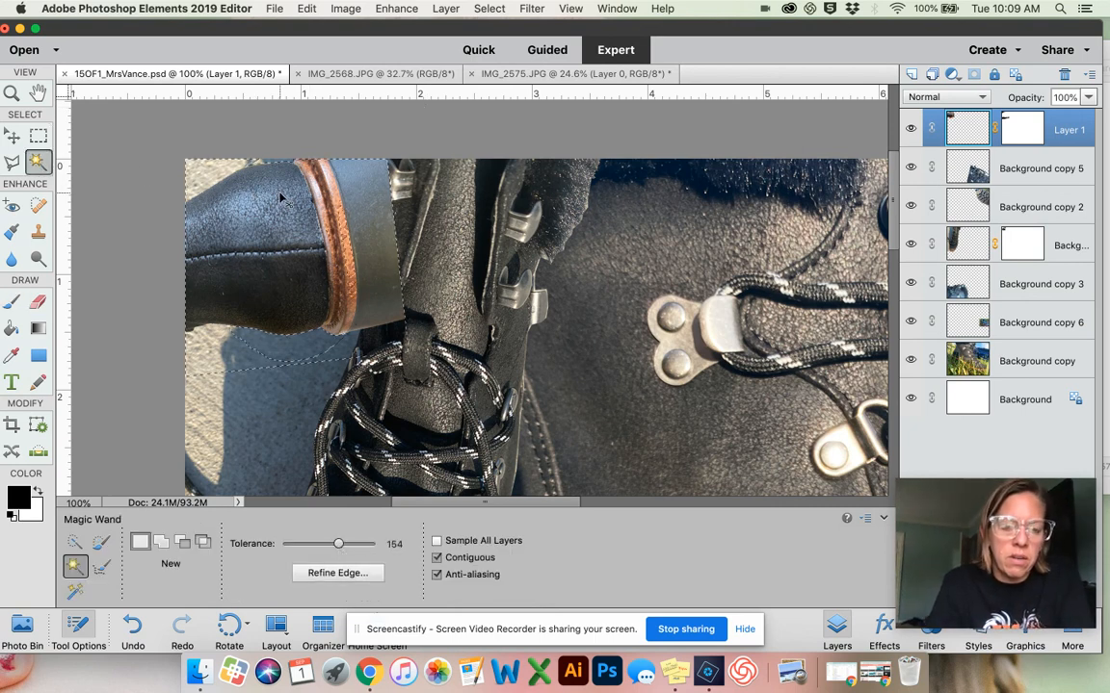
pyautogui.press('super+d')
pyautogui.click(315, 544)
pyautogui.click(241, 252)
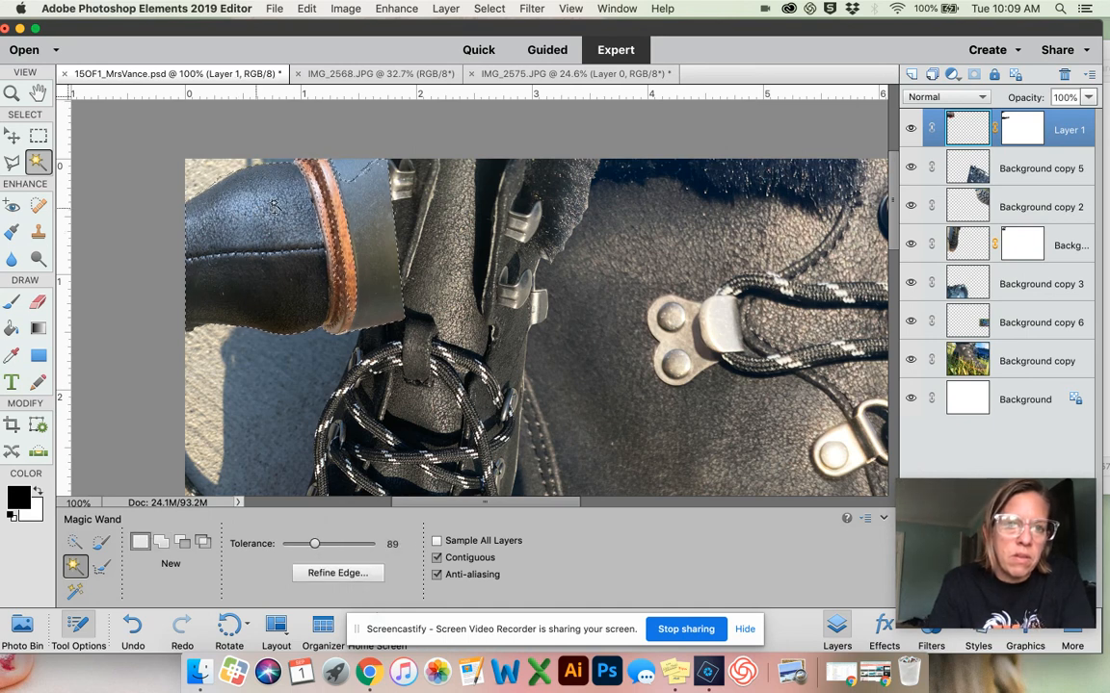
pyautogui.keyDown('shift'); pyautogui.click(364, 170); pyautogui.keyUp('shift')
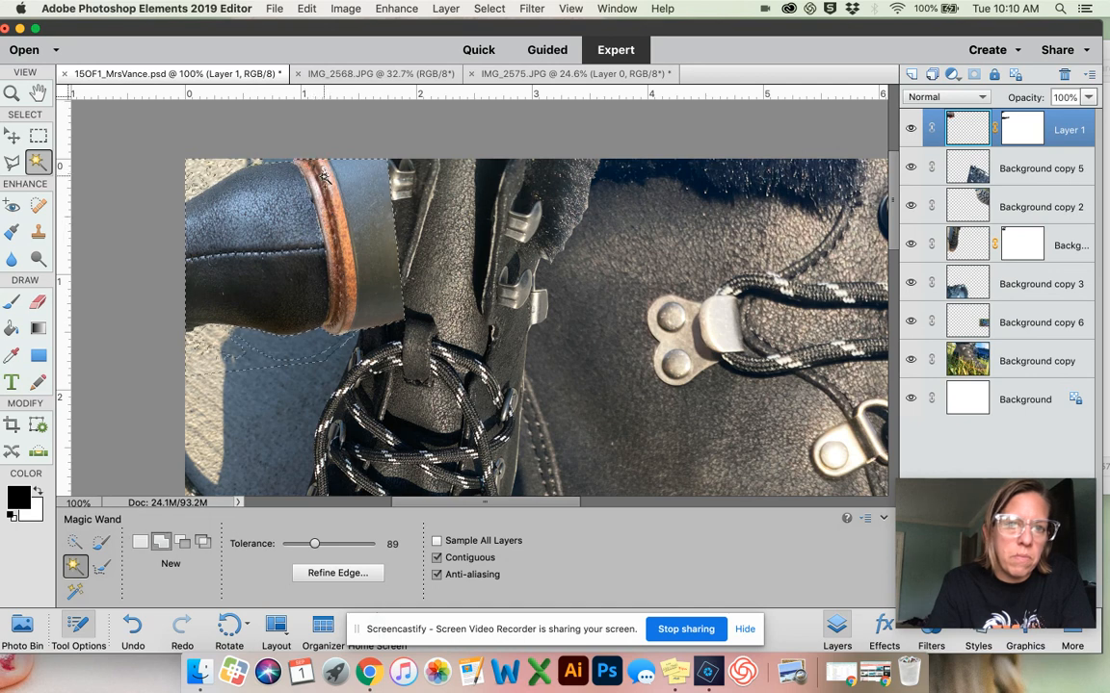
pyautogui.press('super+z')
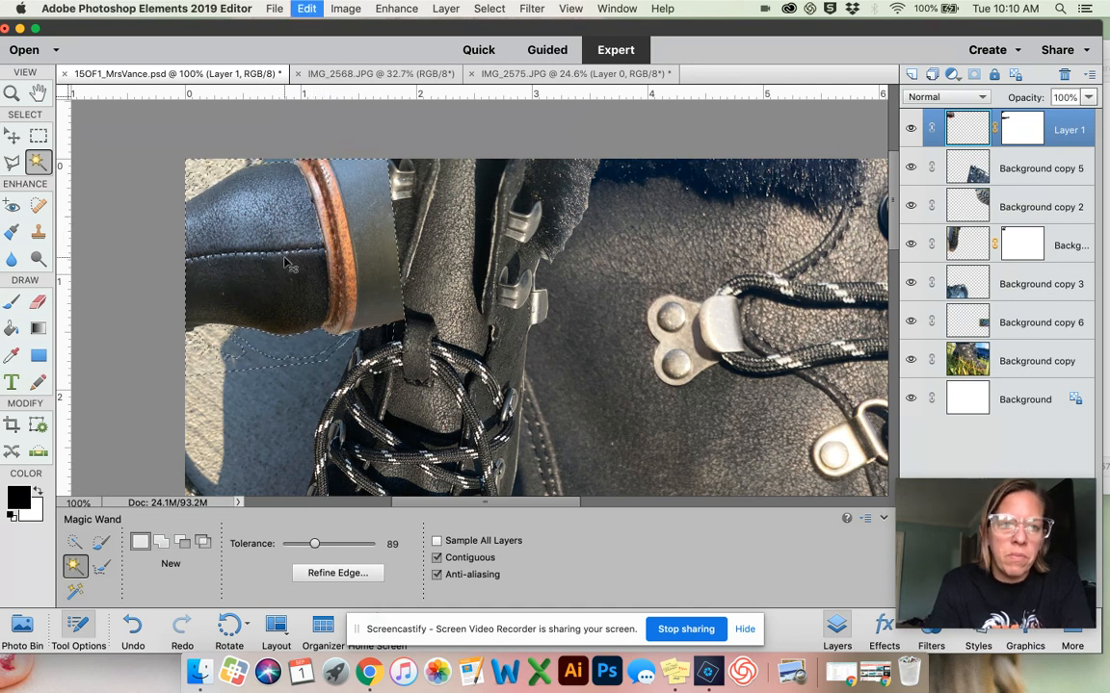
pyautogui.press('super+z')
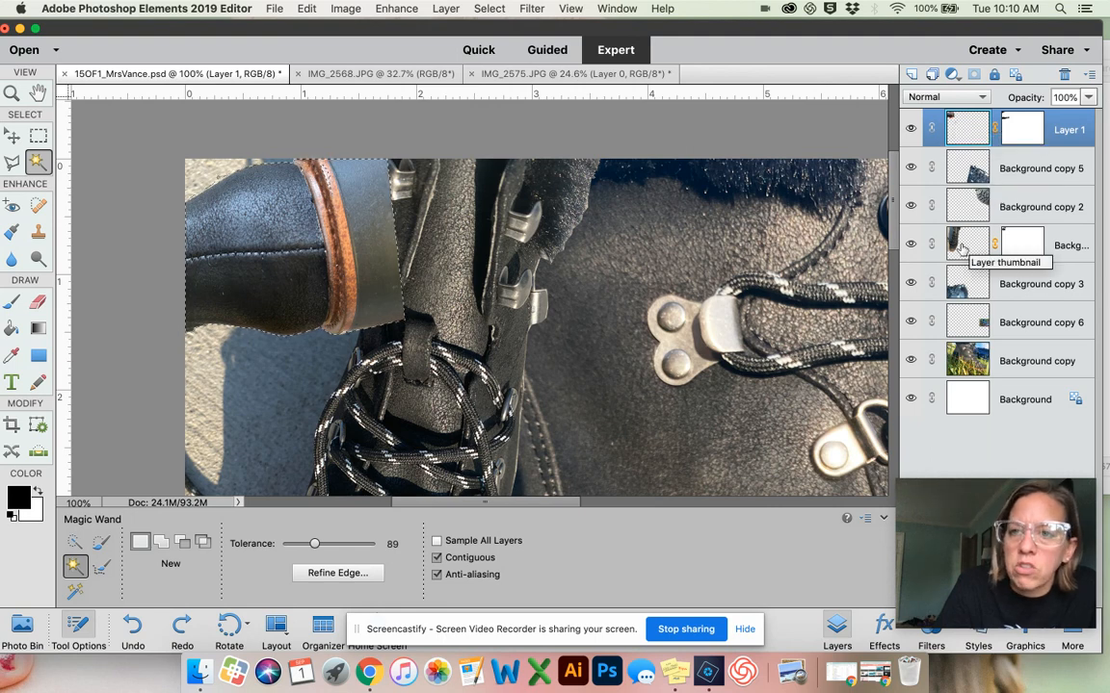
# - Paint the selected boot area black on Background copy 4's mask with the brush enlarged to 125 px, and move Layer 1 directly below that layer
pyautogui.click(1011, 250)
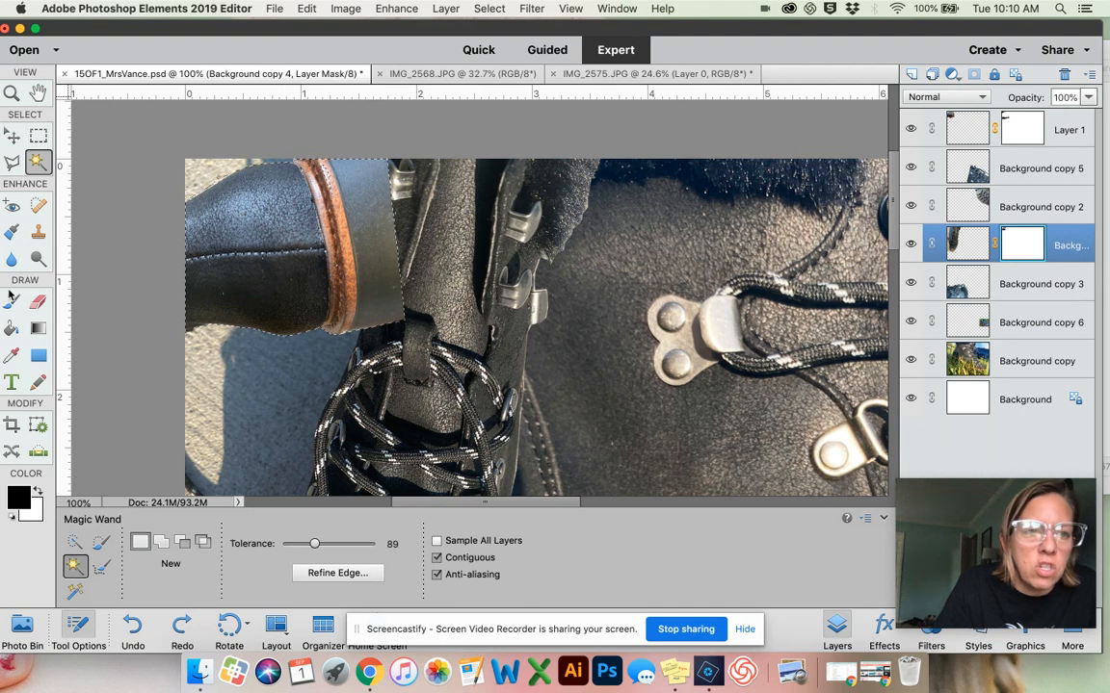
pyautogui.press('b')
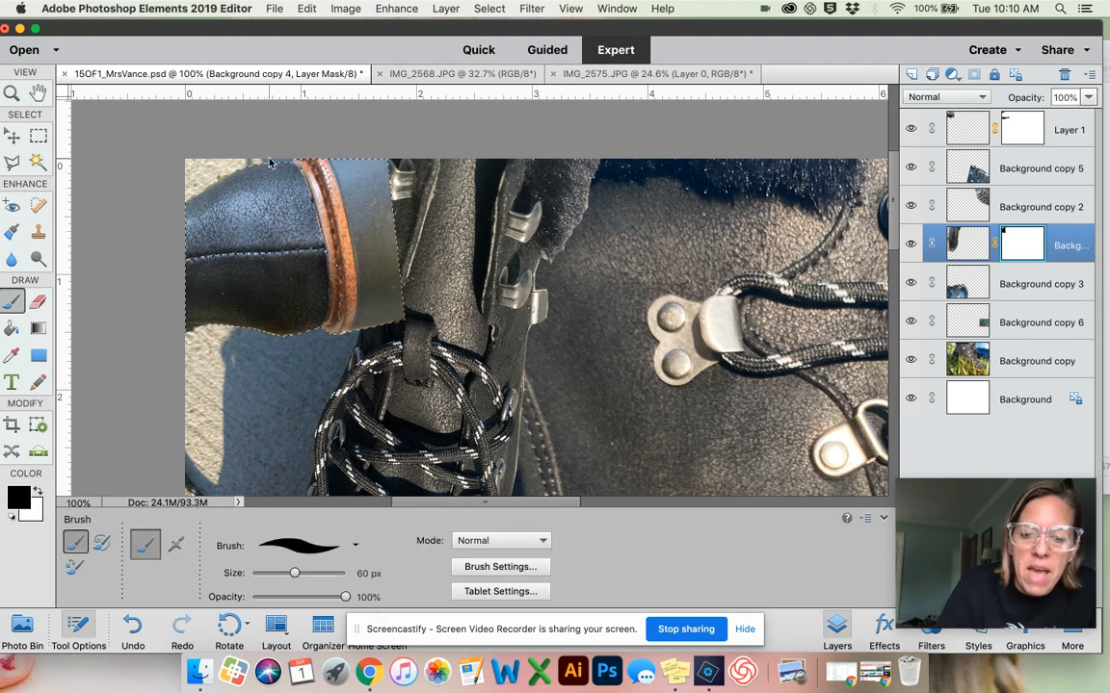
pyautogui.press(']')
pyautogui.press(']')
pyautogui.press(']')
pyautogui.press(']')
pyautogui.press(']')
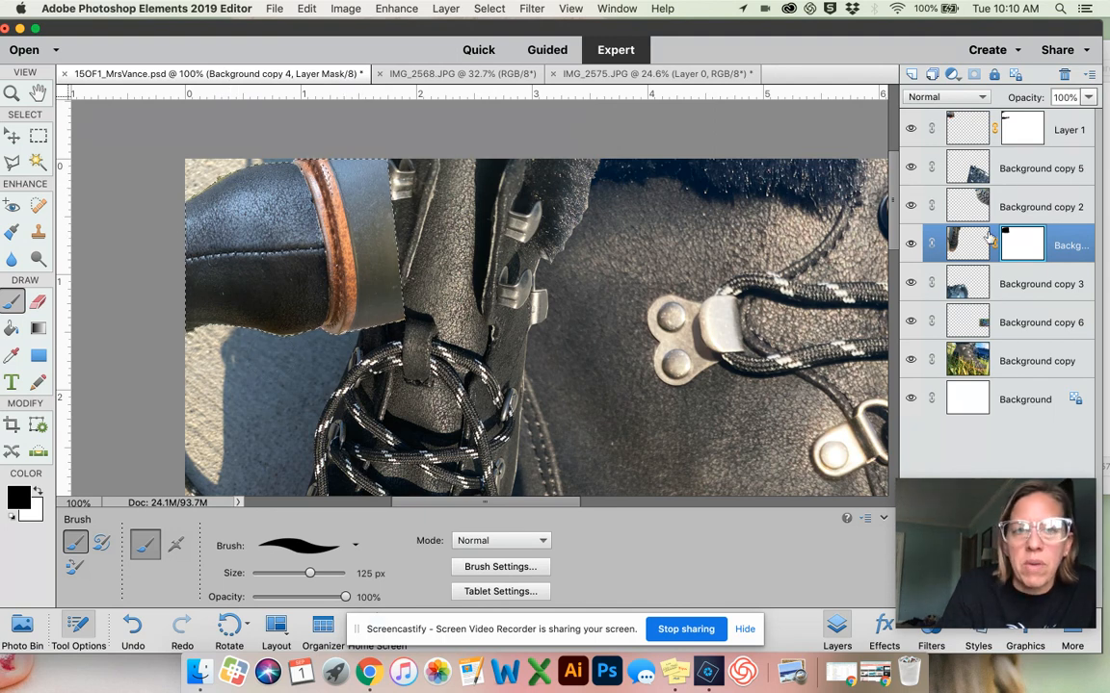
pyautogui.press('x')
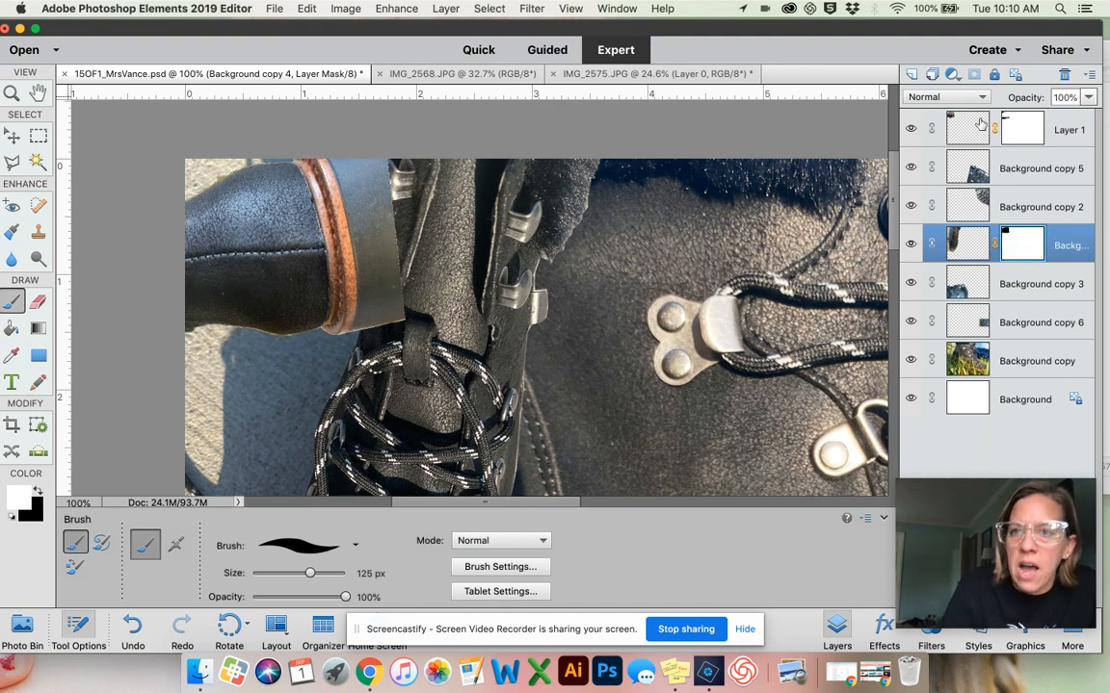
pyautogui.moveTo(939, 120); pyautogui.dragTo(939, 262)
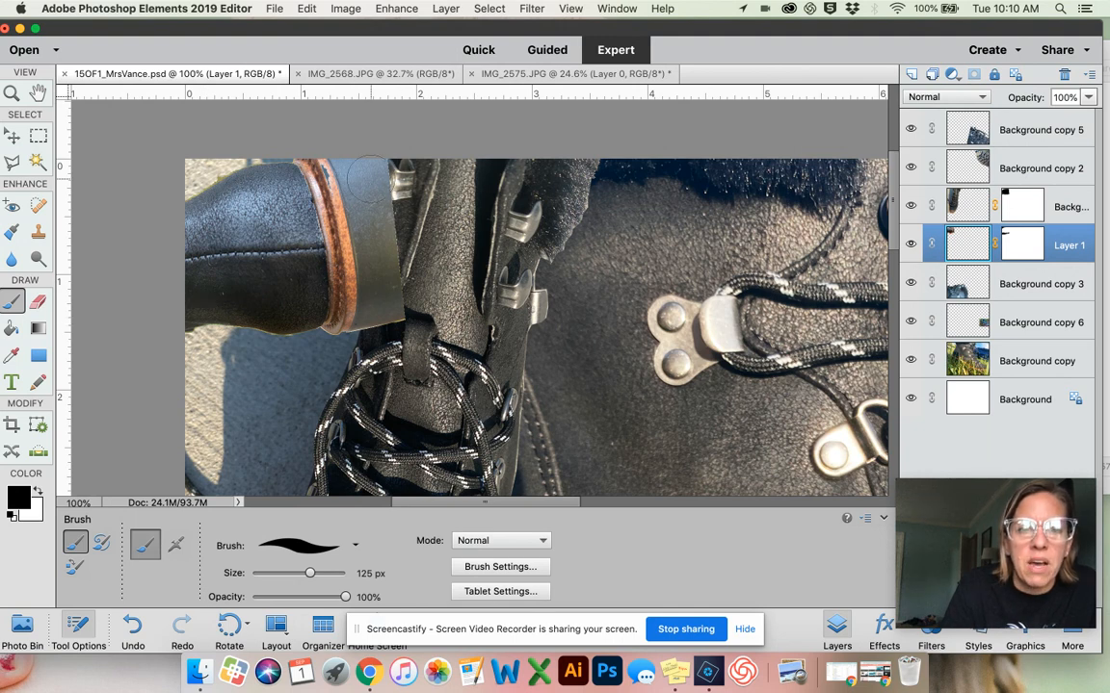
# - Try painting white on Background copy 4's mask over the sideways boot's orange welt and sole, and undo the strokes
pyautogui.click(969, 212)
pyautogui.click(1021, 206)
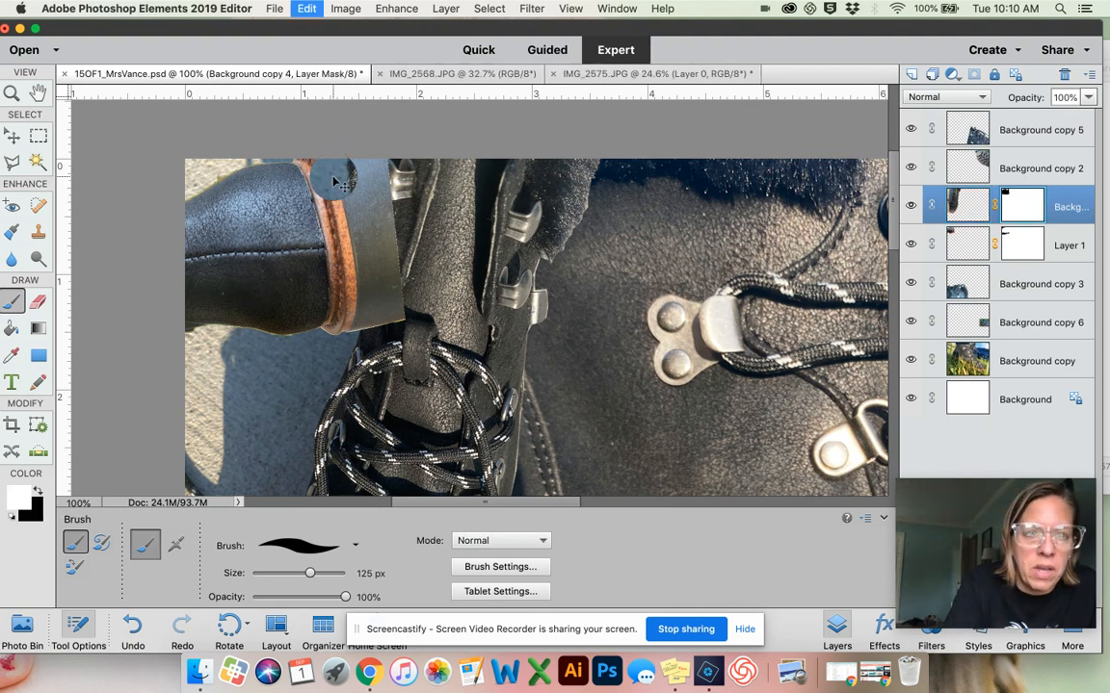
pyautogui.press('super+z')
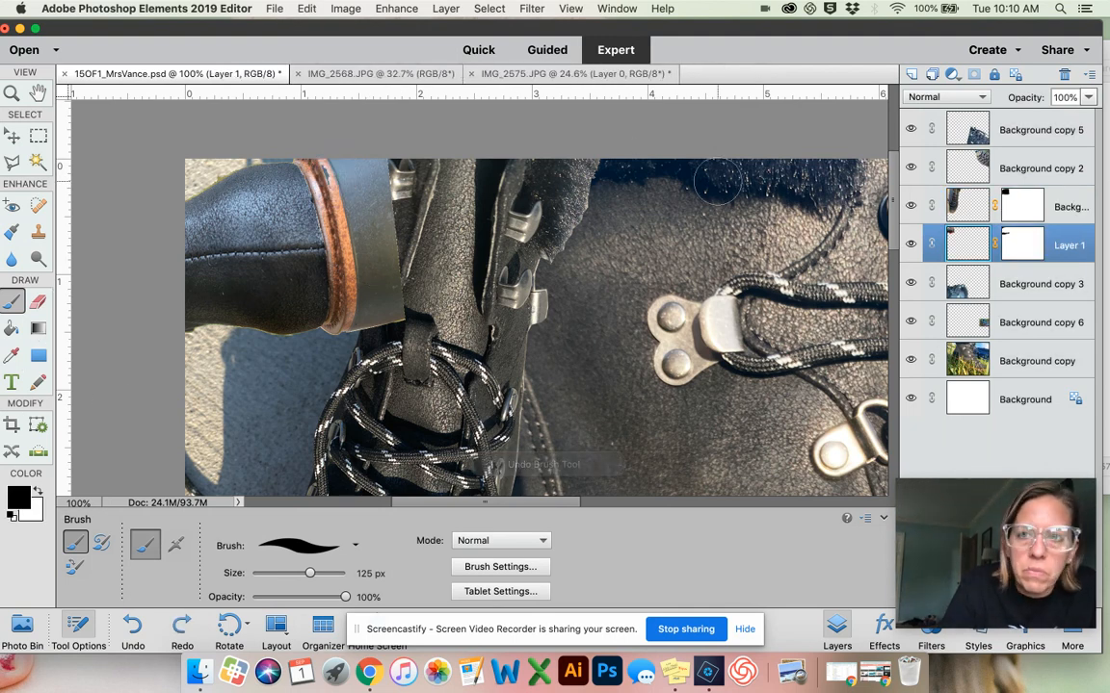
pyautogui.click(963, 210)
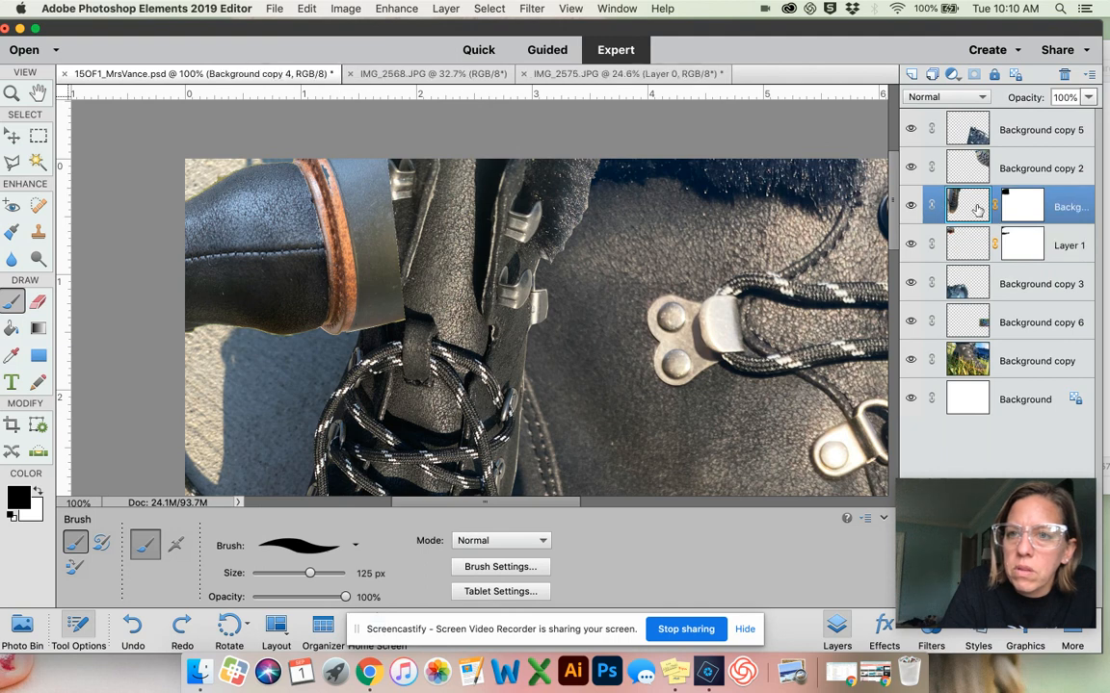
pyautogui.click(1025, 204)
pyautogui.moveTo(375, 156)
pyautogui.mouseDown()
pyautogui.moveTo(322, 159)
pyautogui.moveTo(334, 183)
pyautogui.mouseUp()
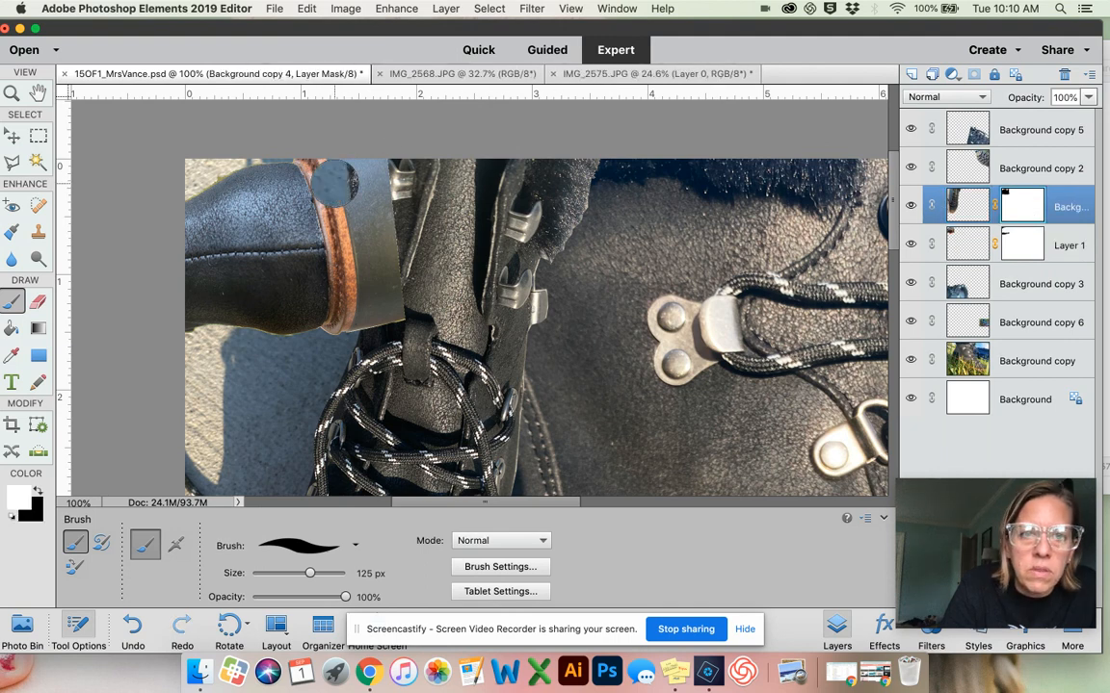
pyautogui.press('super+z')
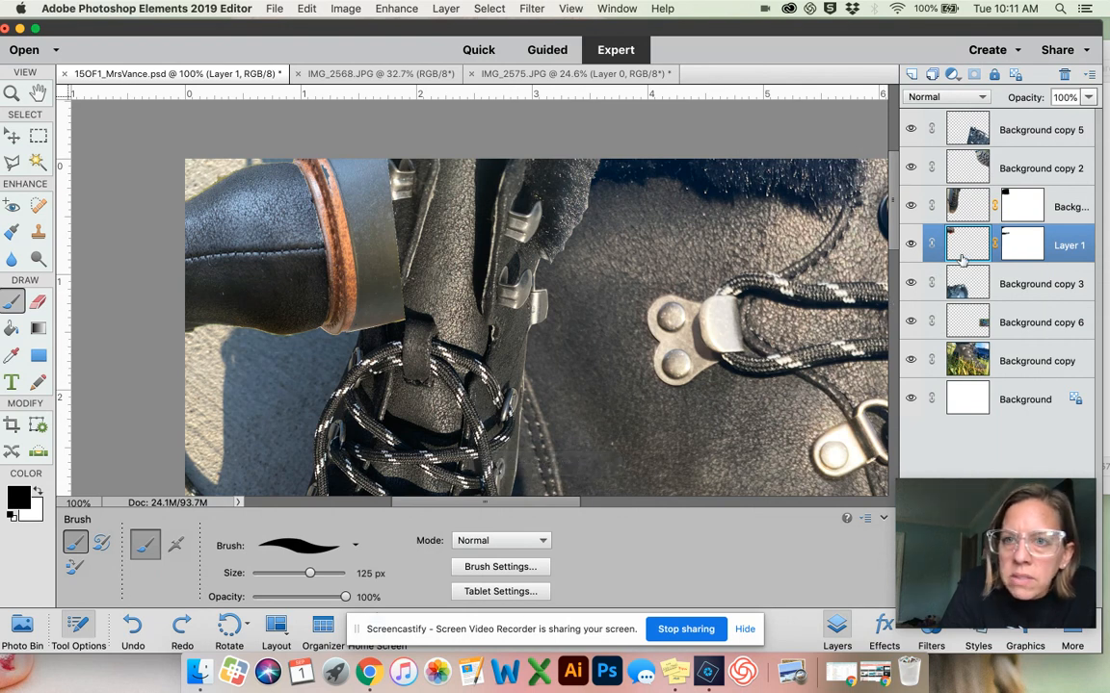
pyautogui.click(968, 210)
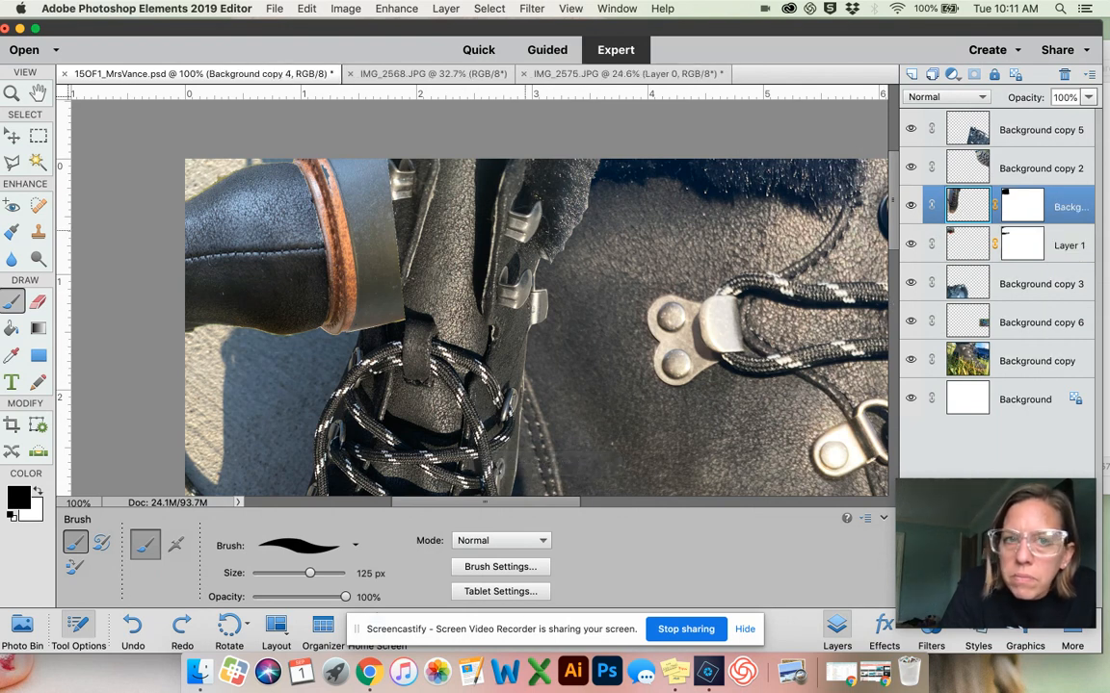
pyautogui.press('super+z')
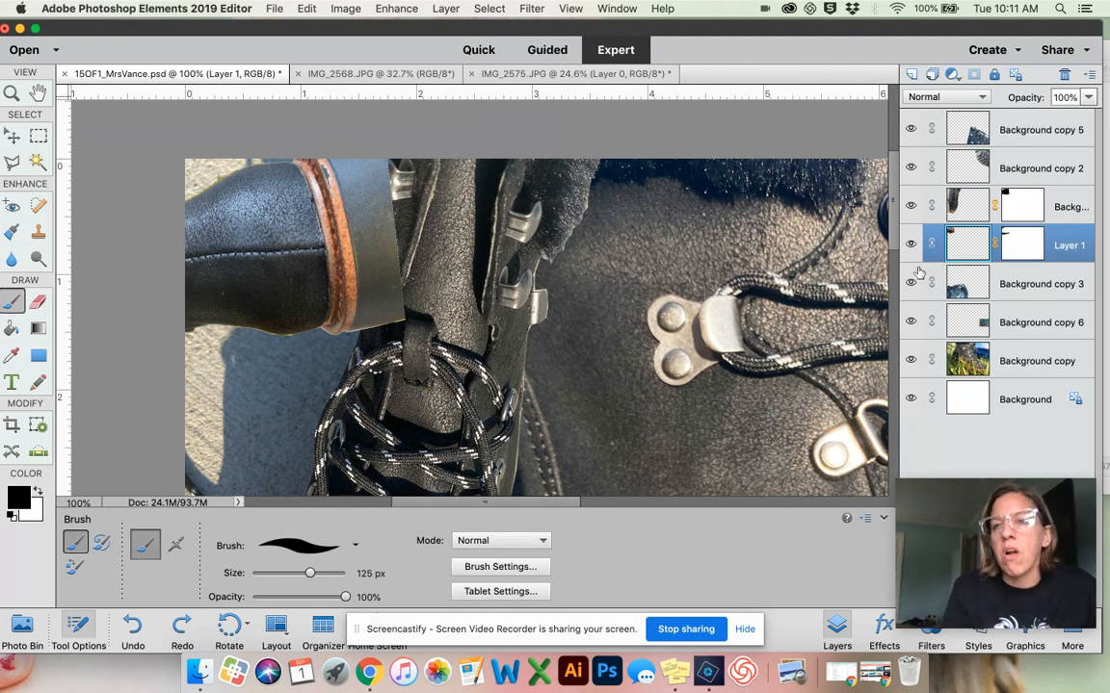
# - Try revealing Background copy 4 across the middle of the sideways boot with broad white strokes on its mask, and undo them
pyautogui.click(1023, 251)
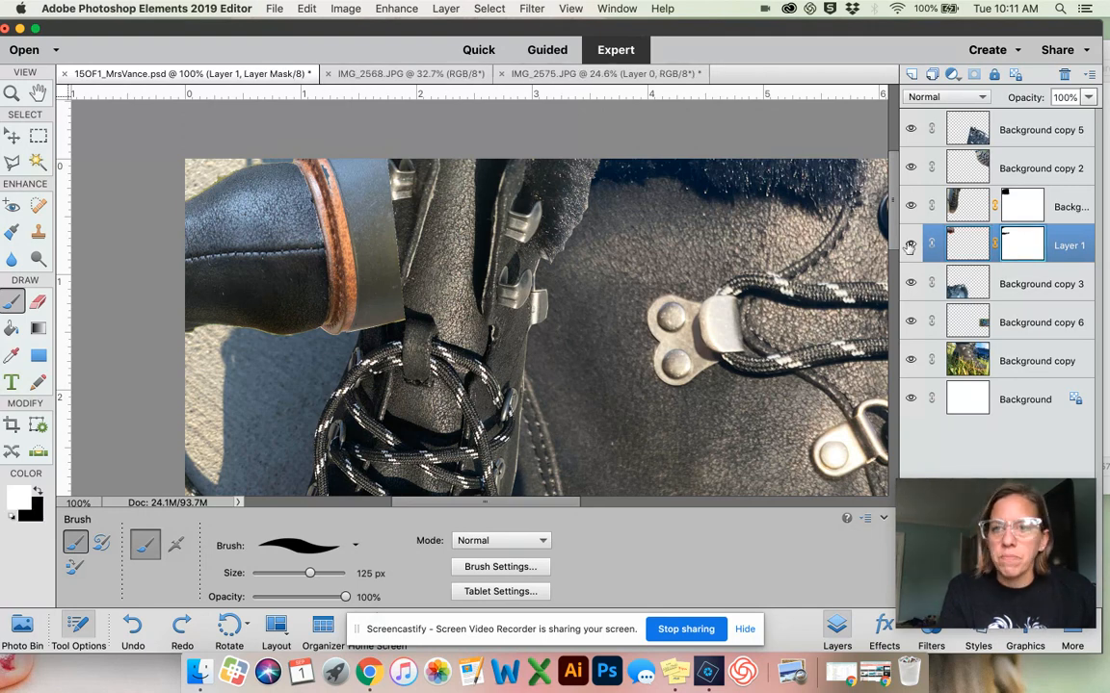
pyautogui.click(1012, 209)
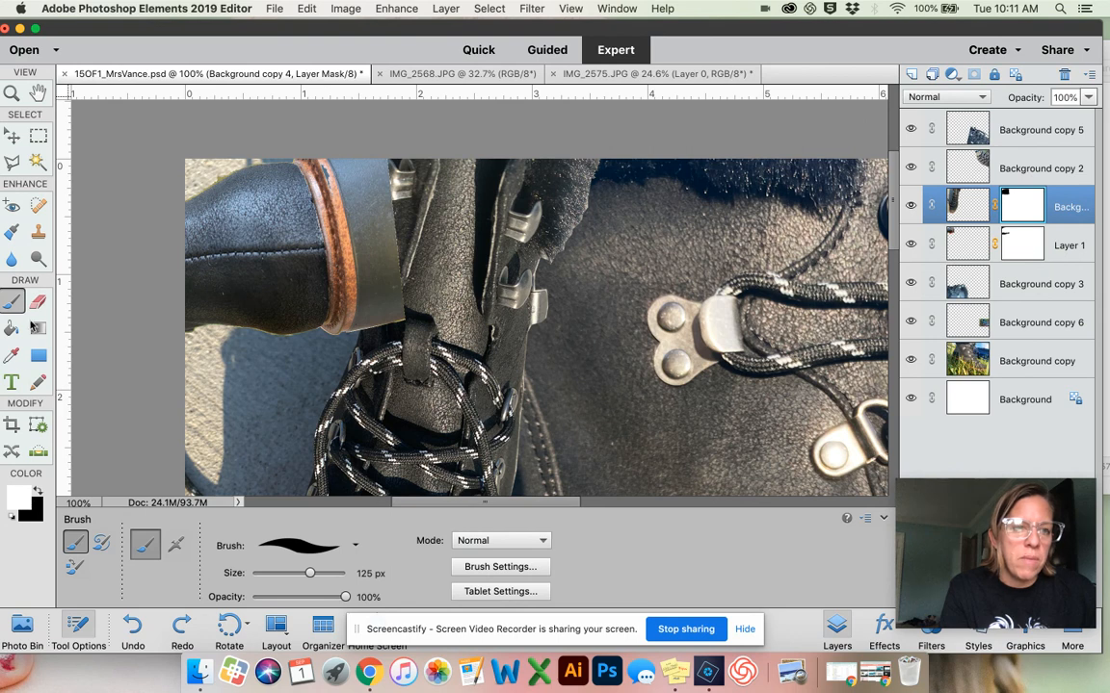
pyautogui.moveTo(183, 226)
pyautogui.mouseDown()
pyautogui.moveTo(222, 236)
pyautogui.moveTo(318, 202)
pyautogui.moveTo(202, 255)
pyautogui.moveTo(354, 231)
pyautogui.moveTo(275, 279)
pyautogui.moveTo(337, 192)
pyautogui.moveTo(279, 159)
pyautogui.moveTo(334, 152)
pyautogui.moveTo(385, 307)
pyautogui.moveTo(376, 299)
pyautogui.mouseUp()
pyautogui.press('z')
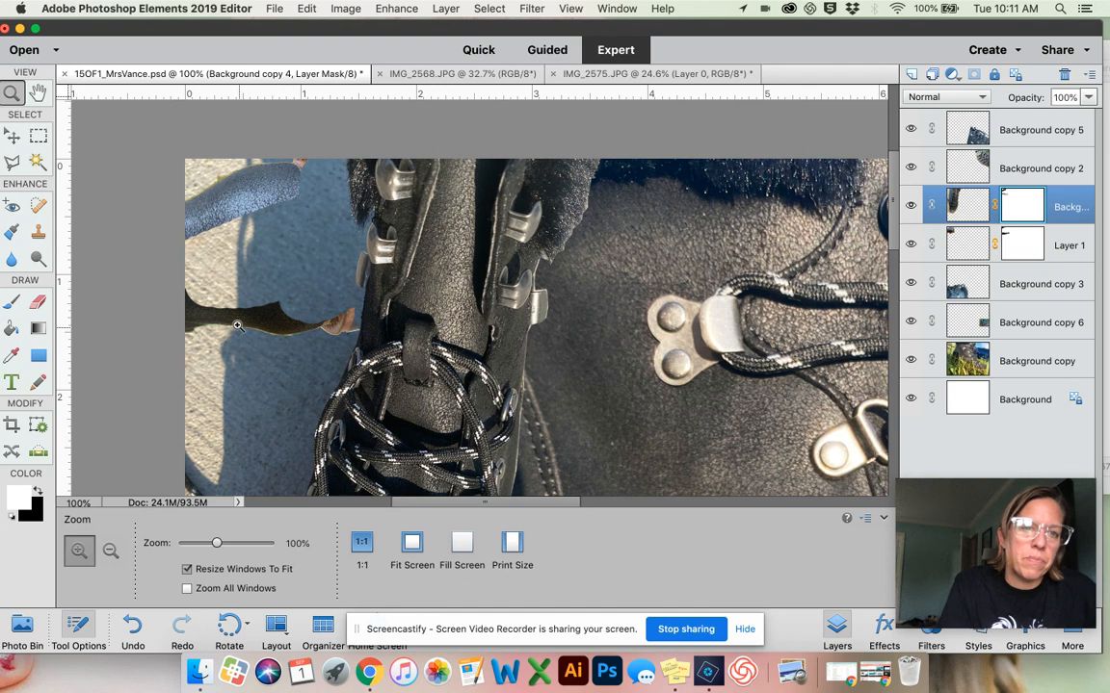
pyautogui.press('super+z')
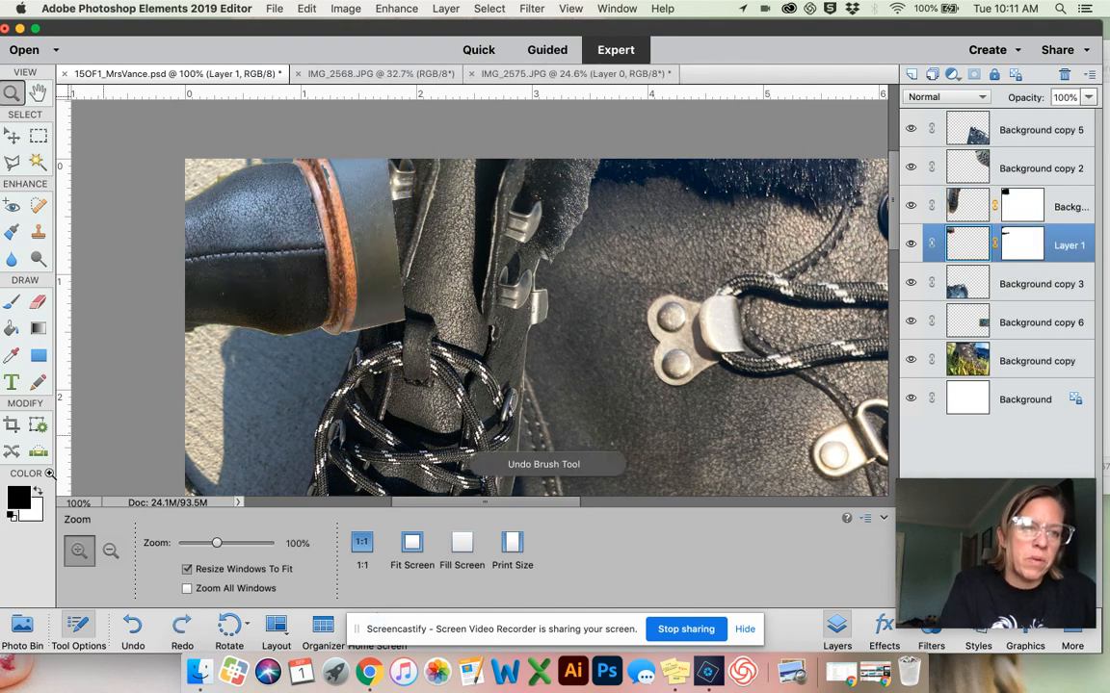
# - Paint black on Background copy 4's mask along the sideways boot's sole and over the laced boot's shaft with the 125 px brush
pyautogui.click(11, 302)
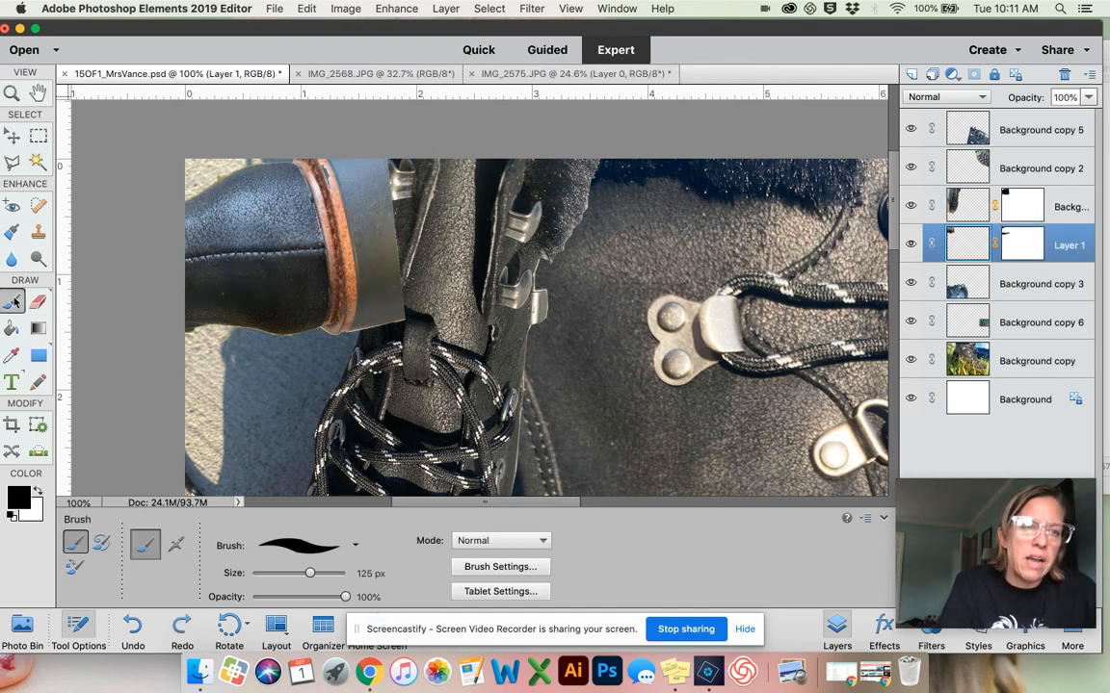
pyautogui.click(1023, 243)
pyautogui.click(1021, 205)
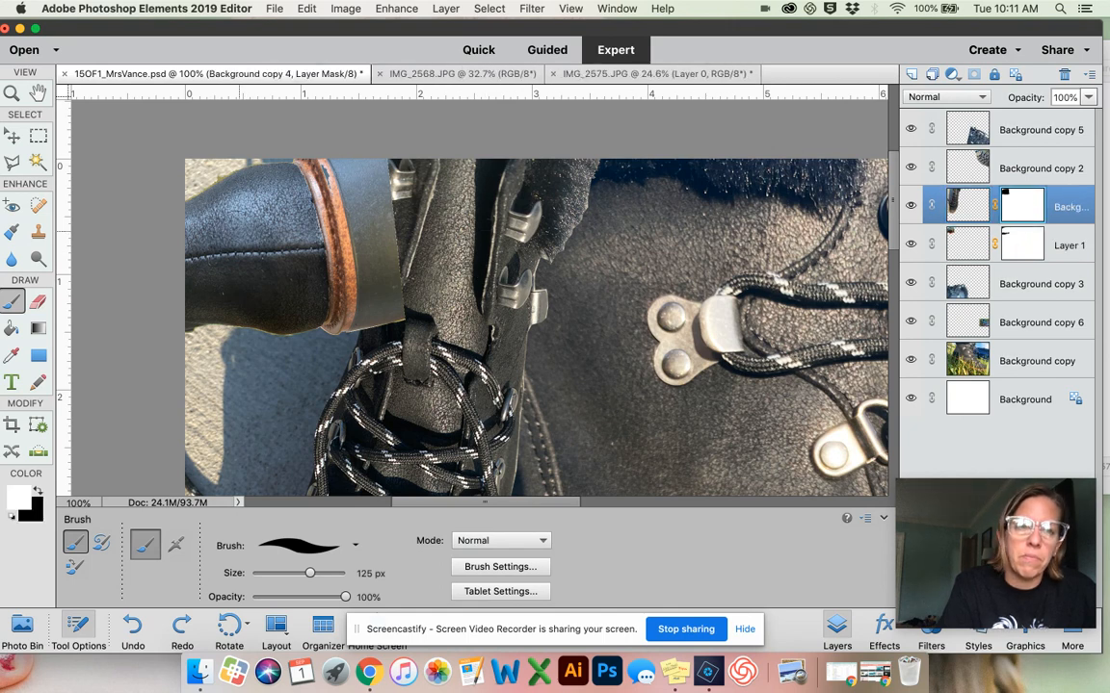
pyautogui.click(36, 492)
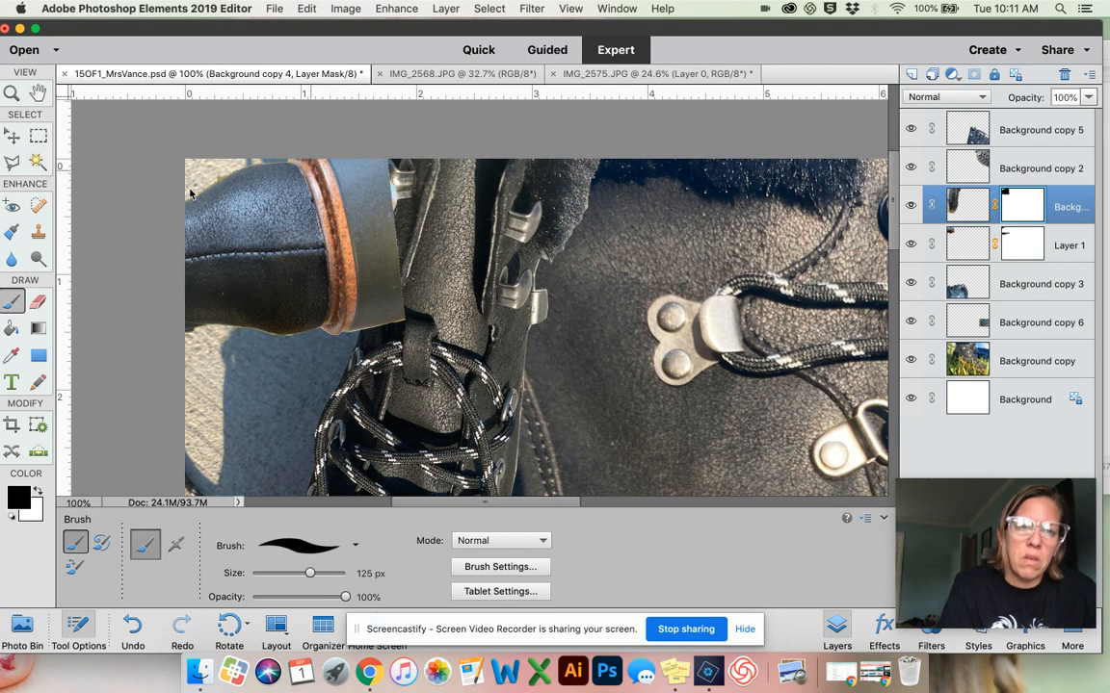
pyautogui.moveTo(389, 274)
pyautogui.mouseDown()
pyautogui.moveTo(405, 173)
pyautogui.moveTo(371, 245)
pyautogui.moveTo(376, 337)
pyautogui.mouseUp()
pyautogui.moveTo(453, 169)
pyautogui.mouseDown()
pyautogui.moveTo(477, 284)
pyautogui.moveTo(414, 385)
pyautogui.mouseUp()
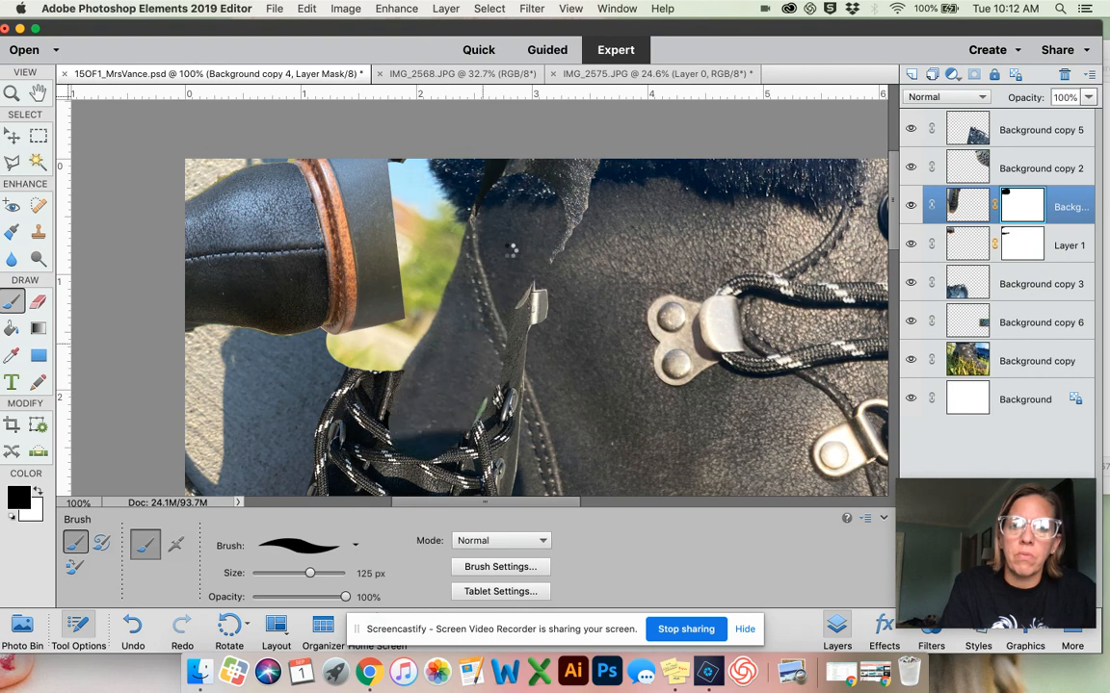
# - Undo the recent black brush strokes on Background copy 4's mask so the laced boot's shaft is restored
pyautogui.press('super+z')
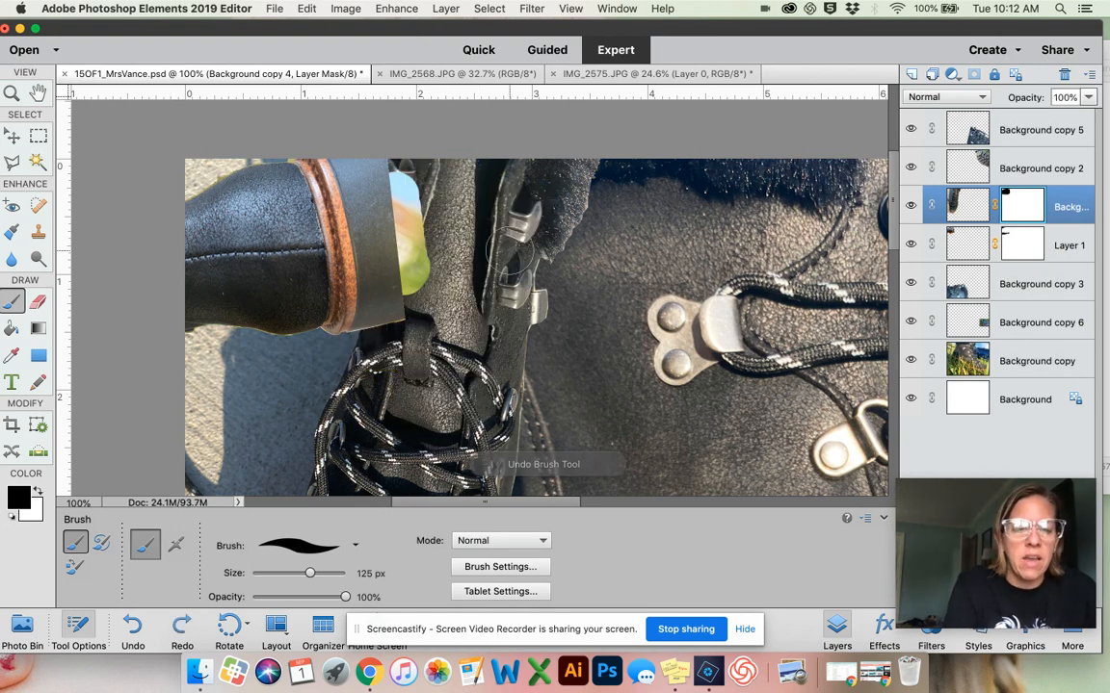
pyautogui.press('super+z')
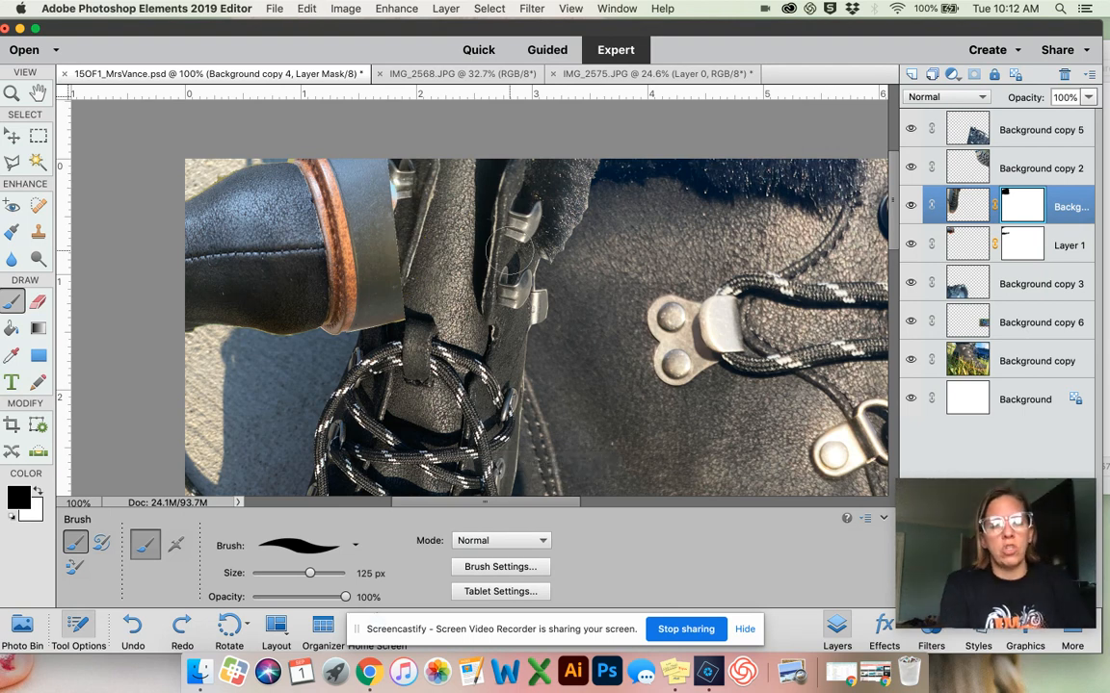
pyautogui.press('z')
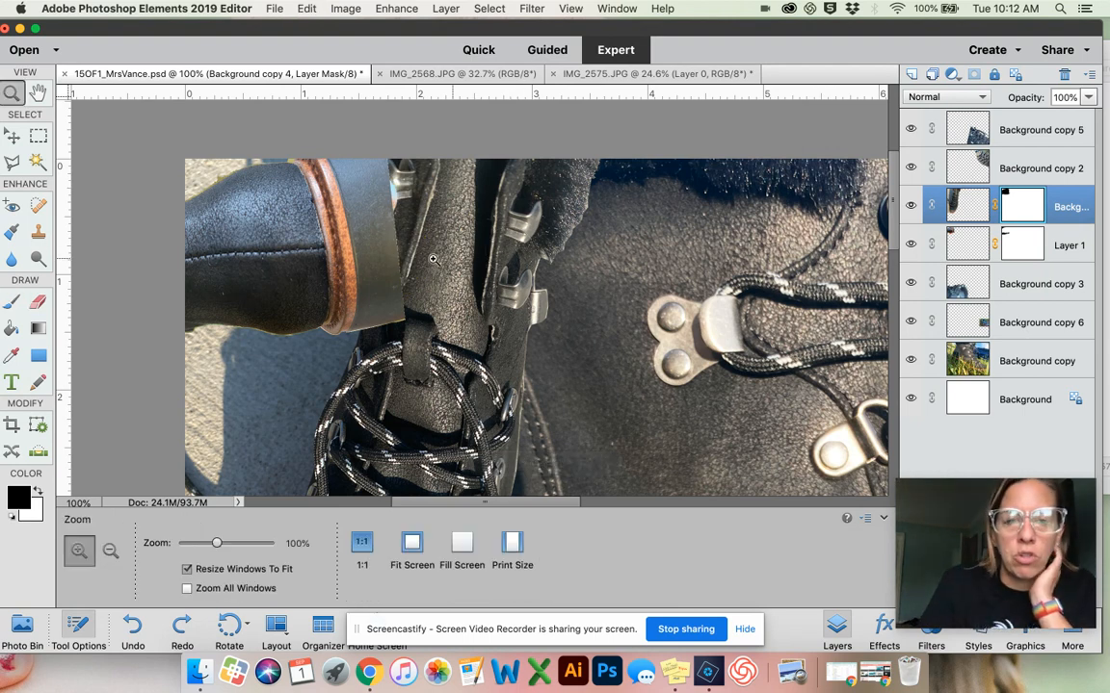
pyautogui.press('super+z')
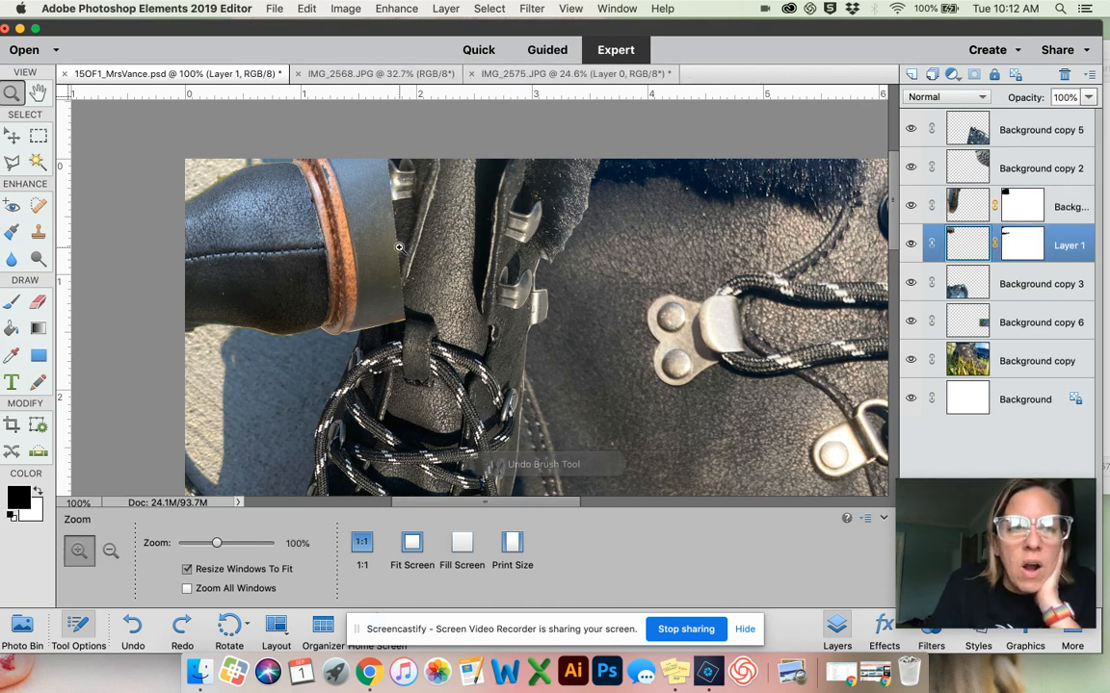
# - Clone the laced boot from Background copy 4 onto a new layer with the 600 px Clone Stamp, over the middle leather boot
pyautogui.press('super+minus')
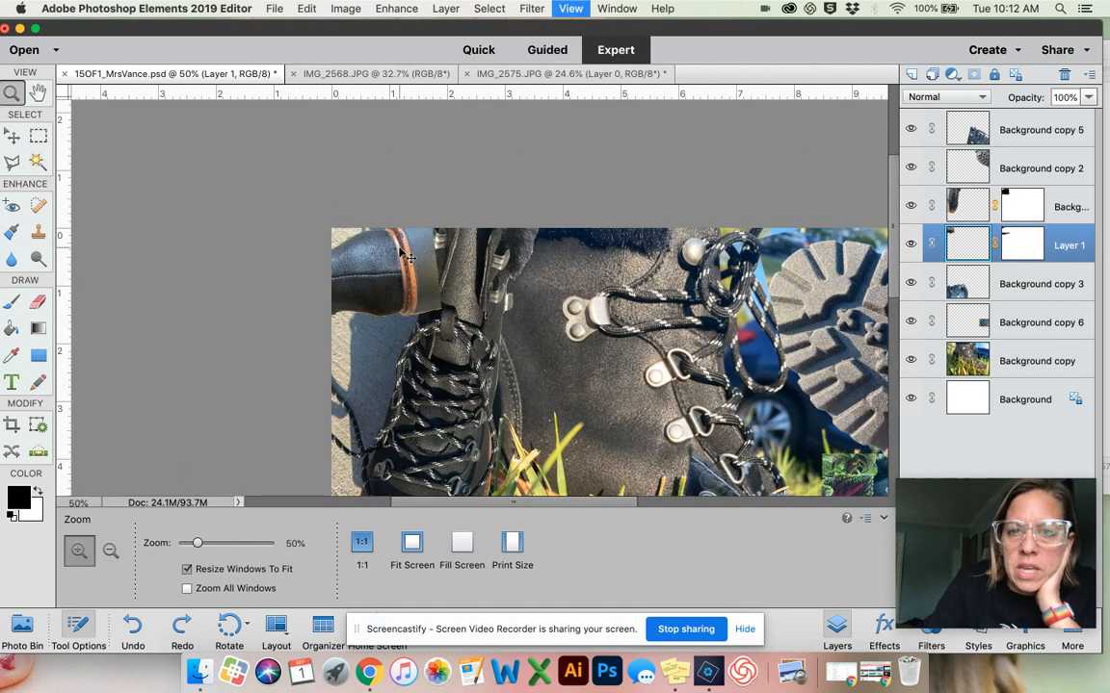
pyautogui.press('super+minus')
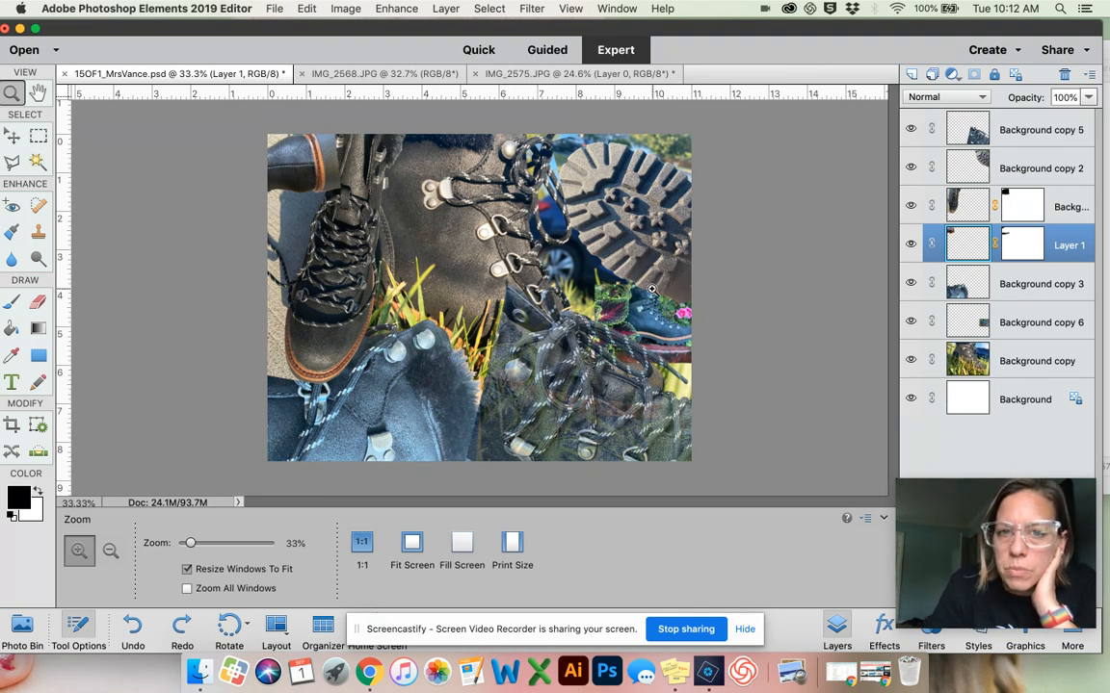
pyautogui.click(939, 213)
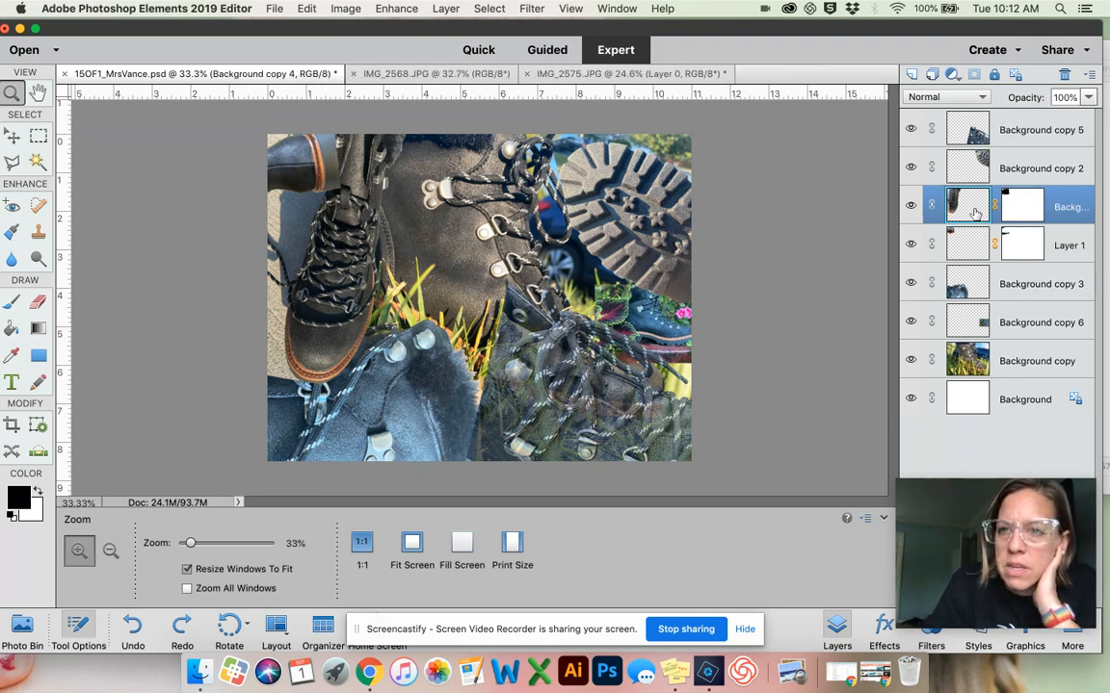
pyautogui.click(38, 233)
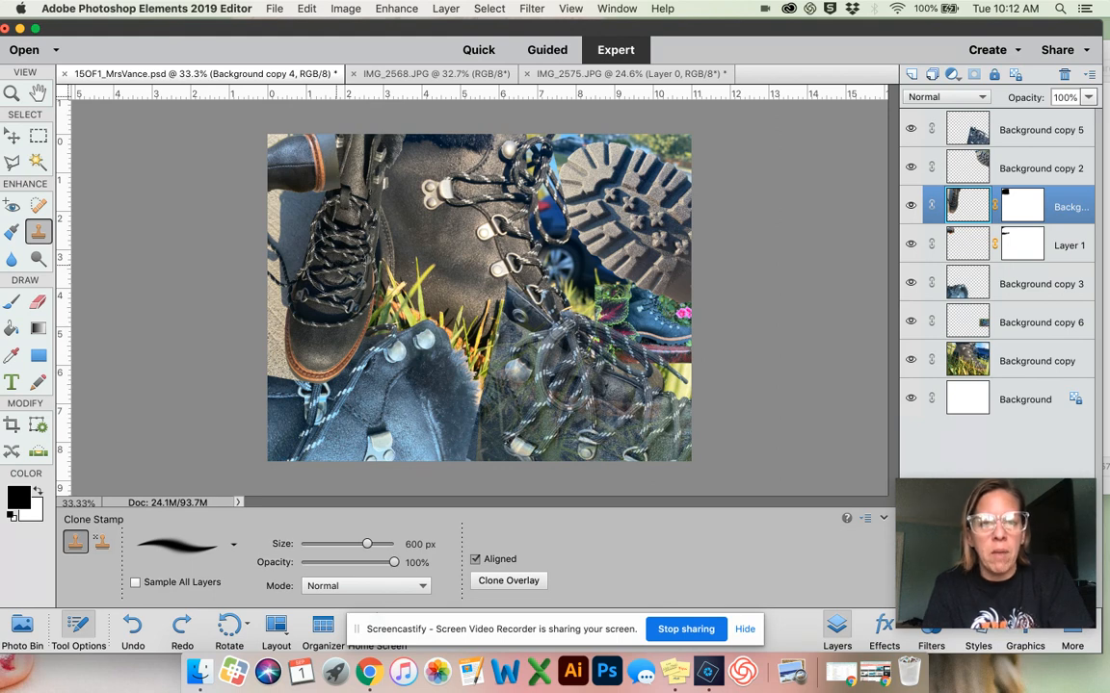
pyautogui.click(912, 76)
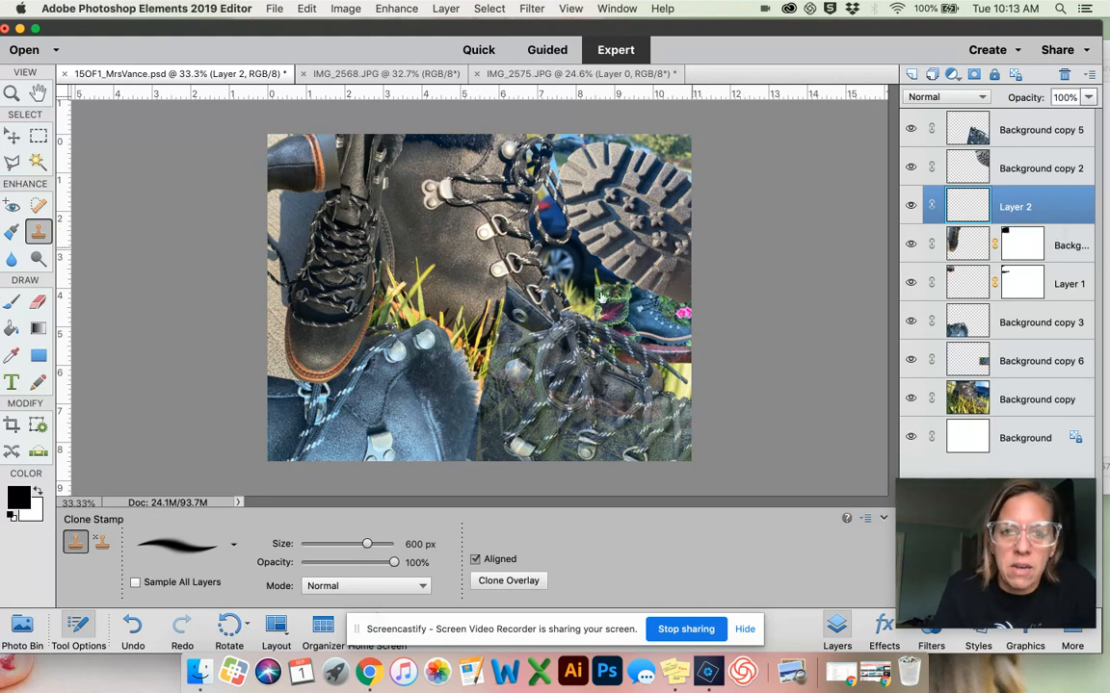
pyautogui.moveTo(459, 241)
pyautogui.mouseDown()
pyautogui.moveTo(462, 217)
pyautogui.moveTo(452, 269)
pyautogui.moveTo(473, 313)
pyautogui.moveTo(438, 304)
pyautogui.moveTo(429, 317)
pyautogui.moveTo(458, 178)
pyautogui.moveTo(489, 245)
pyautogui.moveTo(453, 164)
pyautogui.moveTo(476, 145)
pyautogui.moveTo(520, 144)
pyautogui.moveTo(506, 145)
pyautogui.moveTo(536, 214)
pyautogui.moveTo(551, 209)
pyautogui.mouseUp()
pyautogui.moveTo(501, 298)
pyautogui.mouseDown()
pyautogui.moveTo(421, 321)
pyautogui.moveTo(461, 360)
pyautogui.moveTo(402, 252)
pyautogui.moveTo(445, 180)
pyautogui.moveTo(446, 145)
pyautogui.moveTo(546, 130)
pyautogui.mouseUp()
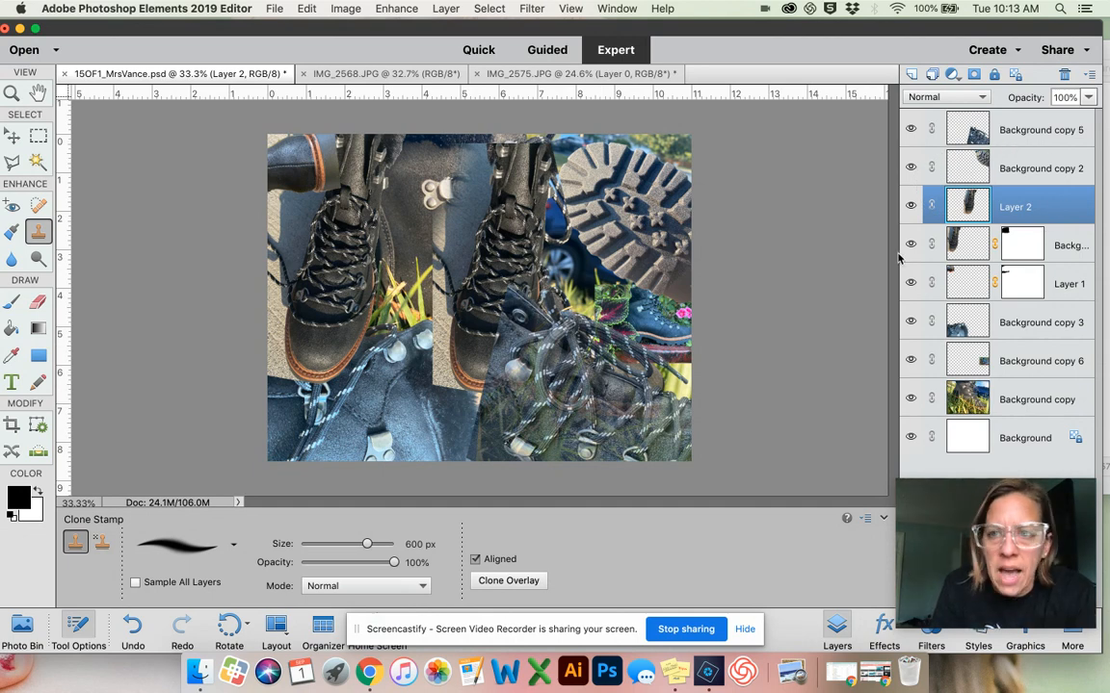
# - Place Layer 2 directly below Background copy 4 and move its cloned boot close beside the original laced boot
pyautogui.moveTo(1009, 204); pyautogui.dragTo(1002, 127)
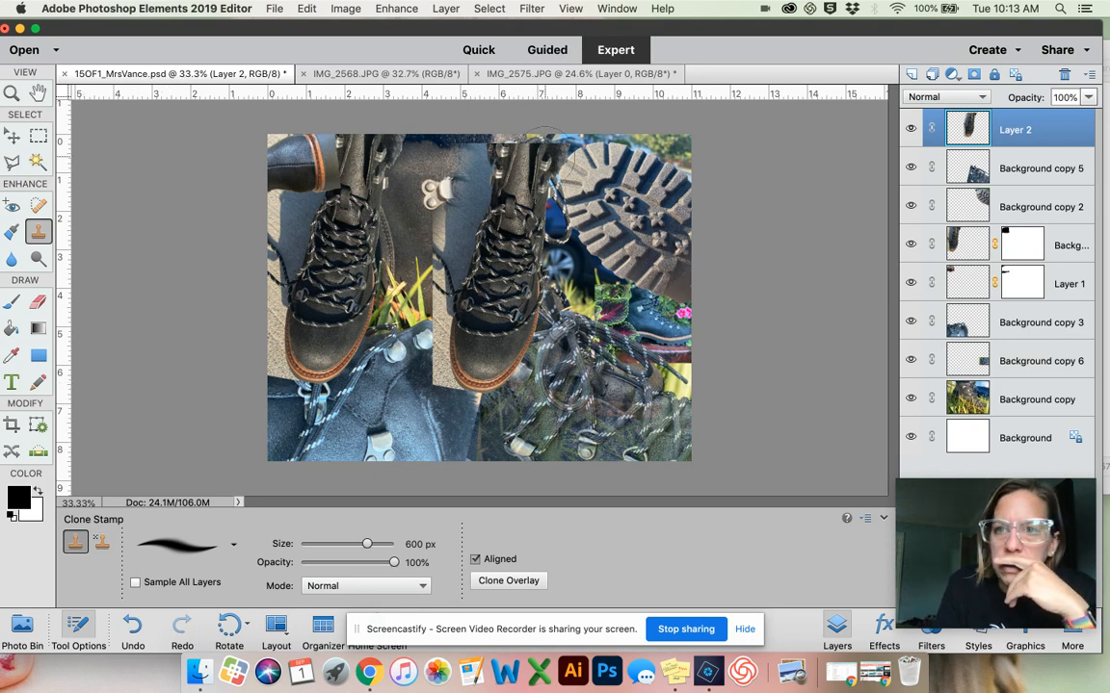
pyautogui.moveTo(1006, 144); pyautogui.dragTo(1008, 250)
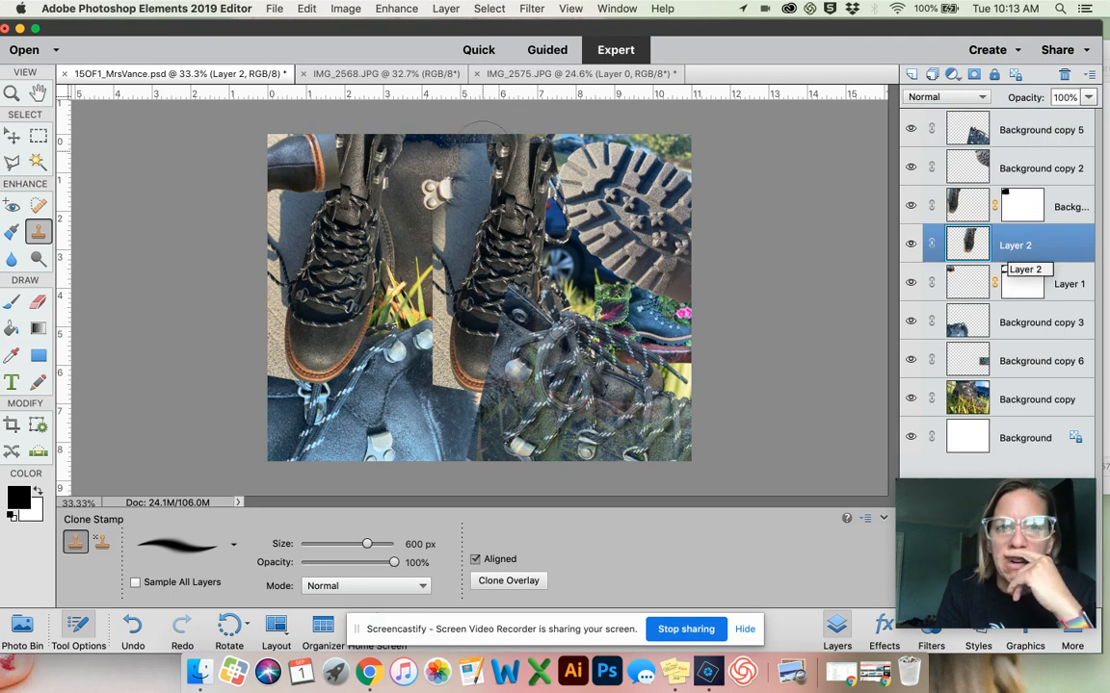
pyautogui.click(13, 133)
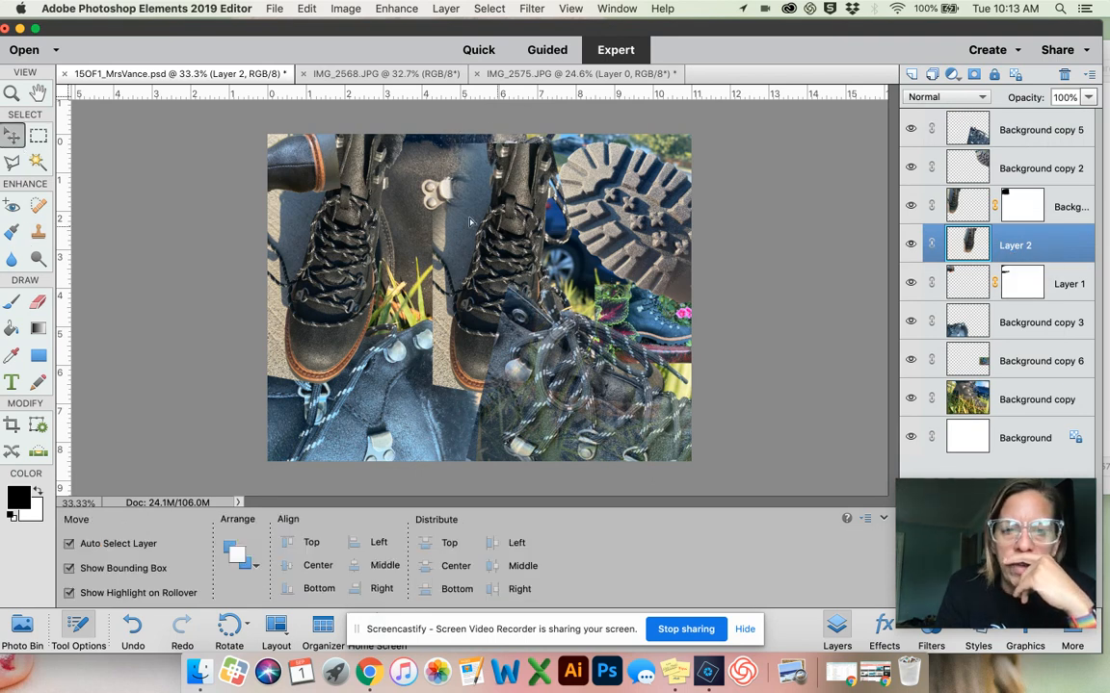
pyautogui.moveTo(506, 214); pyautogui.dragTo(415, 214)
pyautogui.moveTo(438, 380); pyautogui.dragTo(415, 380)
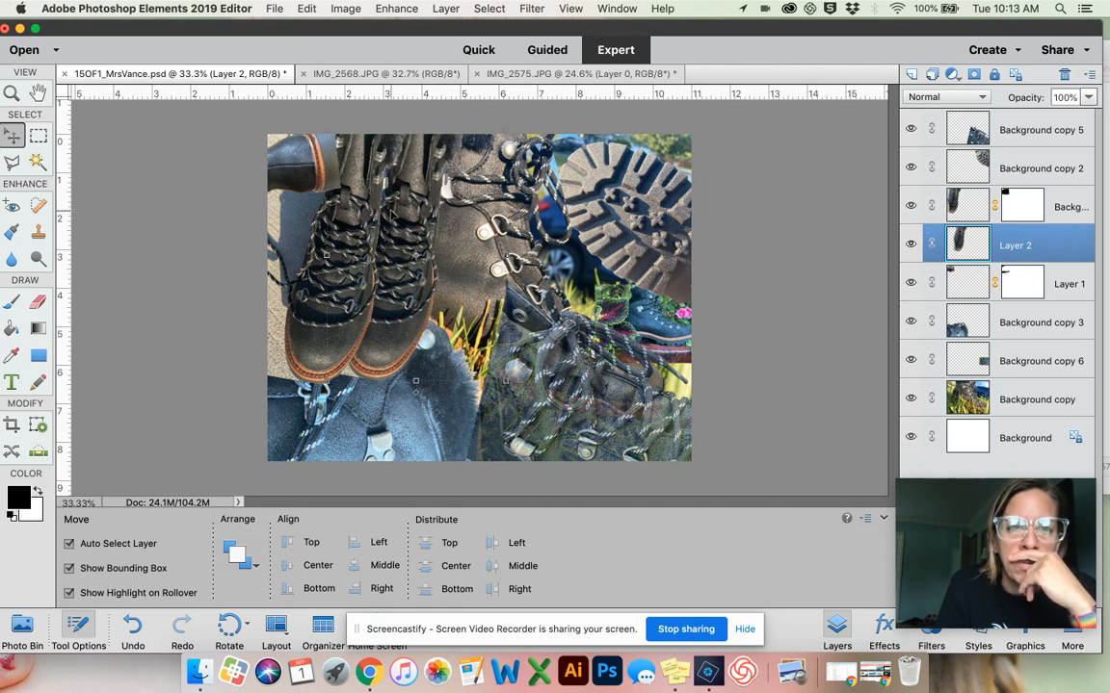
pyautogui.moveTo(391, 213); pyautogui.dragTo(389, 204)
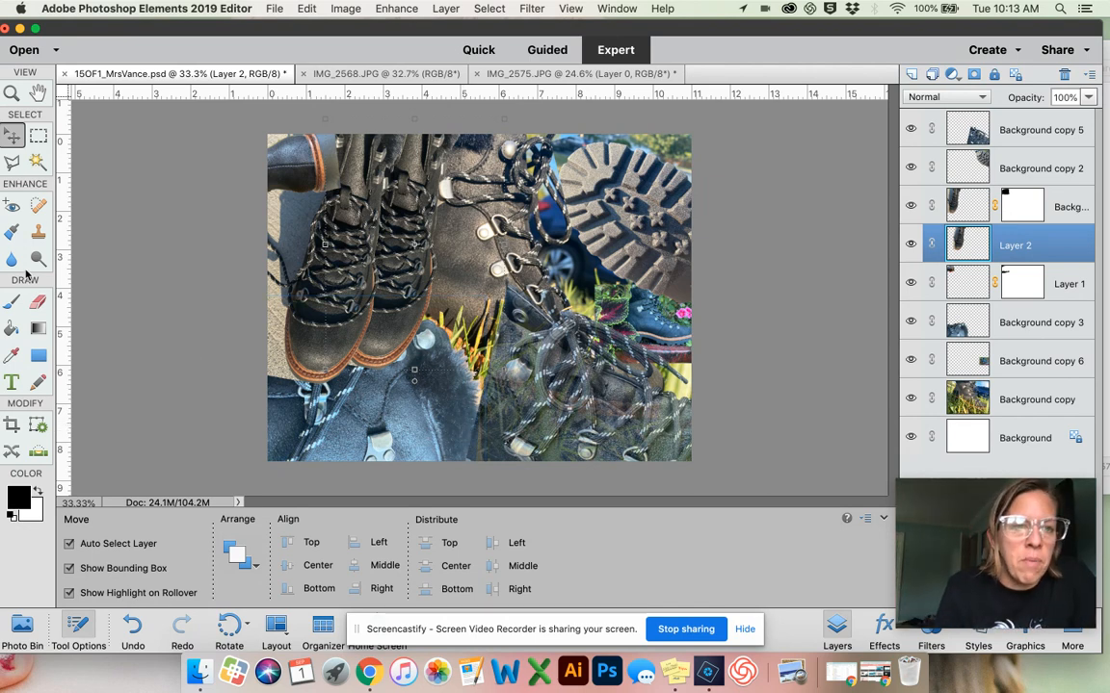
# - Clone the boot sole from Background copy 2 onto a new layer with the 600 px Clone Stamp, and put that layer on top of the stack
pyautogui.click(38, 232)
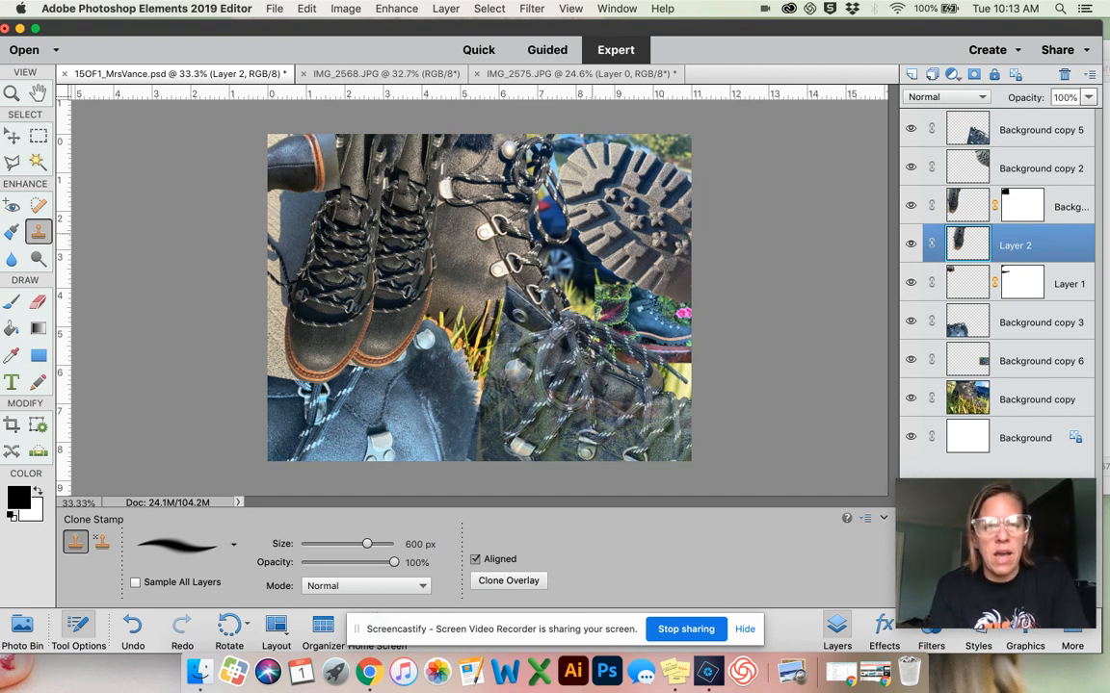
pyautogui.click(1010, 181)
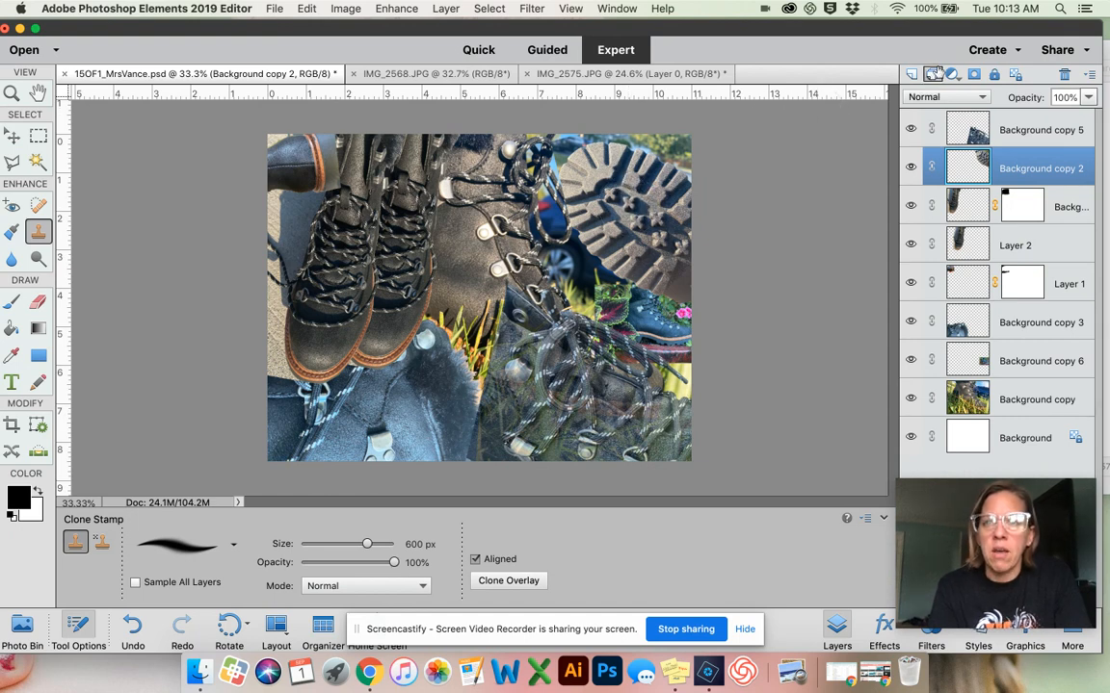
pyautogui.click(912, 75)
pyautogui.moveTo(486, 279)
pyautogui.mouseDown()
pyautogui.moveTo(491, 270)
pyautogui.moveTo(521, 298)
pyautogui.moveTo(501, 255)
pyautogui.moveTo(520, 304)
pyautogui.moveTo(577, 339)
pyautogui.moveTo(491, 241)
pyautogui.moveTo(525, 289)
pyautogui.moveTo(481, 251)
pyautogui.moveTo(462, 284)
pyautogui.mouseUp()
pyautogui.moveTo(498, 347)
pyautogui.mouseDown()
pyautogui.moveTo(496, 288)
pyautogui.moveTo(520, 250)
pyautogui.moveTo(554, 280)
pyautogui.moveTo(521, 237)
pyautogui.mouseUp()
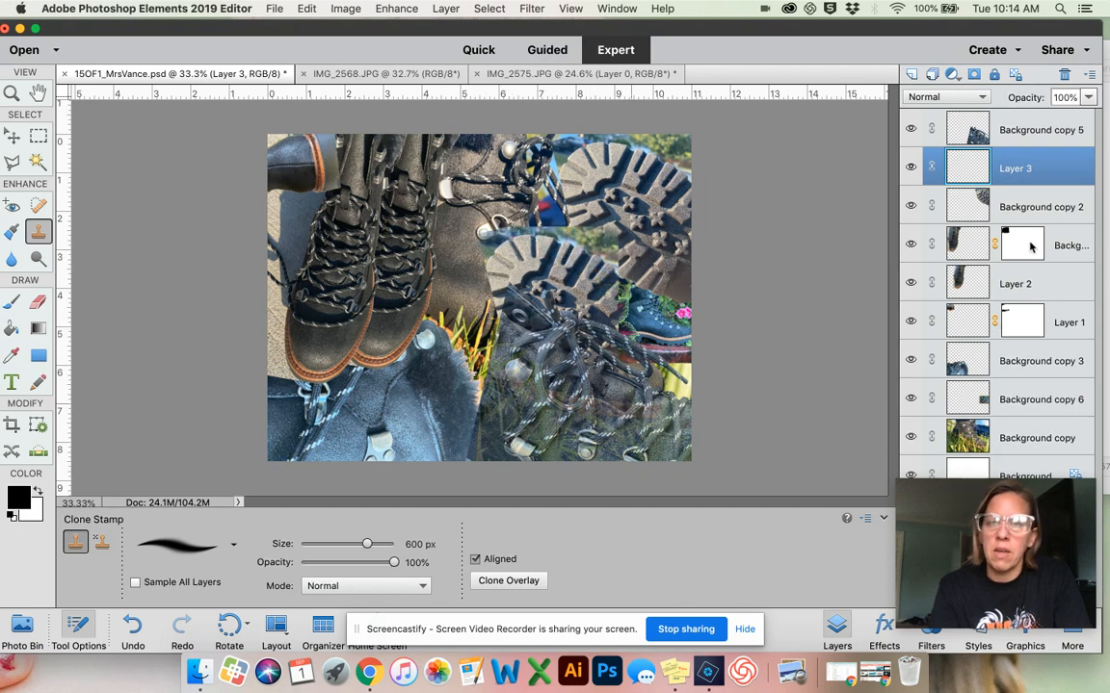
pyautogui.moveTo(1013, 166); pyautogui.dragTo(1015, 128)
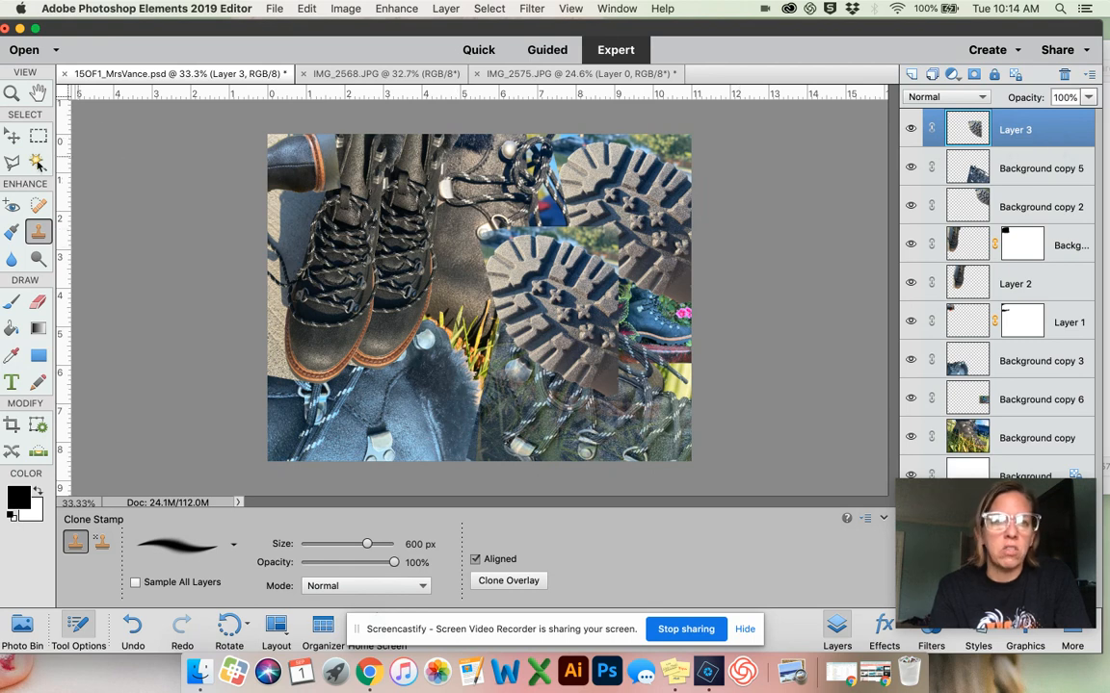
# - Rotate the cloned sole on Layer 3 by about -75 degrees and position it just beneath the original sole
pyautogui.click(11, 140)
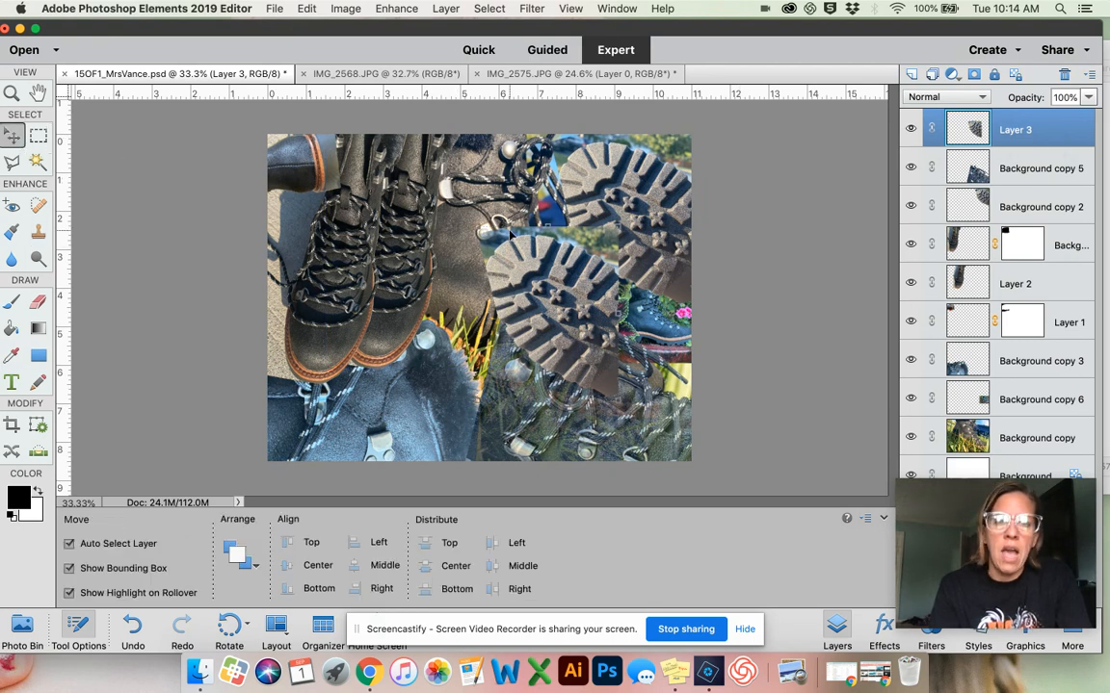
pyautogui.moveTo(631, 228); pyautogui.dragTo(568, 244)
pyautogui.moveTo(578, 338); pyautogui.dragTo(621, 314)
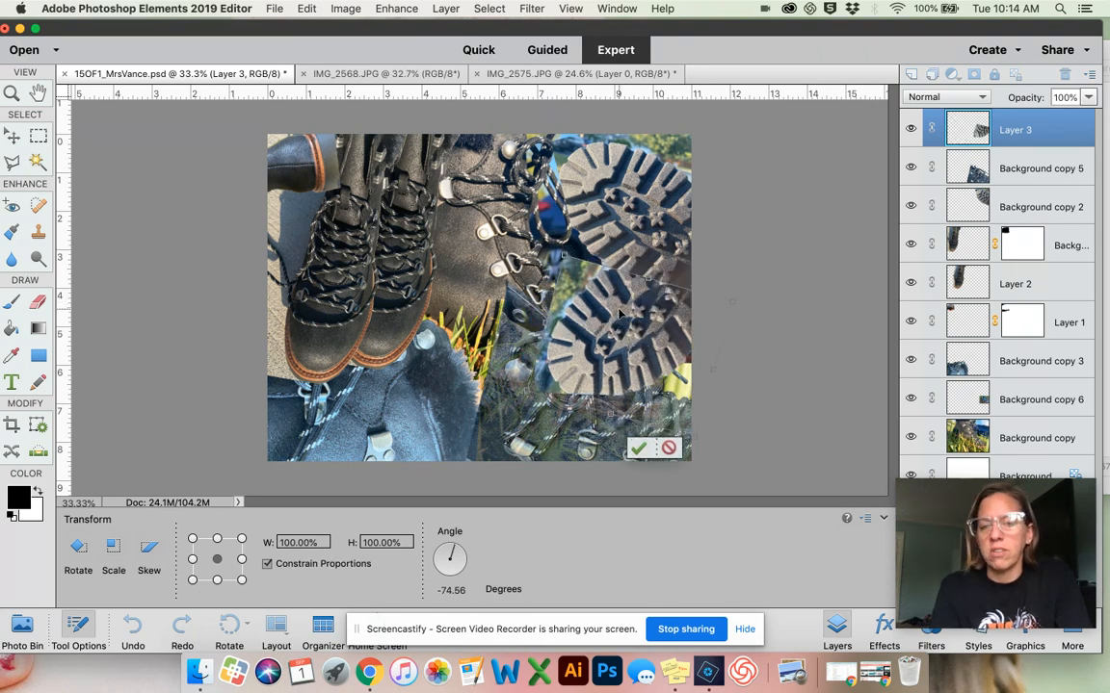
pyautogui.press('Return')
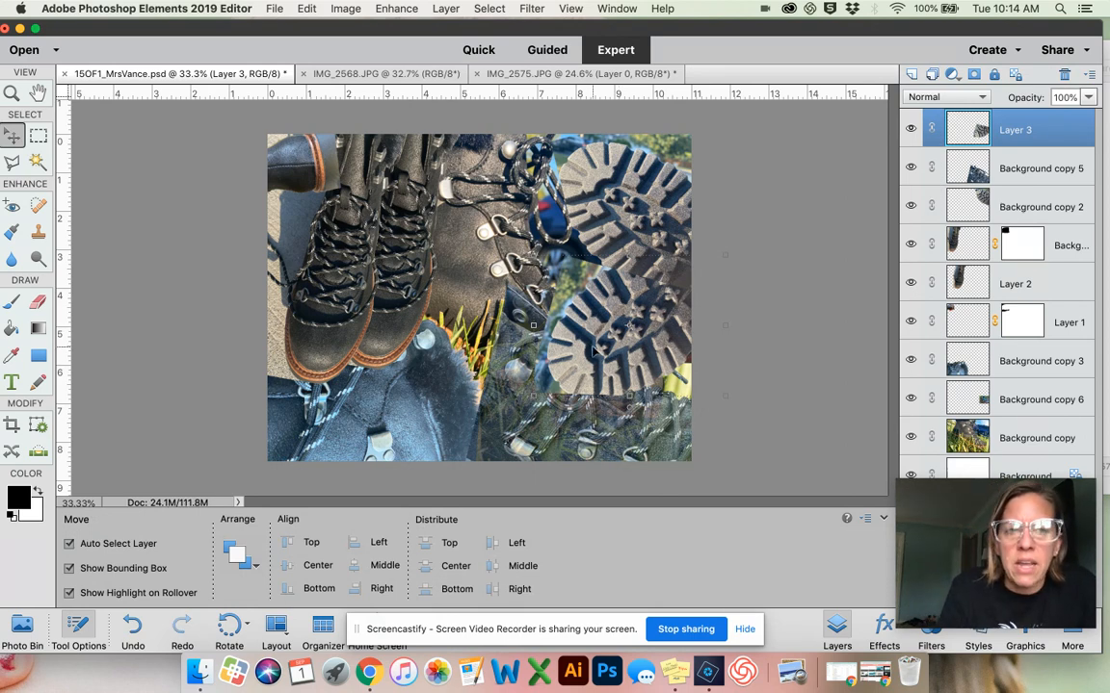
# - Try flipping Layer 3's cloned sole horizontally, and undo the flip
pyautogui.click(332, 8)
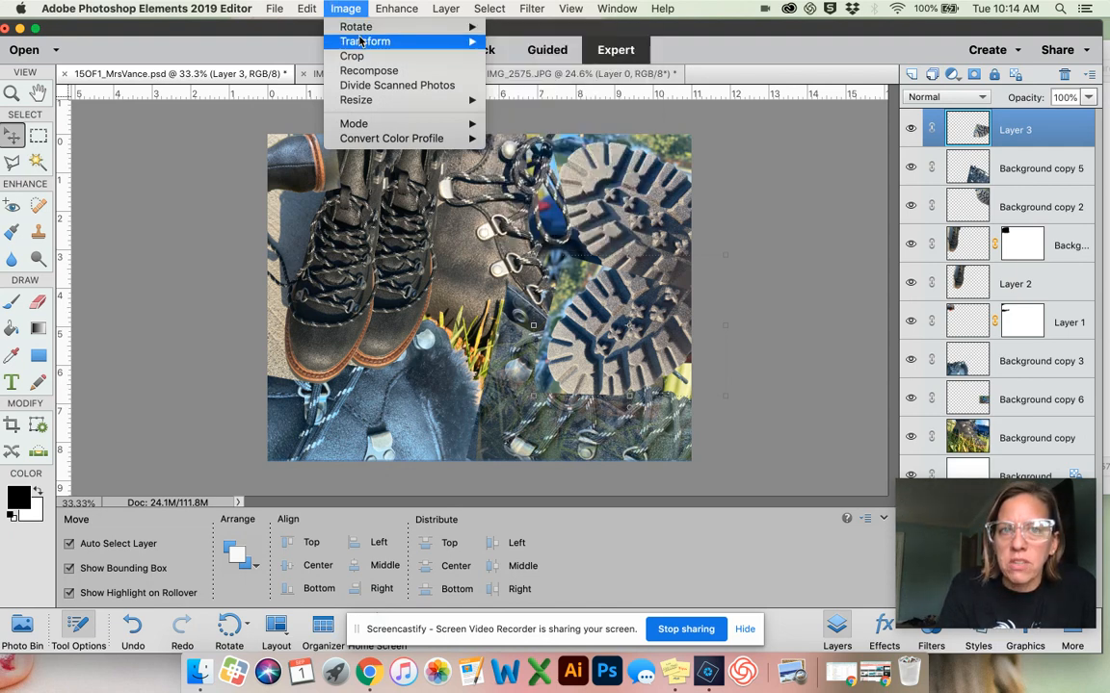
pyautogui.moveTo(361, 41)
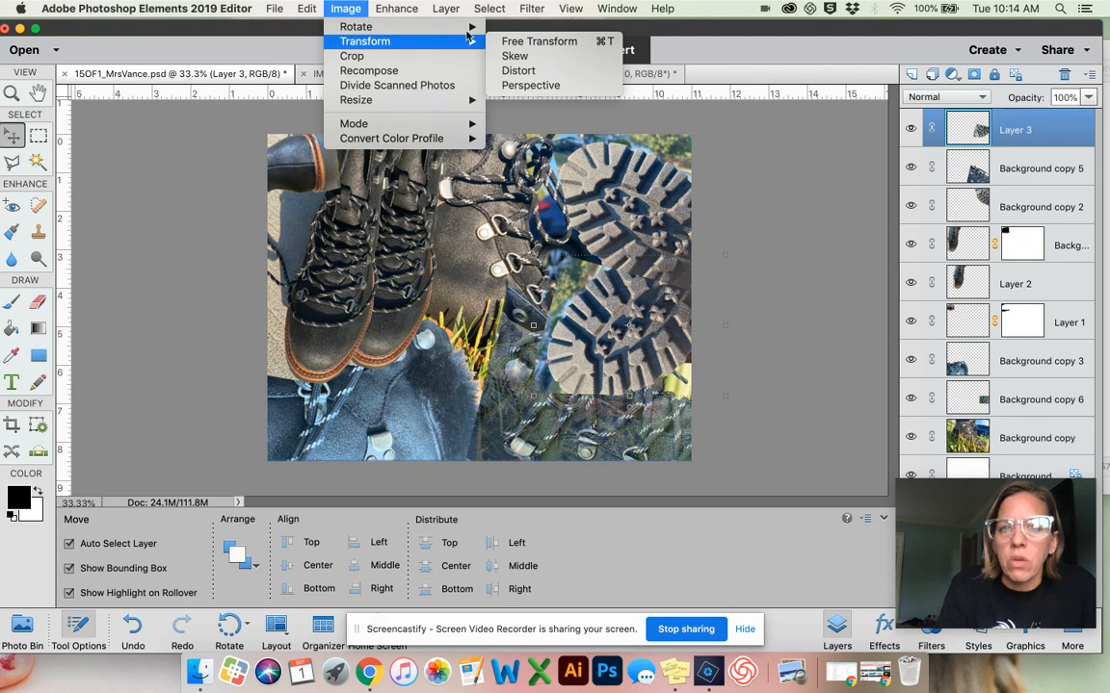
pyautogui.moveTo(469, 29)
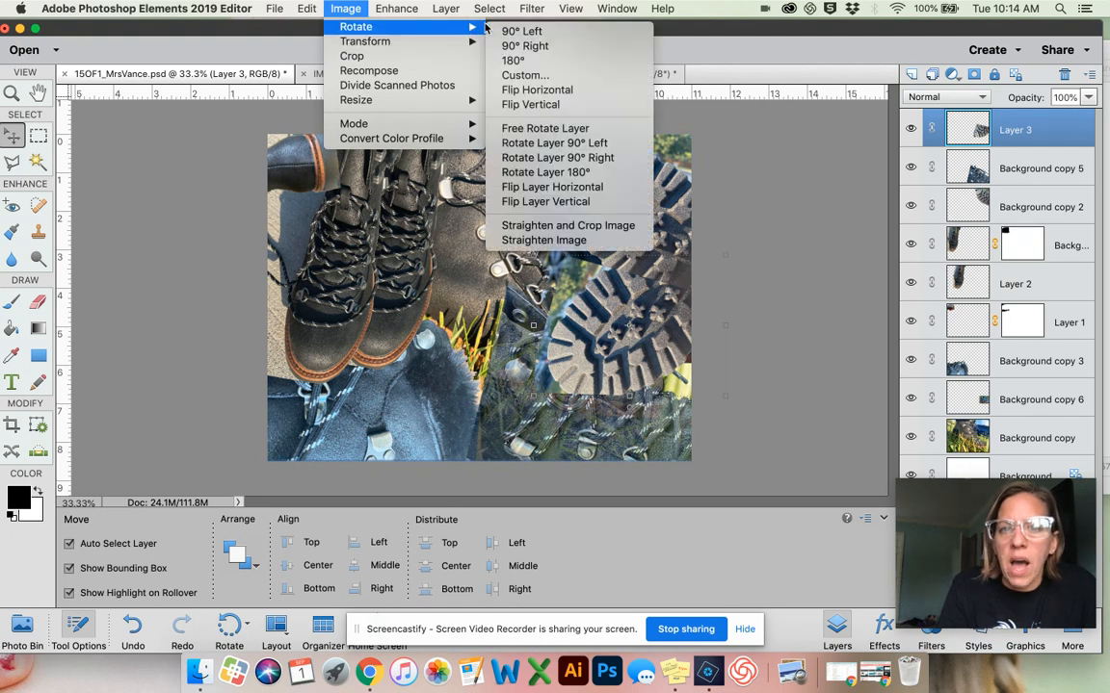
pyautogui.click(573, 190)
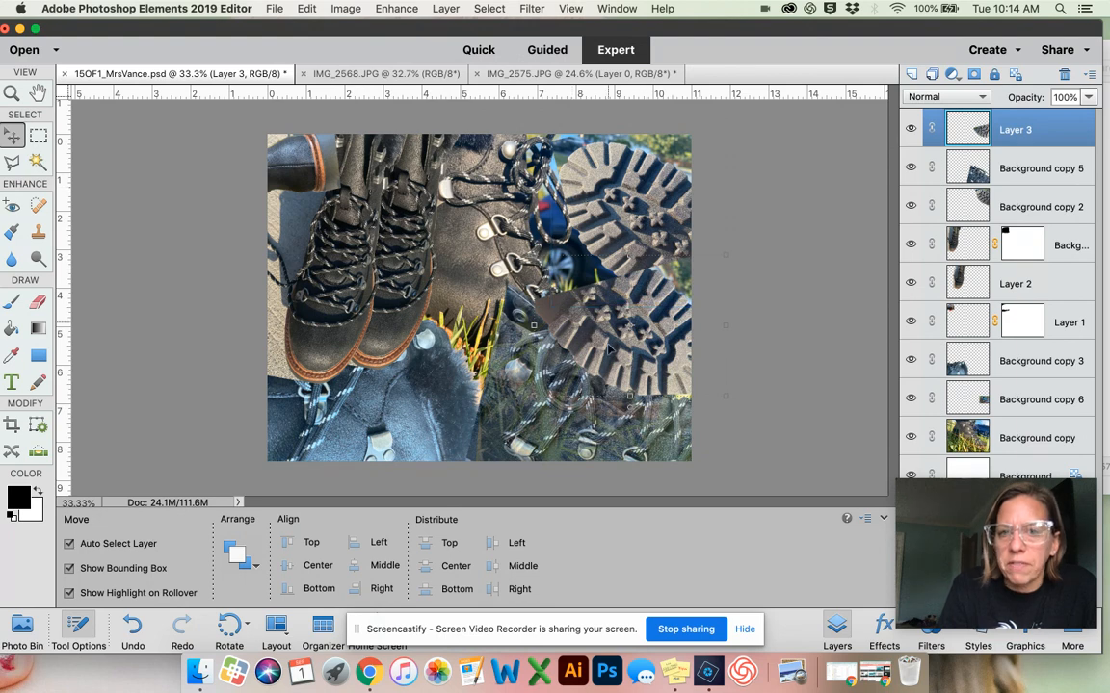
pyautogui.press('super+z')
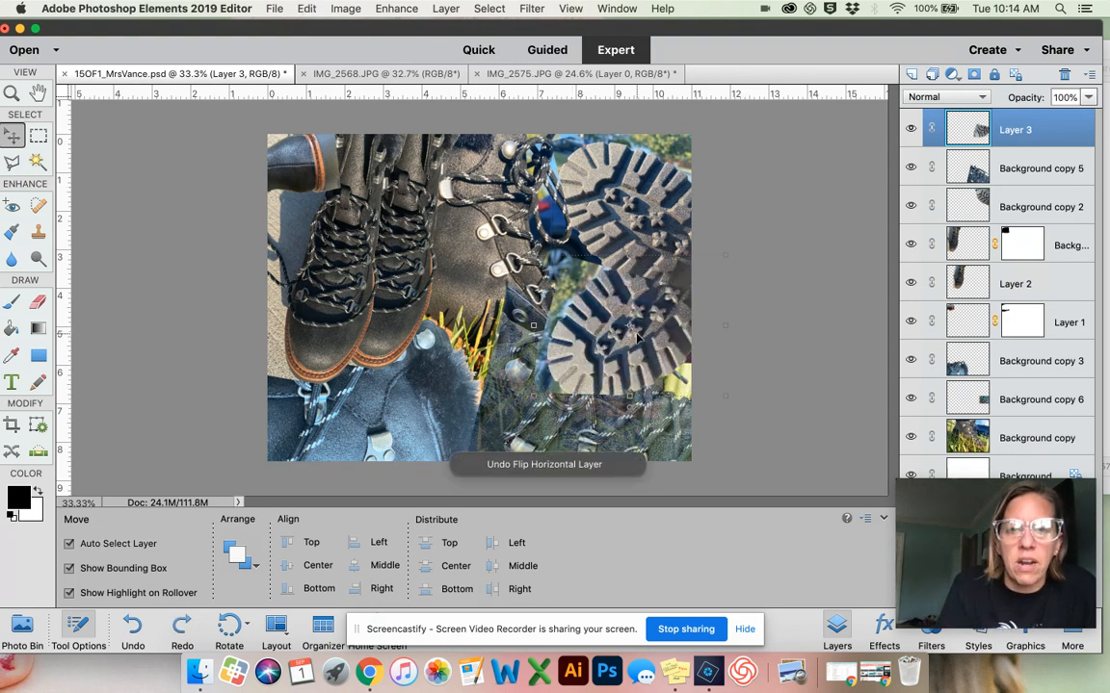
# - Try flipping the whole image vertically, and undo the flip
pyautogui.click(345, 8)
pyautogui.moveTo(386, 7)
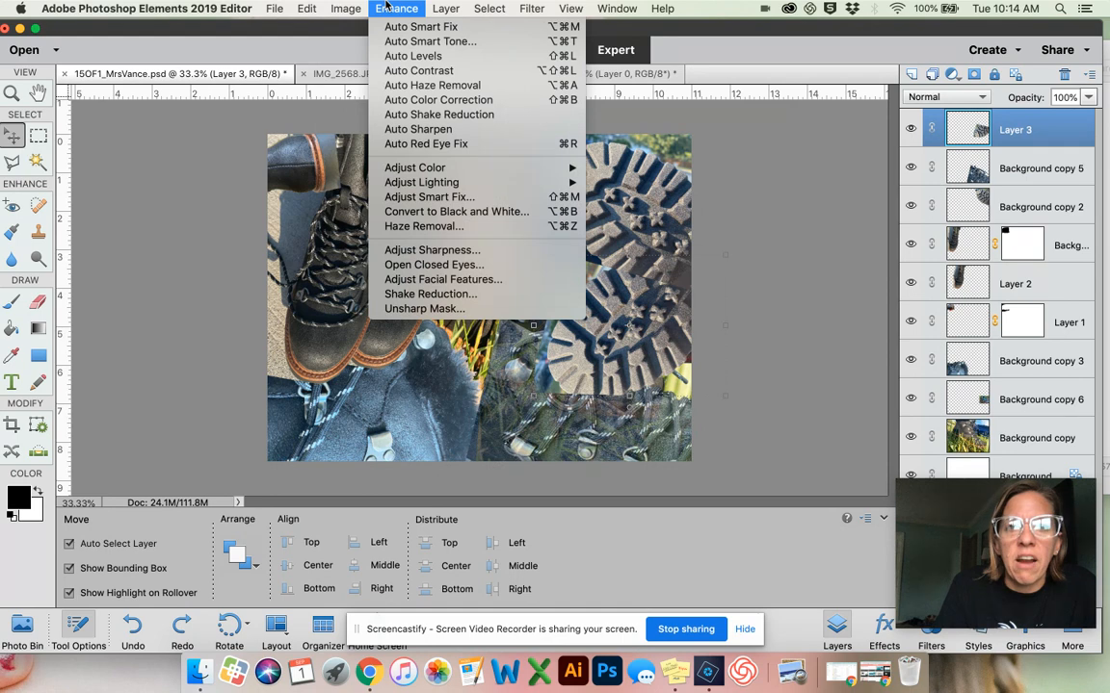
pyautogui.moveTo(344, 7)
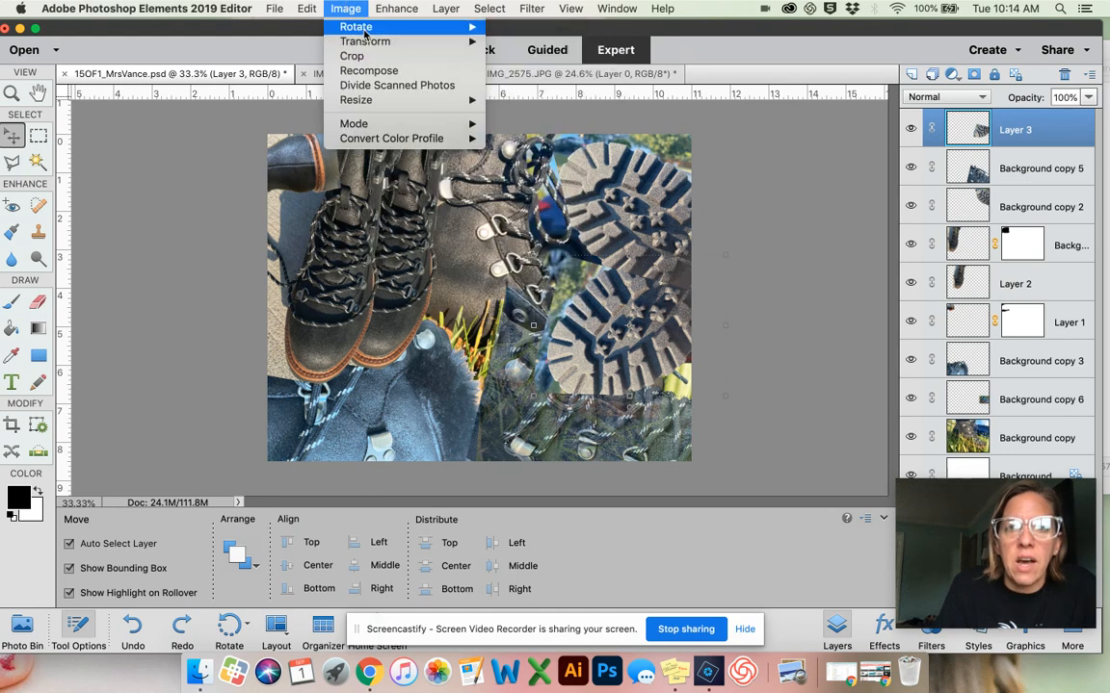
pyautogui.moveTo(453, 27)
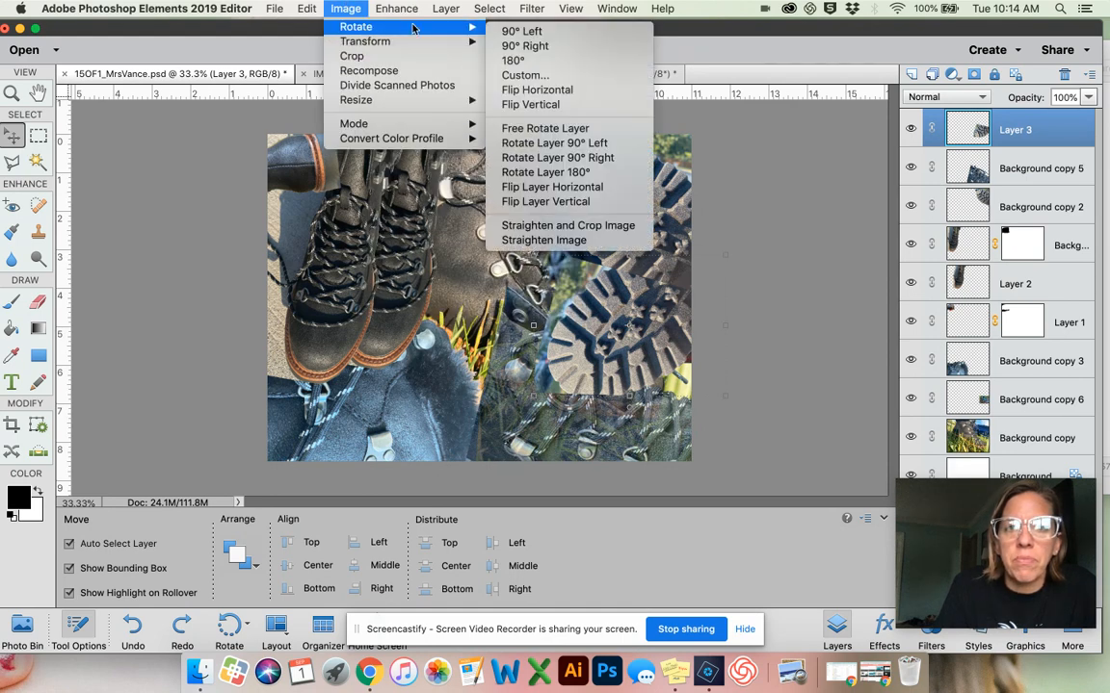
pyautogui.click(565, 104)
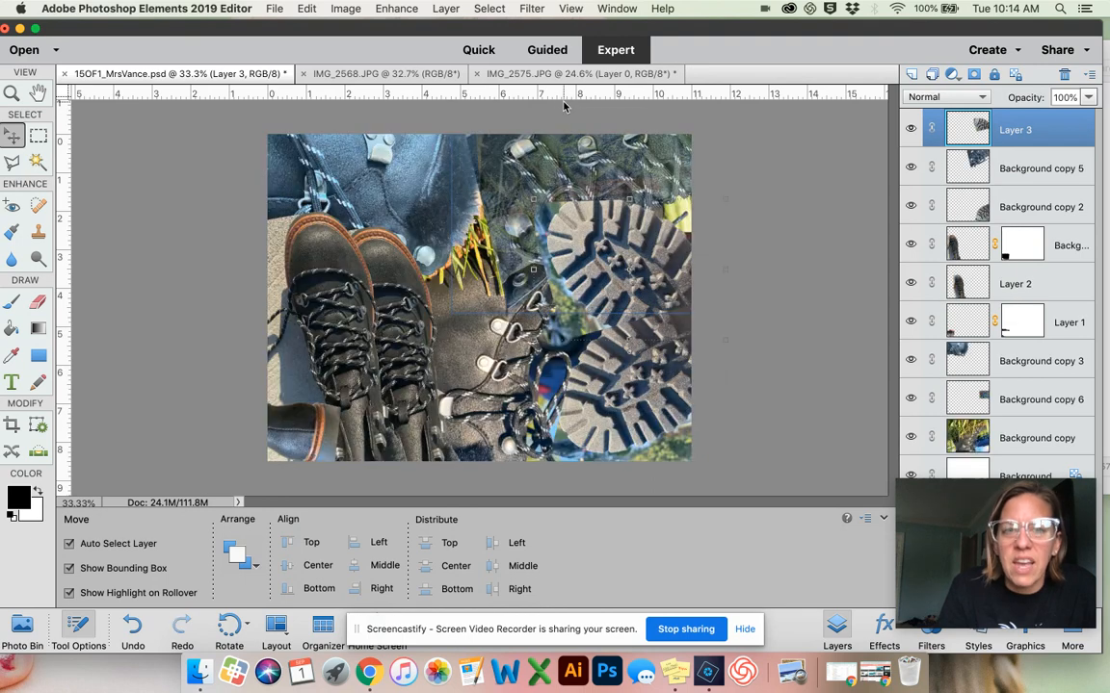
pyautogui.press('super+z')
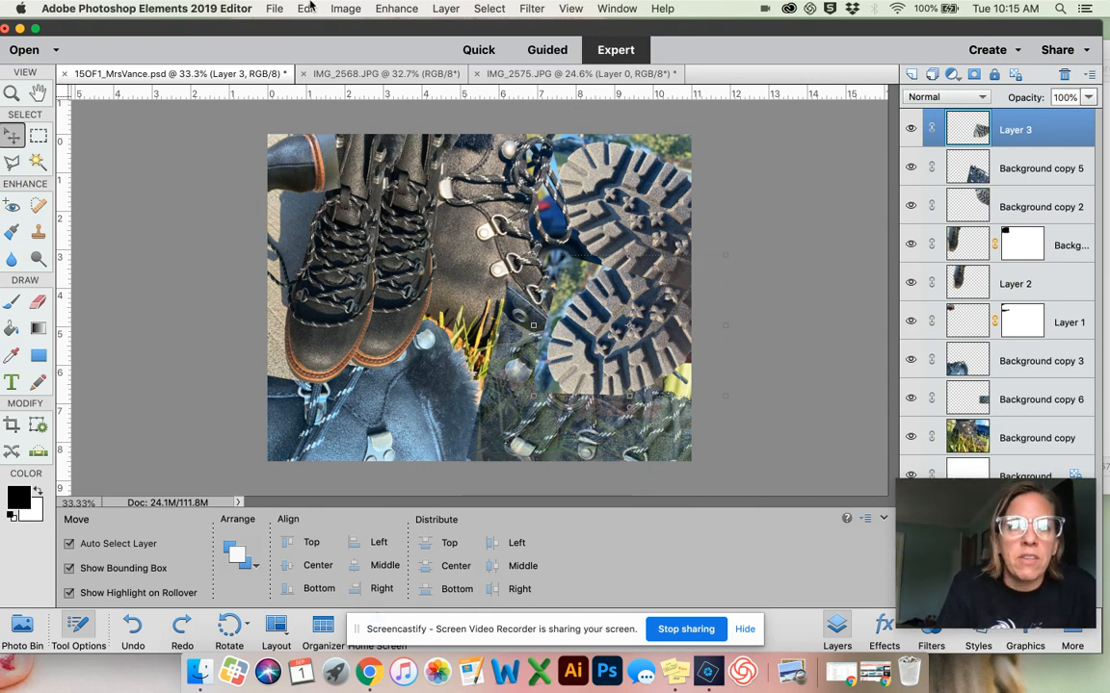
# - Try squashing Layer 3's cloned sole to about 62% height and rotating it about 19 degrees, and undo the transform
pyautogui.click(344, 8)
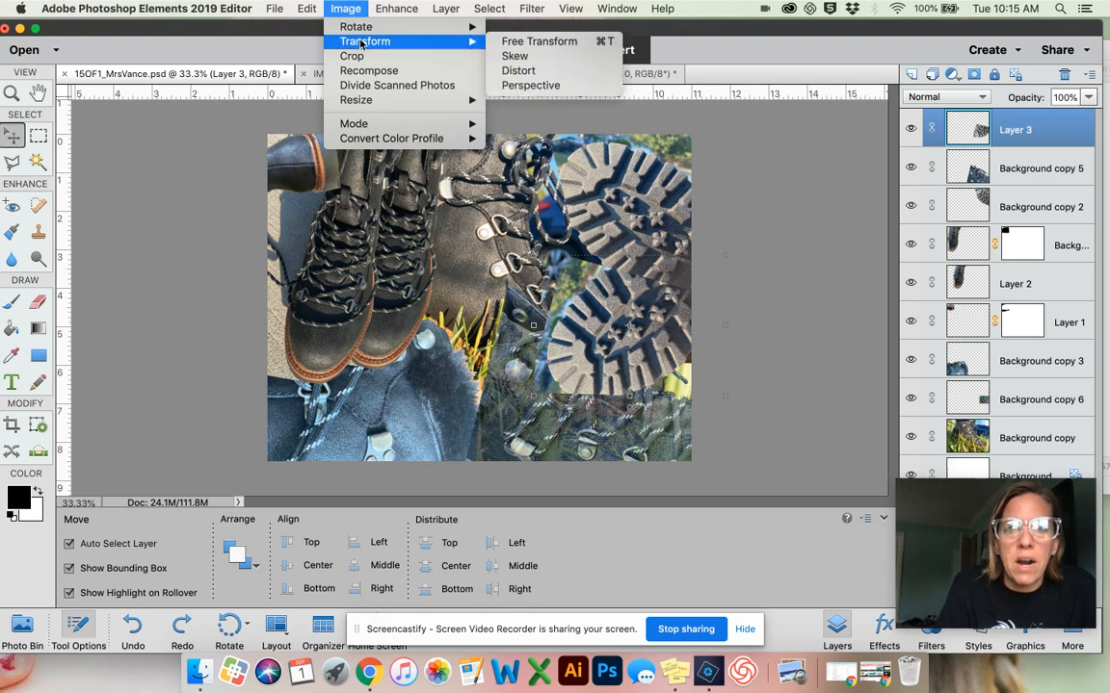
pyautogui.click(533, 77)
pyautogui.moveTo(481, 352); pyautogui.dragTo(517, 316)
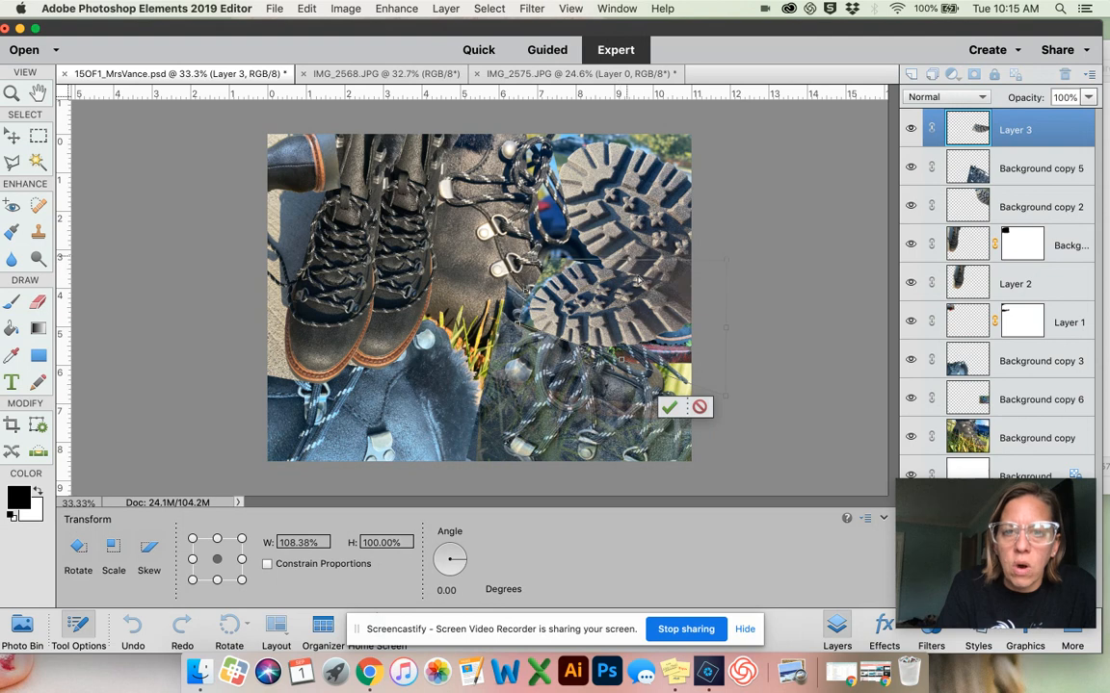
pyautogui.moveTo(626, 260); pyautogui.dragTo(587, 253)
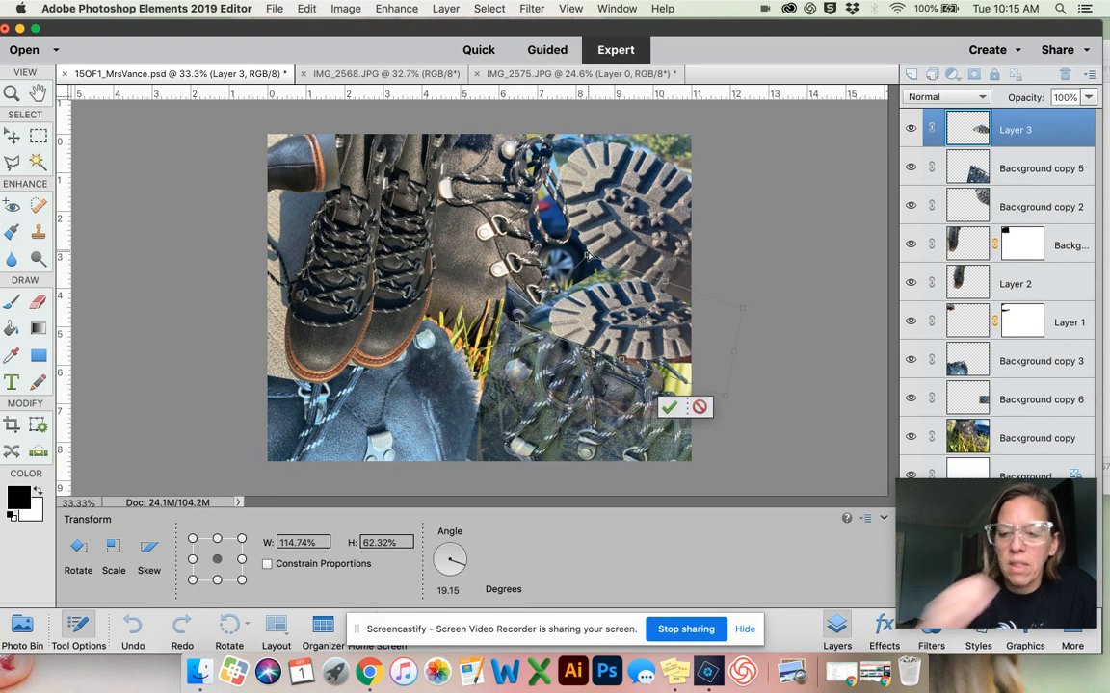
pyautogui.press('Return')
pyautogui.press('super+z')
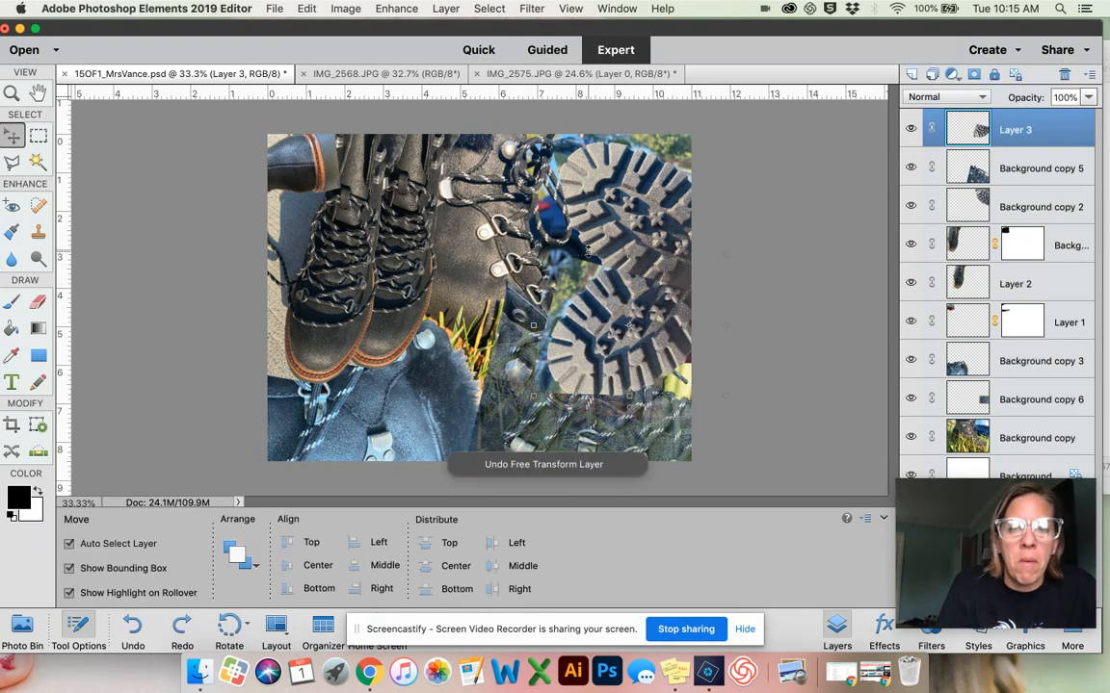
# - Try flipping Layer 3 vertically, and undo the flip
pyautogui.click(396, 9)
pyautogui.moveTo(344, 9)
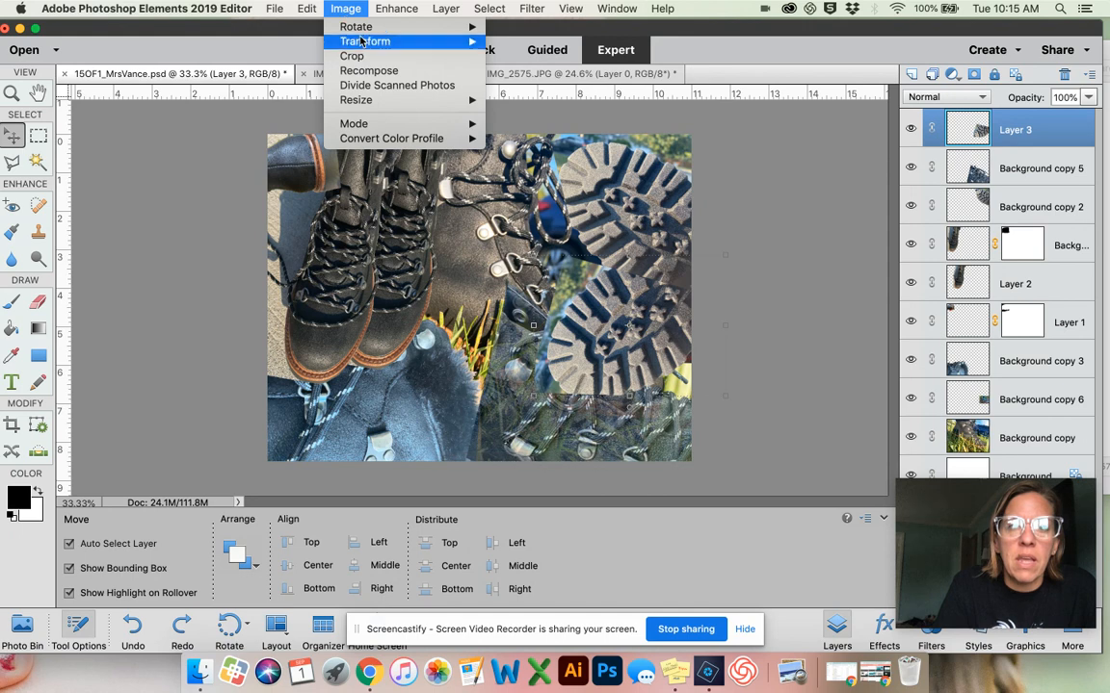
pyautogui.moveTo(362, 30)
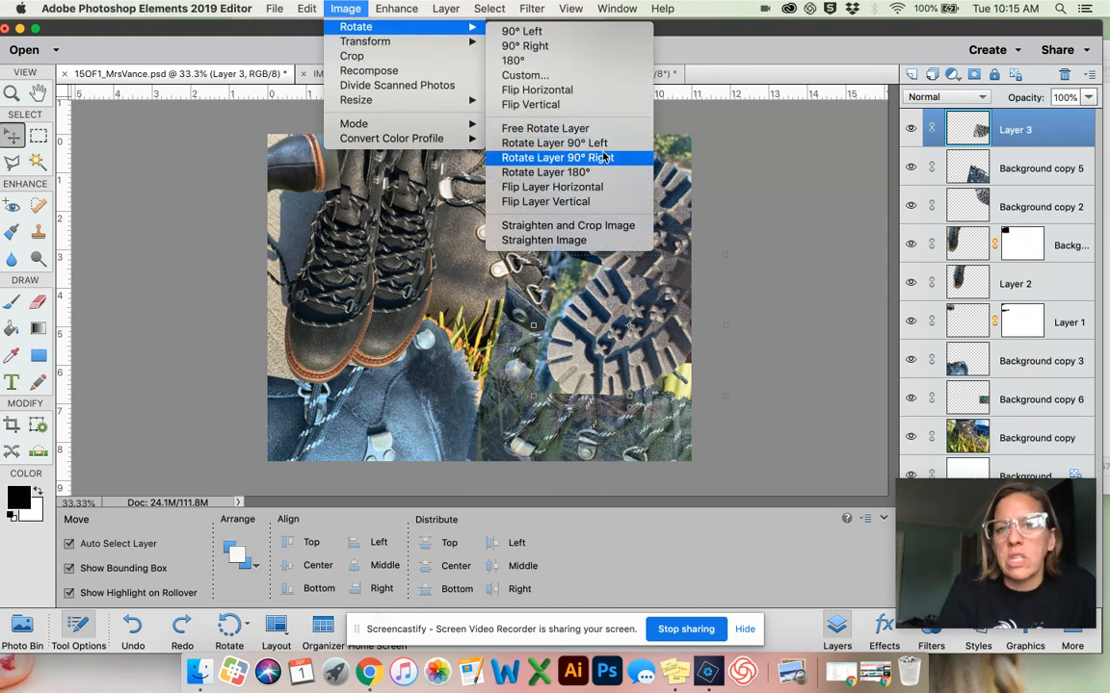
pyautogui.click(584, 202)
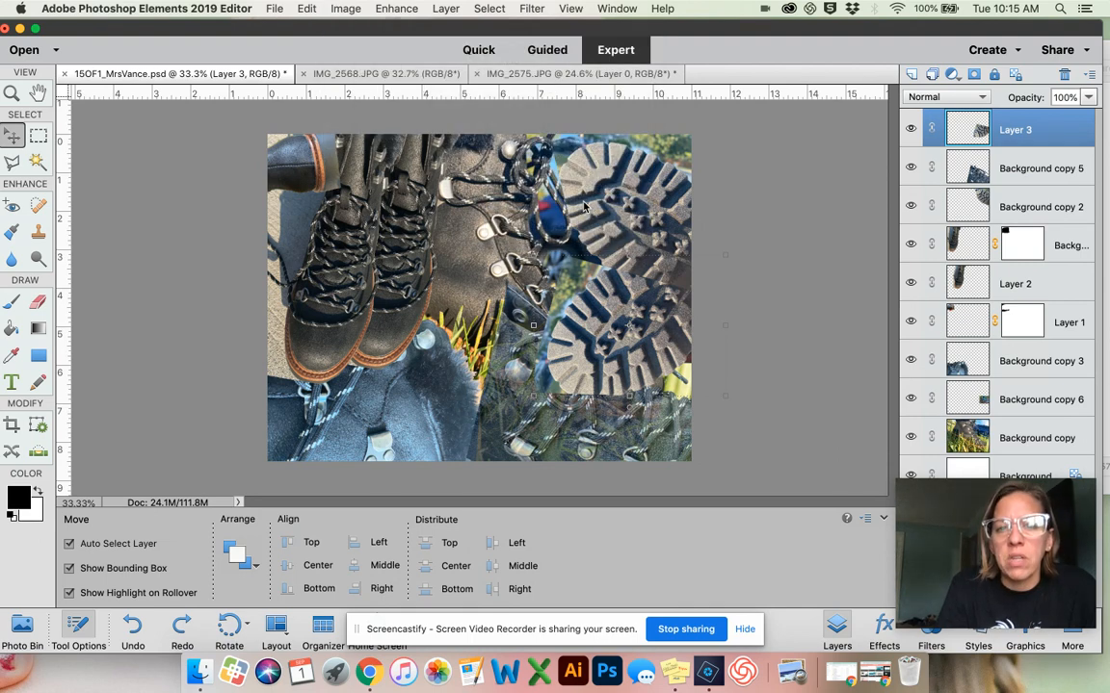
pyautogui.press('z')
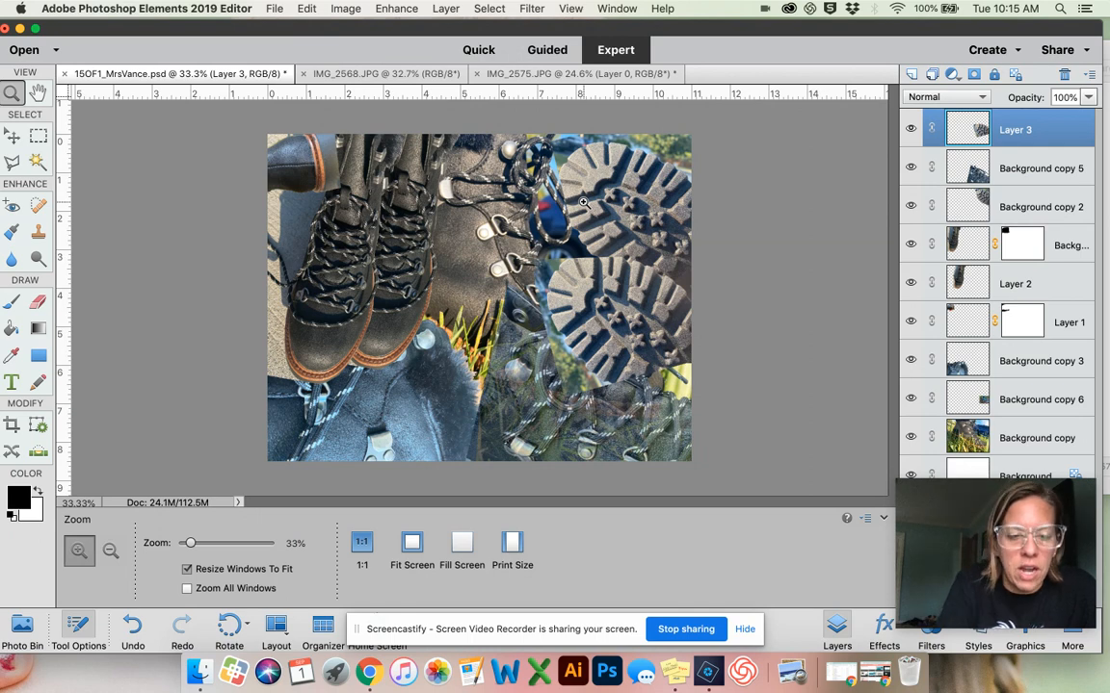
pyautogui.press('super+z')
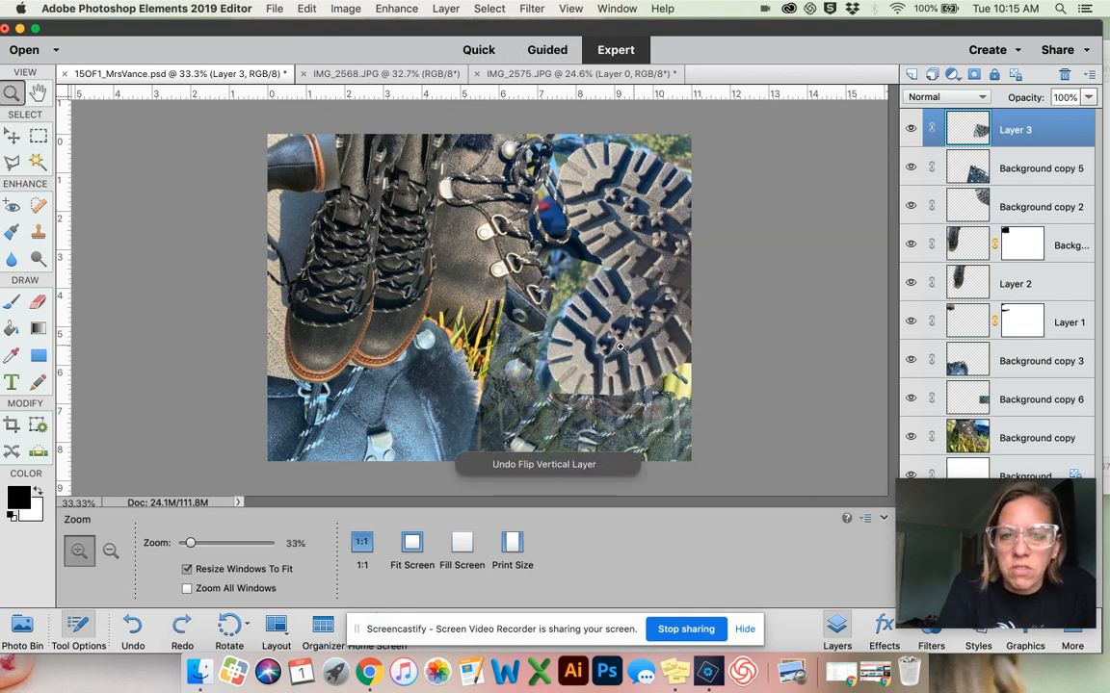
pyautogui.press('super+y')
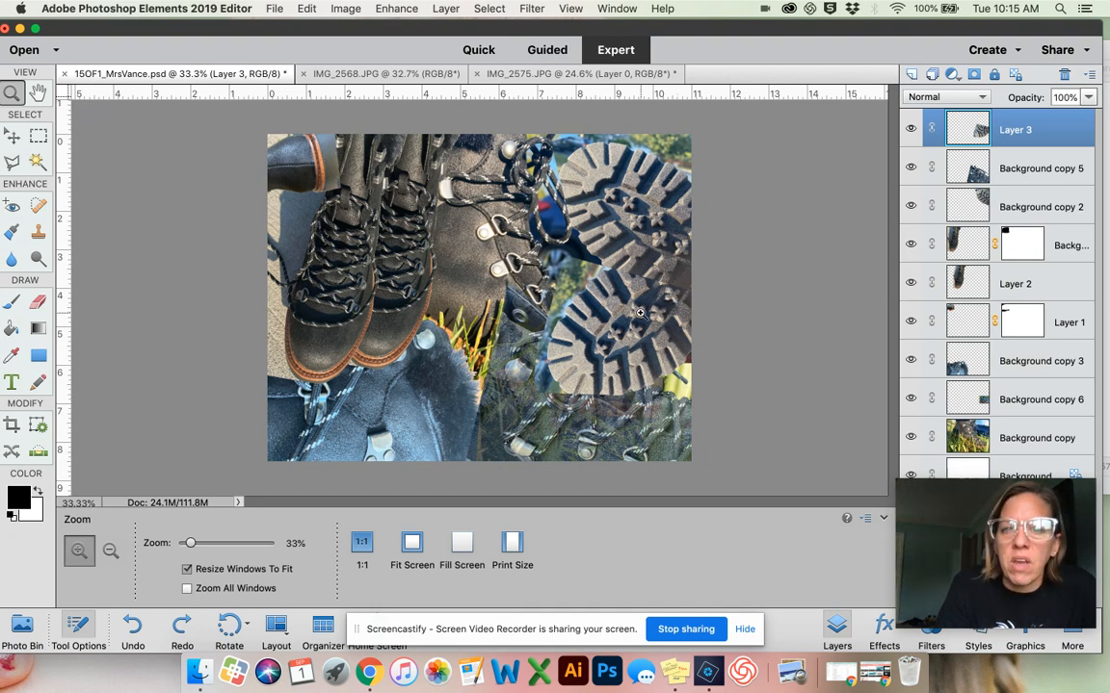
# - Scale Layer 3's cloned sole to about 73% and move it to the collage's upper edge, overlapping the original sole's toe
pyautogui.click(13, 137)
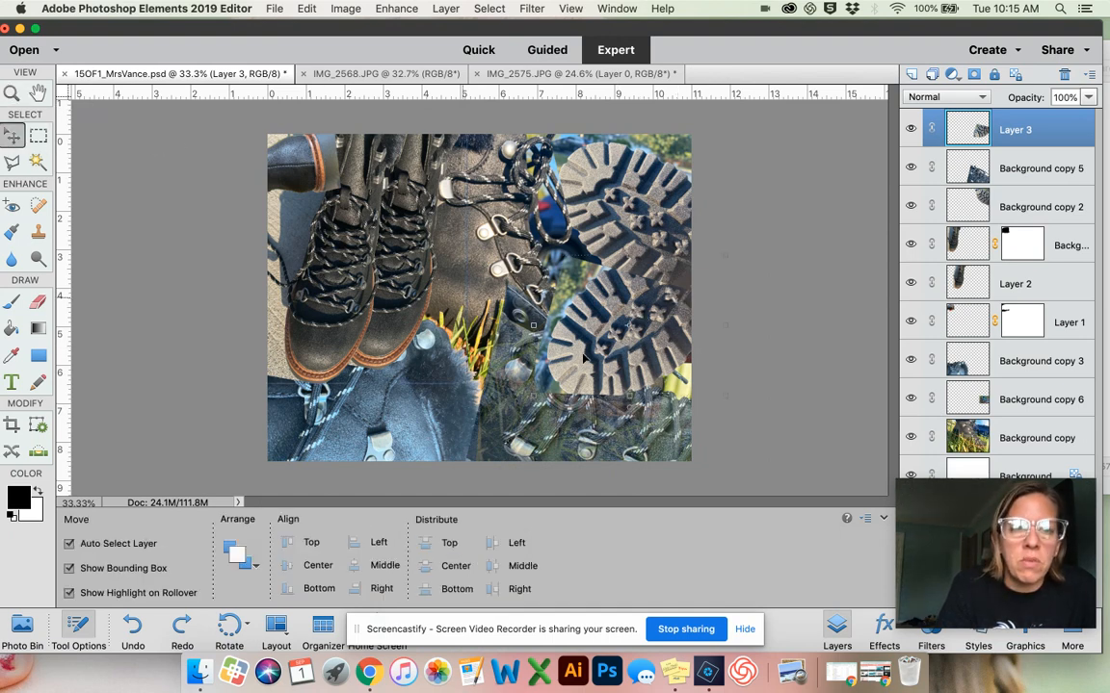
pyautogui.moveTo(569, 294); pyautogui.dragTo(655, 335)
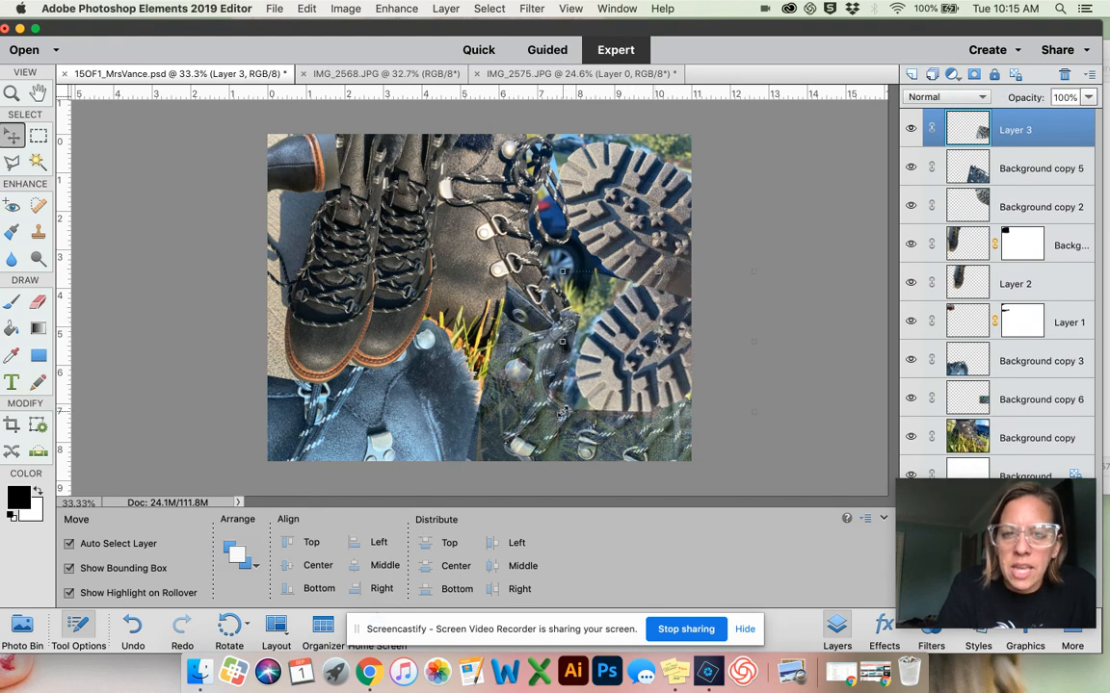
pyautogui.moveTo(563, 413); pyautogui.dragTo(627, 349)
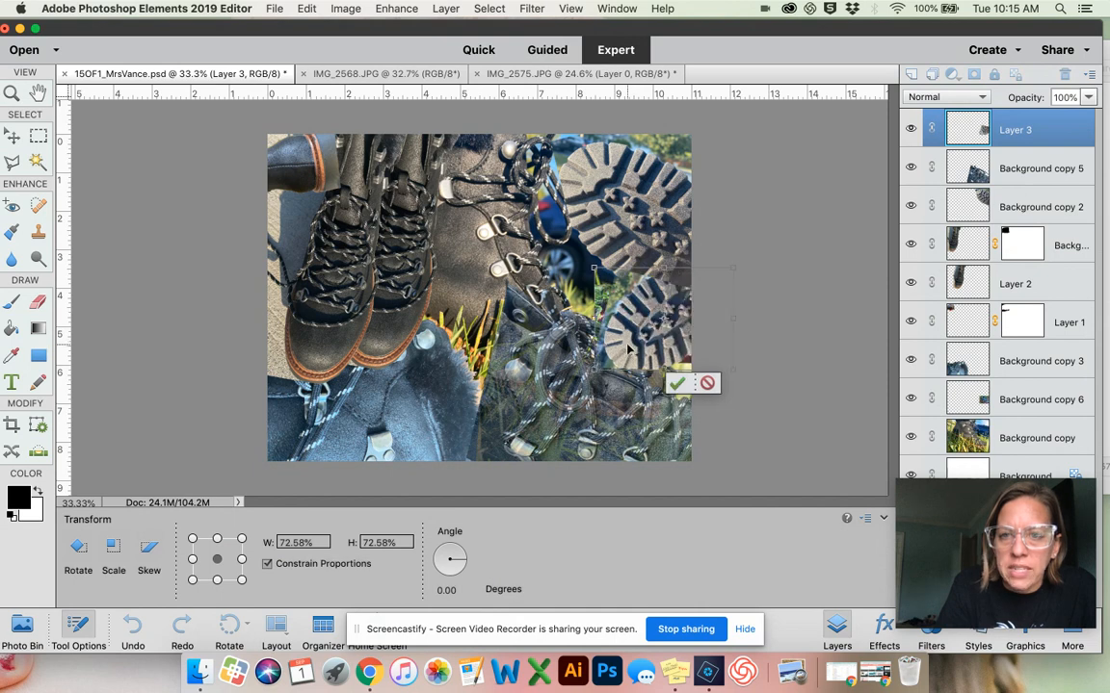
pyautogui.moveTo(645, 278); pyautogui.dragTo(542, 197)
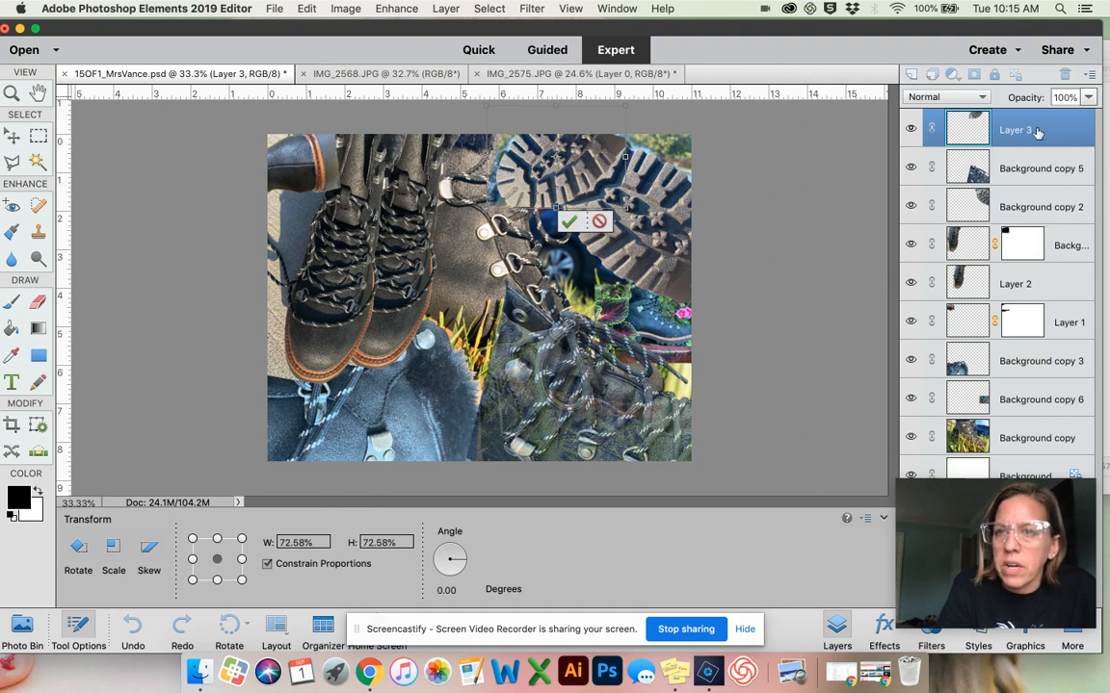
# - Put Layer 3 beneath Background copy 2 and scale its sole to about 88%, tucked behind the large sole at the upper edge
pyautogui.moveTo(1037, 132); pyautogui.dragTo(1036, 243)
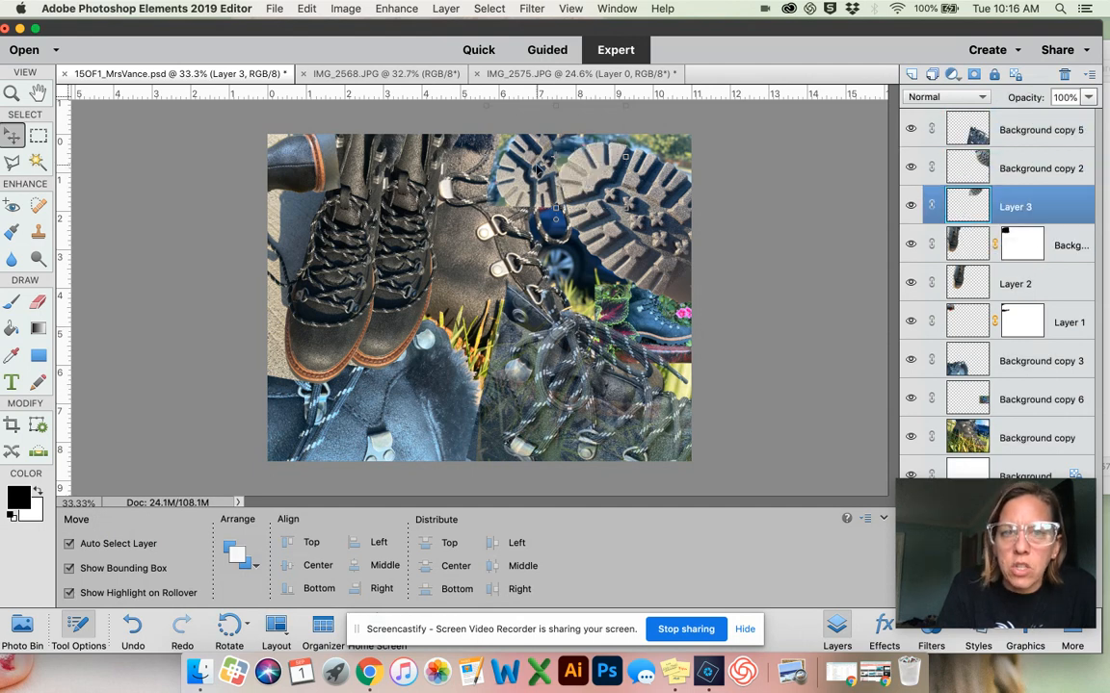
pyautogui.moveTo(532, 172)
pyautogui.mouseDown()
pyautogui.moveTo(551, 172)
pyautogui.moveTo(520, 169)
pyautogui.mouseUp()
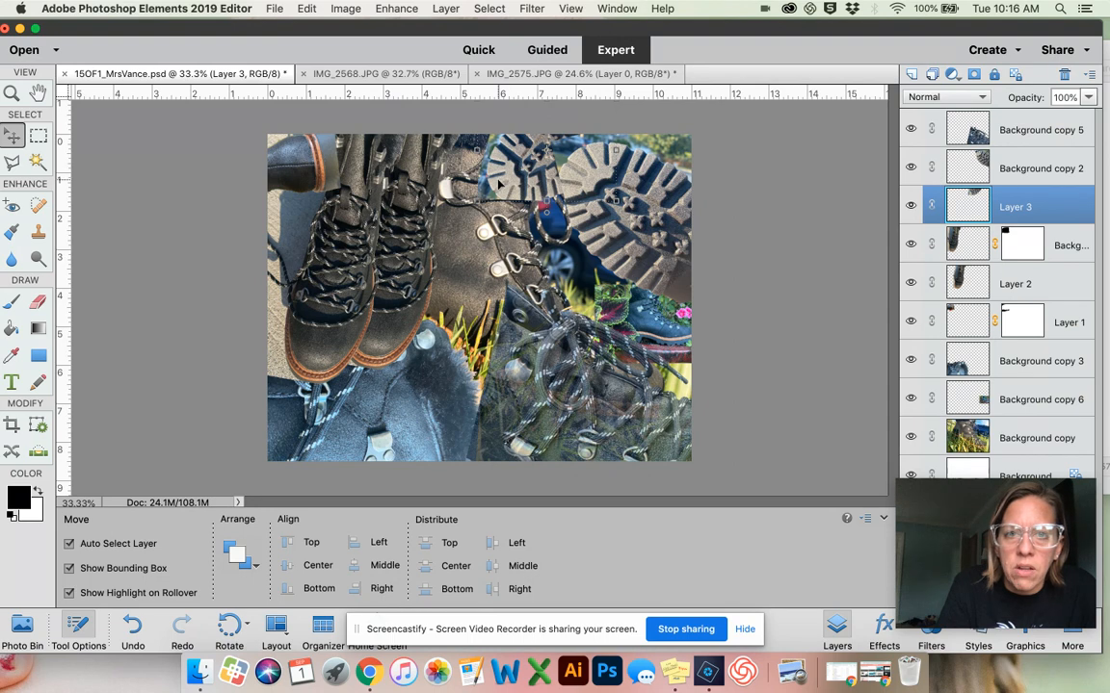
pyautogui.moveTo(499, 183); pyautogui.dragTo(523, 170)
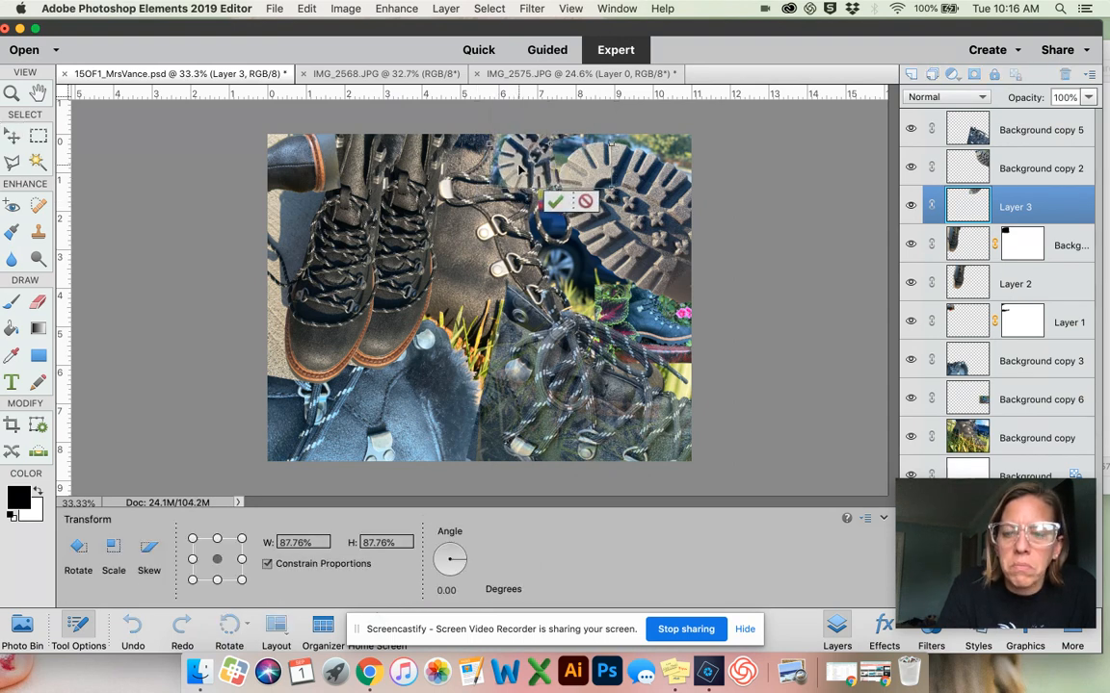
pyautogui.press('Return')
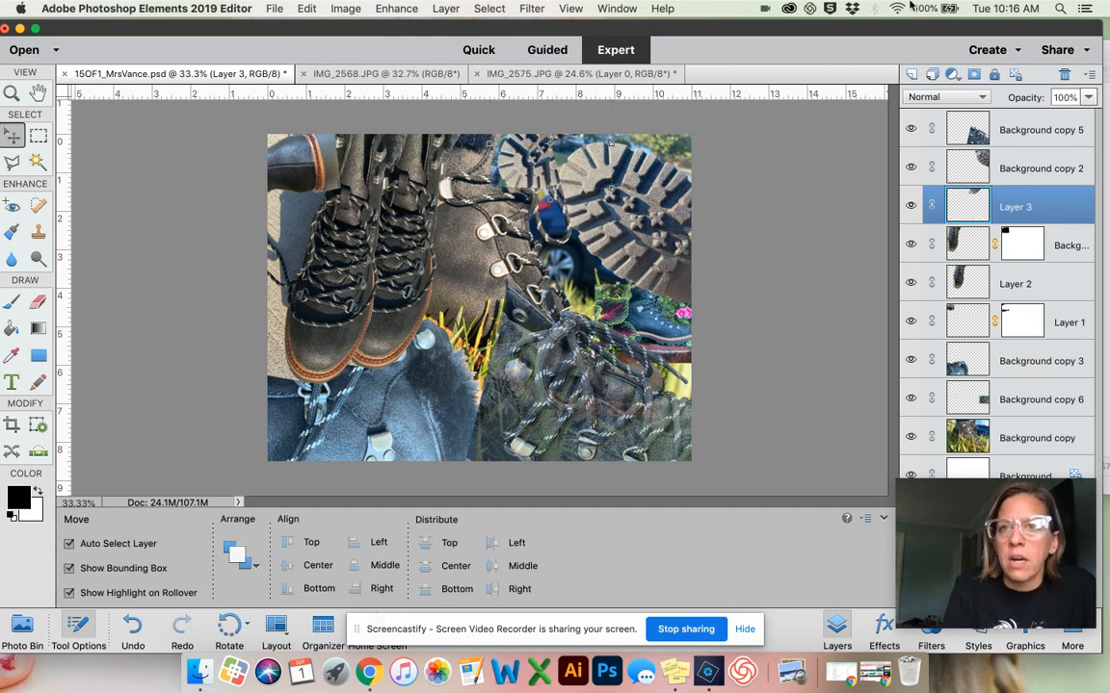
# - Open IMG_2576.JPG from the 15in1 folder in the editor
pyautogui.moveTo(952, 35); pyautogui.dragTo(864, 33)
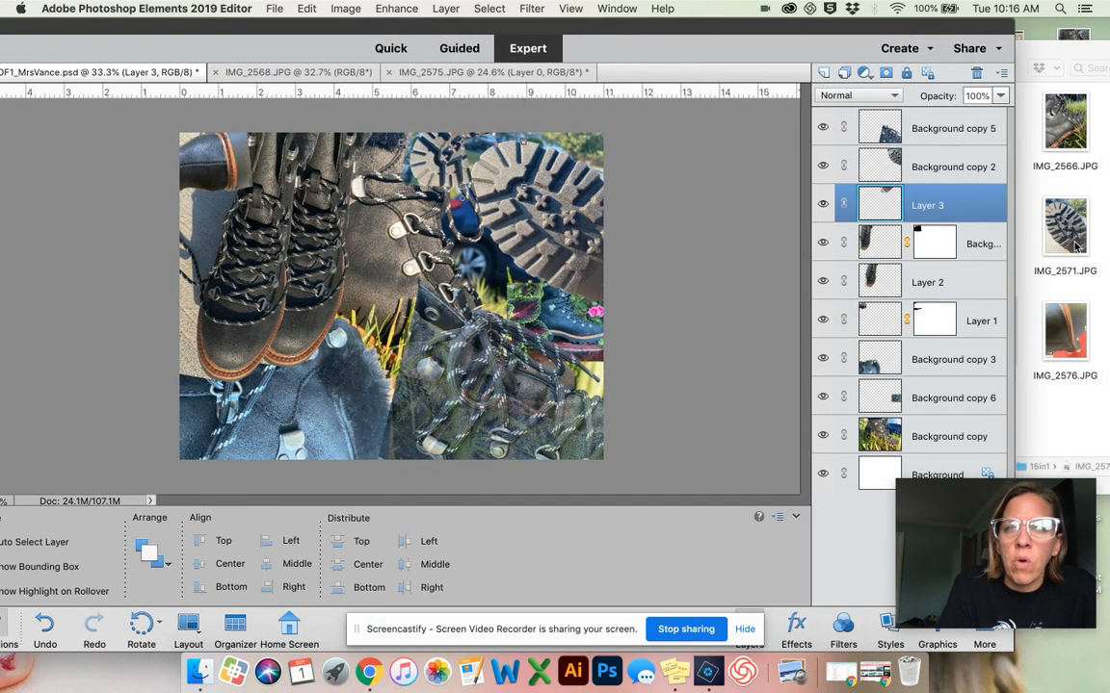
pyautogui.click(1075, 53)
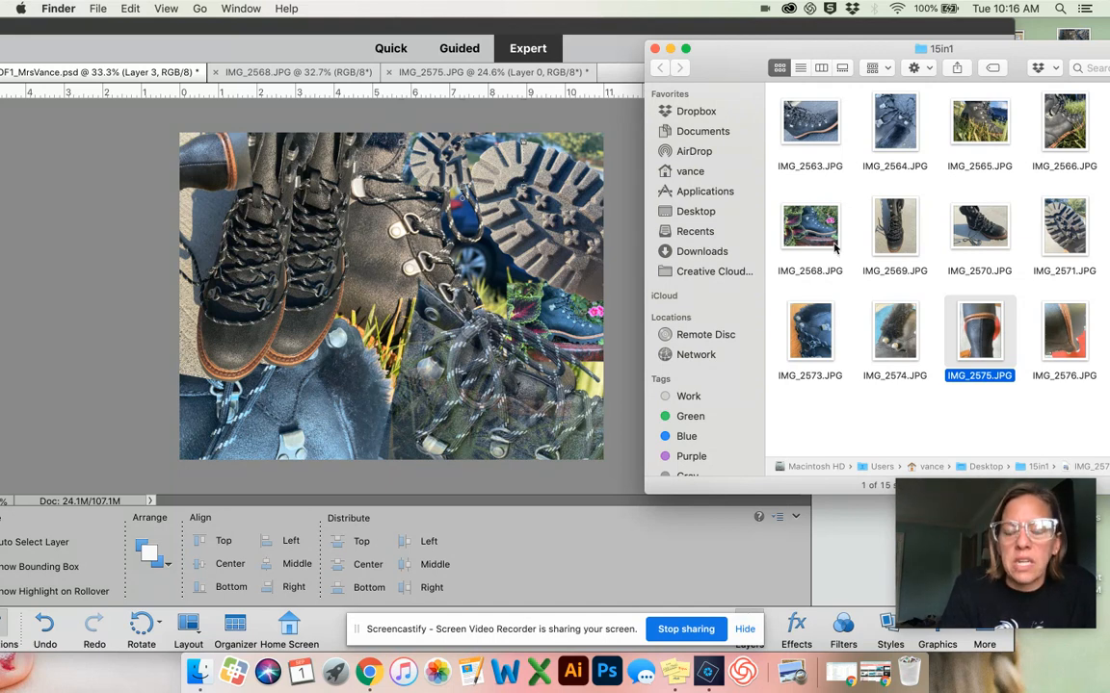
pyautogui.moveTo(1067, 332); pyautogui.dragTo(566, 295)
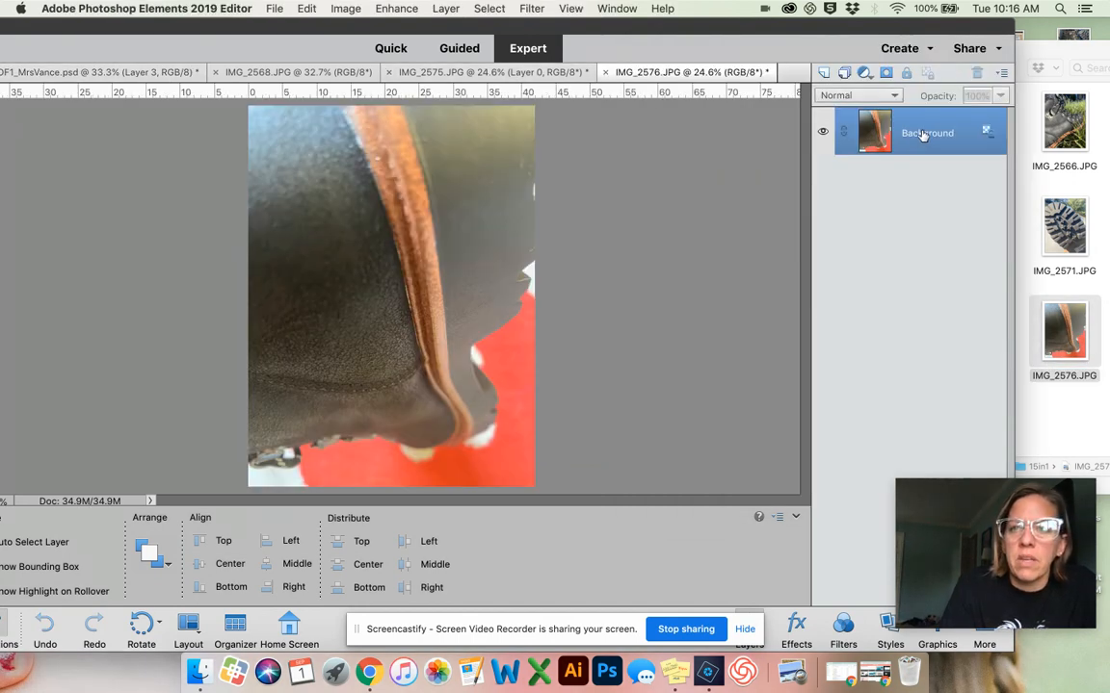
# - Duplicate IMG_2576's Background layer into the 15OF1 PSD as Background copy 7, and return to that document with the window filling the screen
pyautogui.rightClick(911, 136)
pyautogui.click(939, 166)
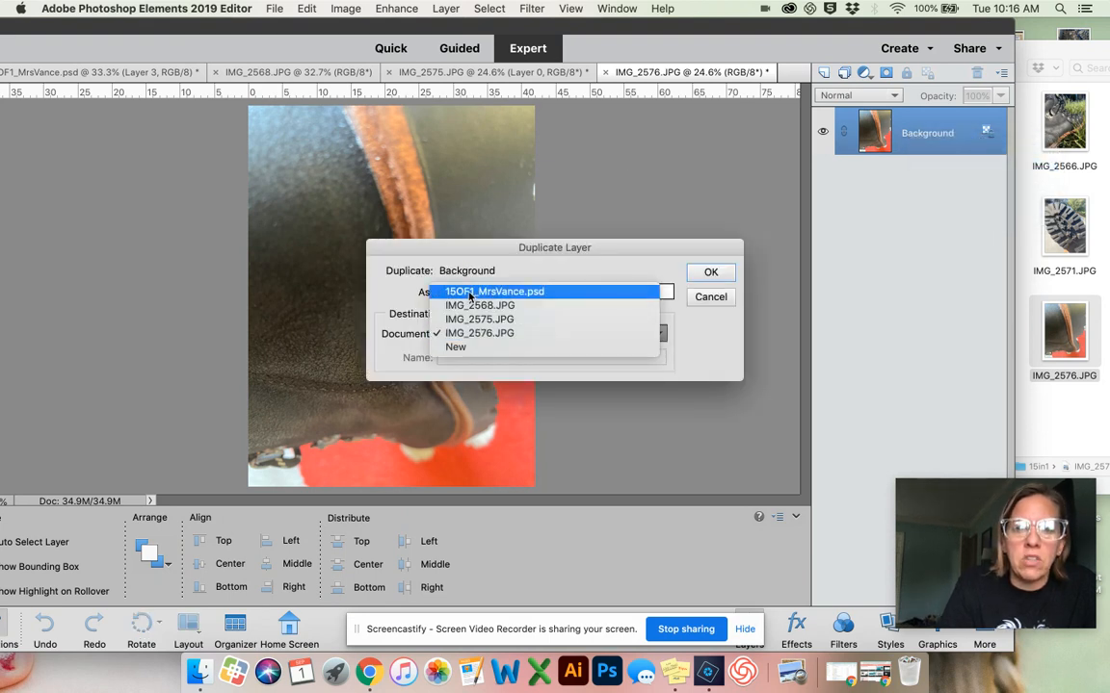
pyautogui.click(468, 292)
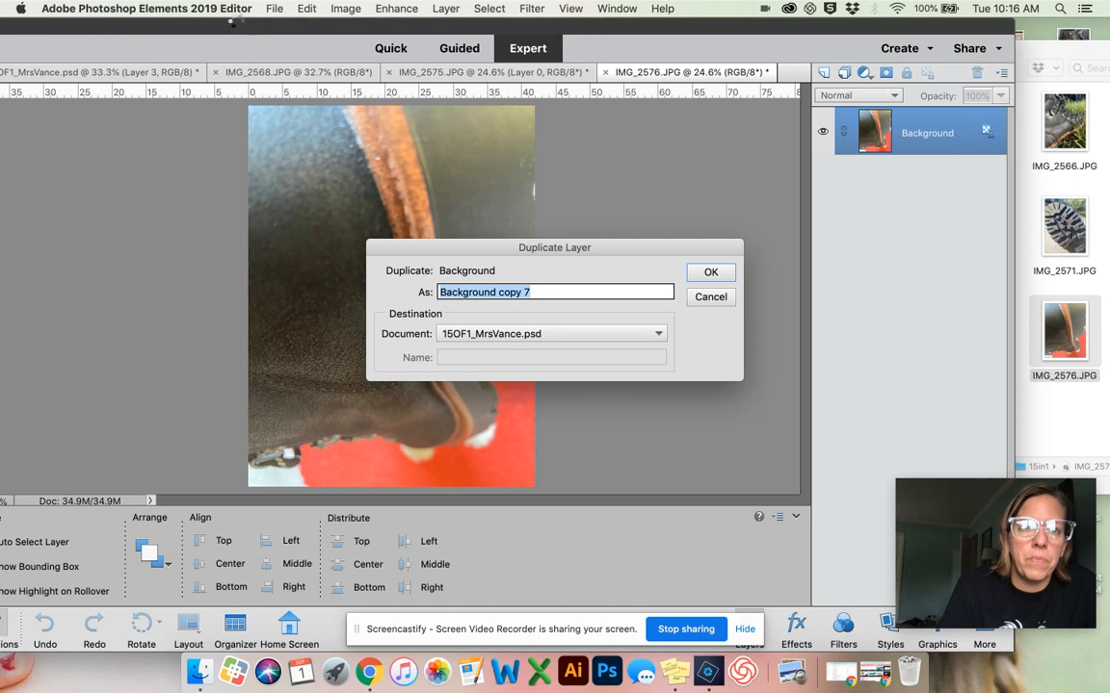
pyautogui.press('Return')
pyautogui.moveTo(211, 30); pyautogui.dragTo(426, 30)
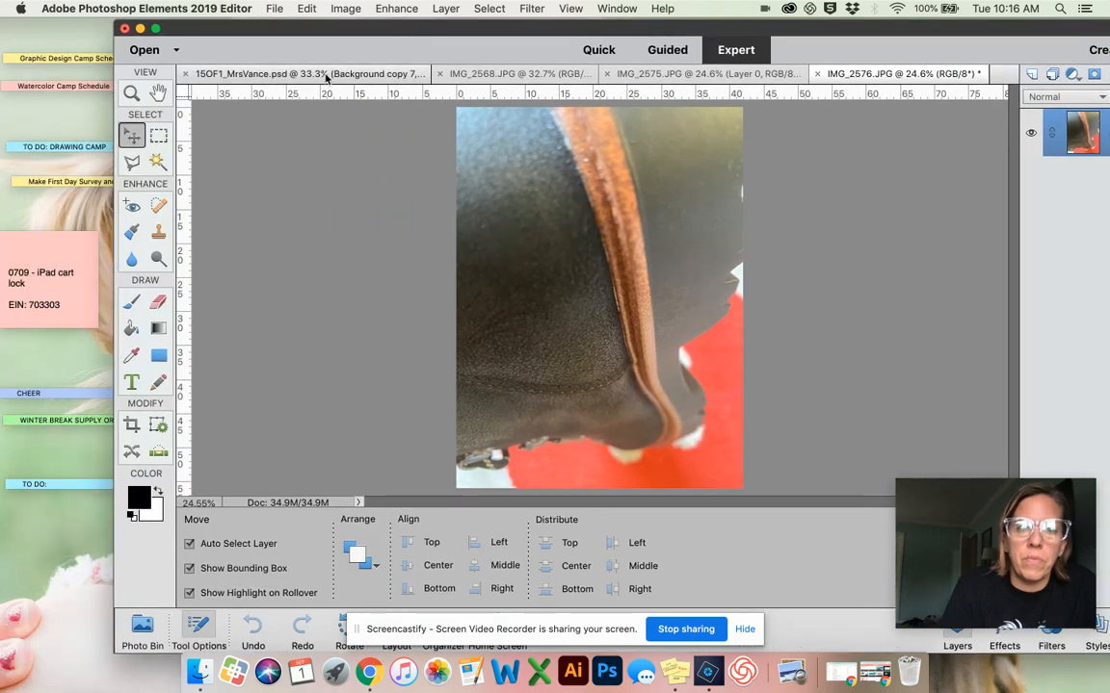
pyautogui.click(295, 74)
pyautogui.moveTo(138, 27); pyautogui.dragTo(138, 28)
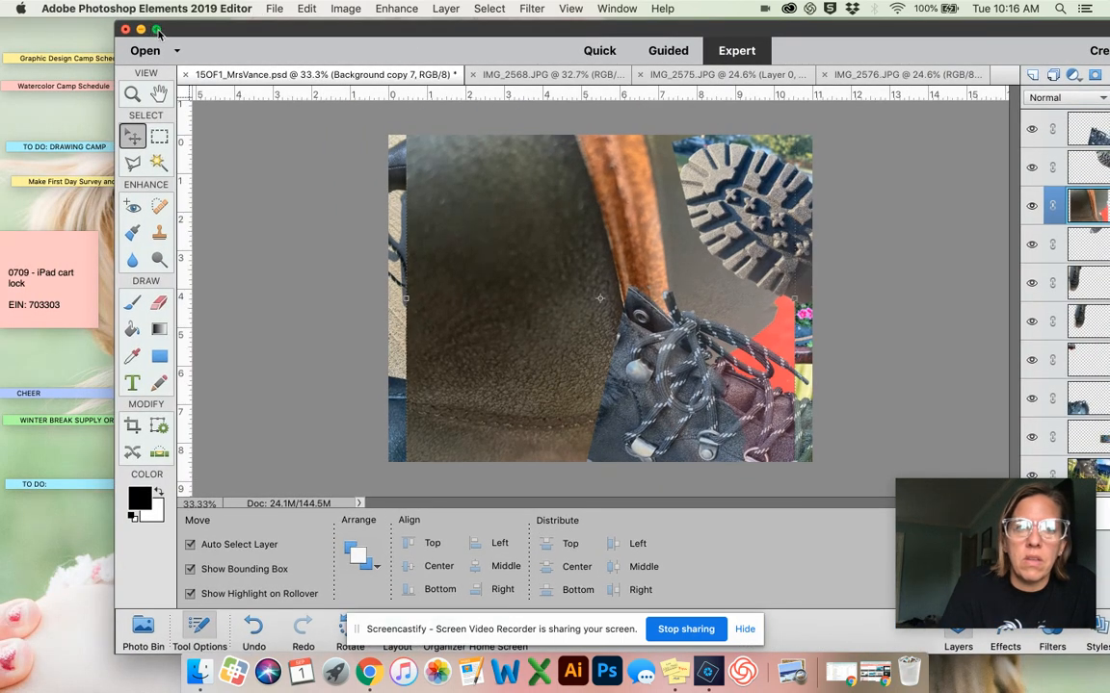
pyautogui.click(157, 30)
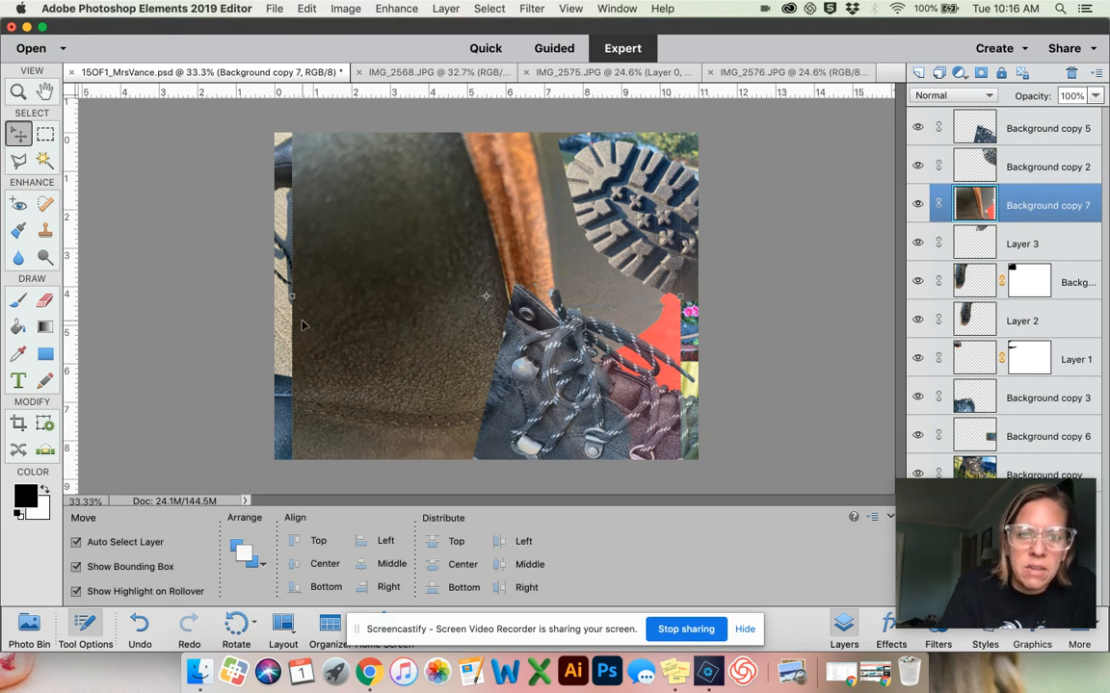
# - Shrink Background copy 7 to about 7% of its size and place it over the toe of the second laced boot
pyautogui.moveTo(399, 213); pyautogui.dragTo(357, 365)
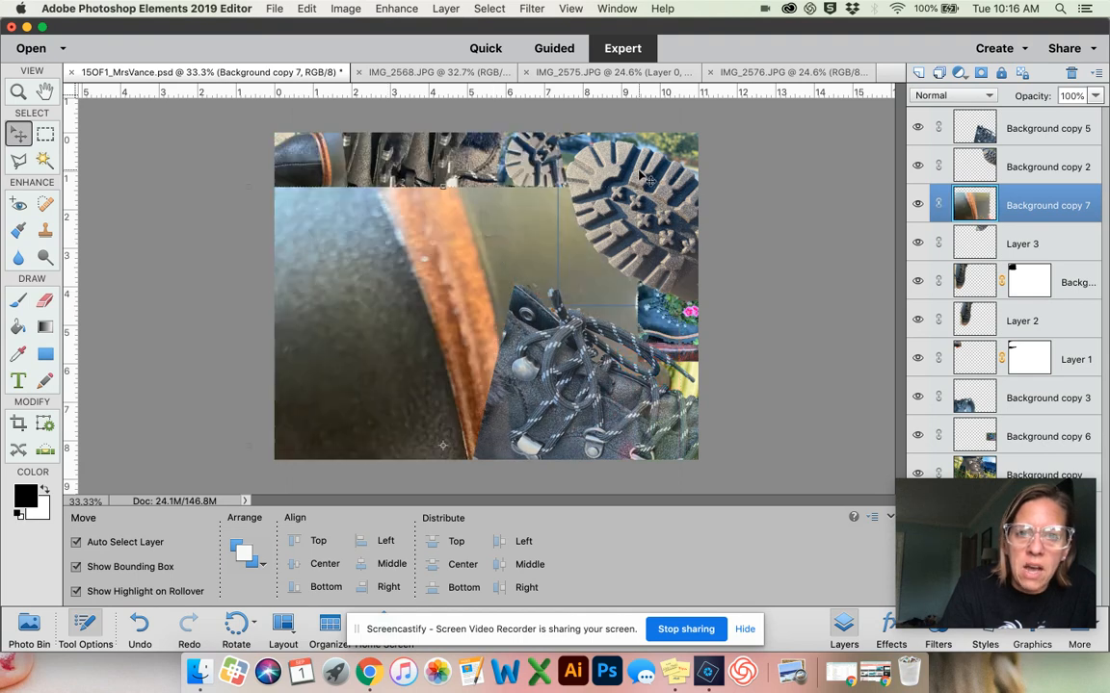
pyautogui.moveTo(500, 189)
pyautogui.mouseDown()
pyautogui.moveTo(391, 305)
pyautogui.moveTo(388, 421)
pyautogui.moveTo(410, 383)
pyautogui.moveTo(456, 182)
pyautogui.moveTo(490, 191)
pyautogui.mouseUp()
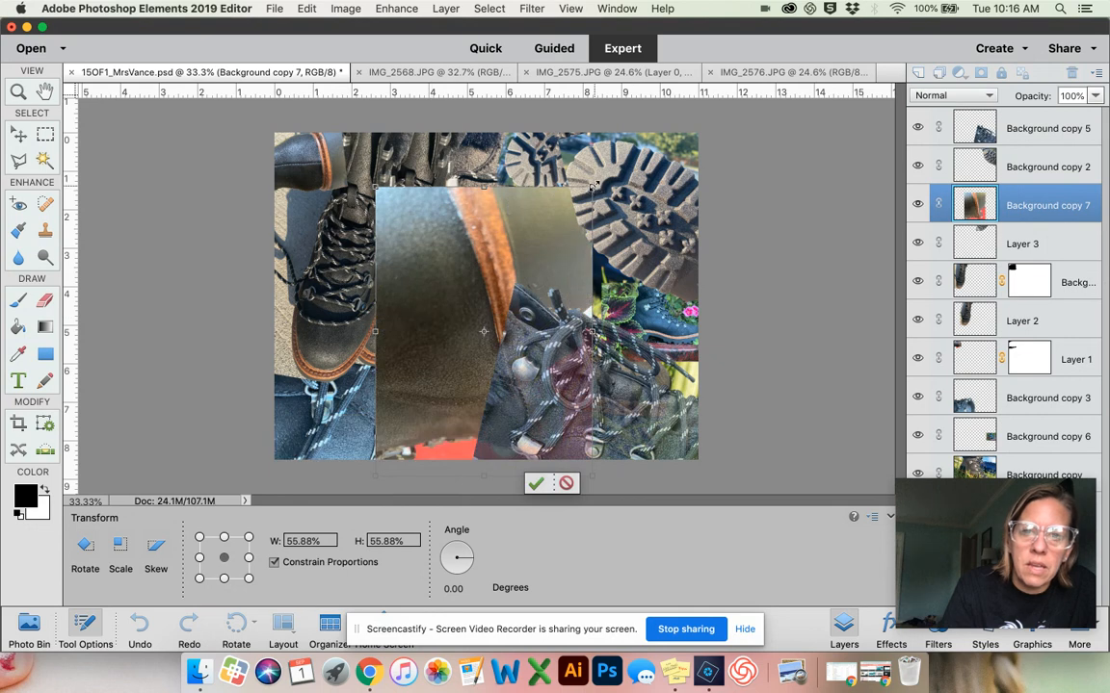
pyautogui.moveTo(593, 186); pyautogui.dragTo(464, 356)
pyautogui.moveTo(437, 400); pyautogui.dragTo(455, 247)
pyautogui.moveTo(438, 200); pyautogui.dragTo(414, 298)
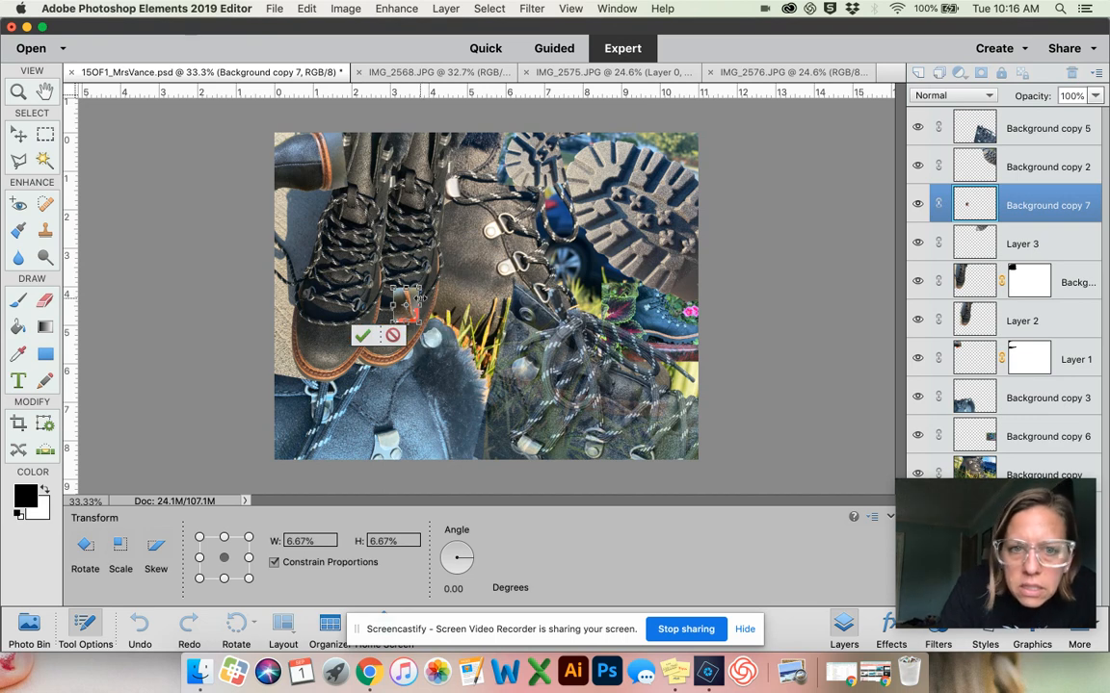
pyautogui.press('Return')
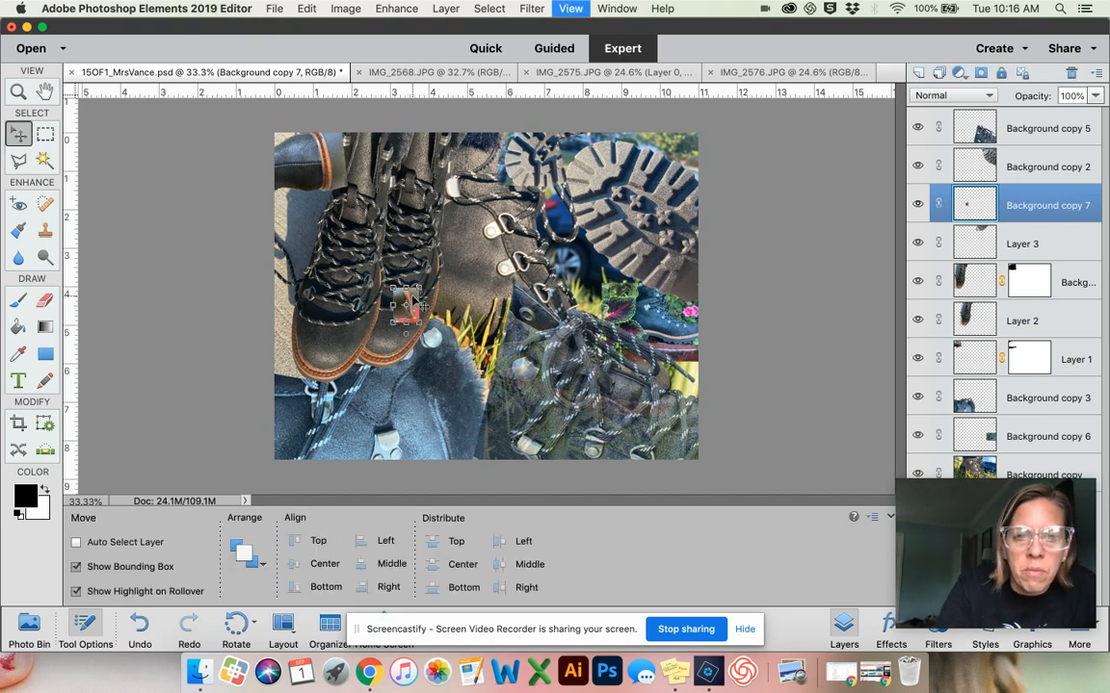
# - Move Background copy 7 to the collage's right edge below the flowered boot, rotated about -57 degrees and enlarged to about 123%
pyautogui.press('super+equal')
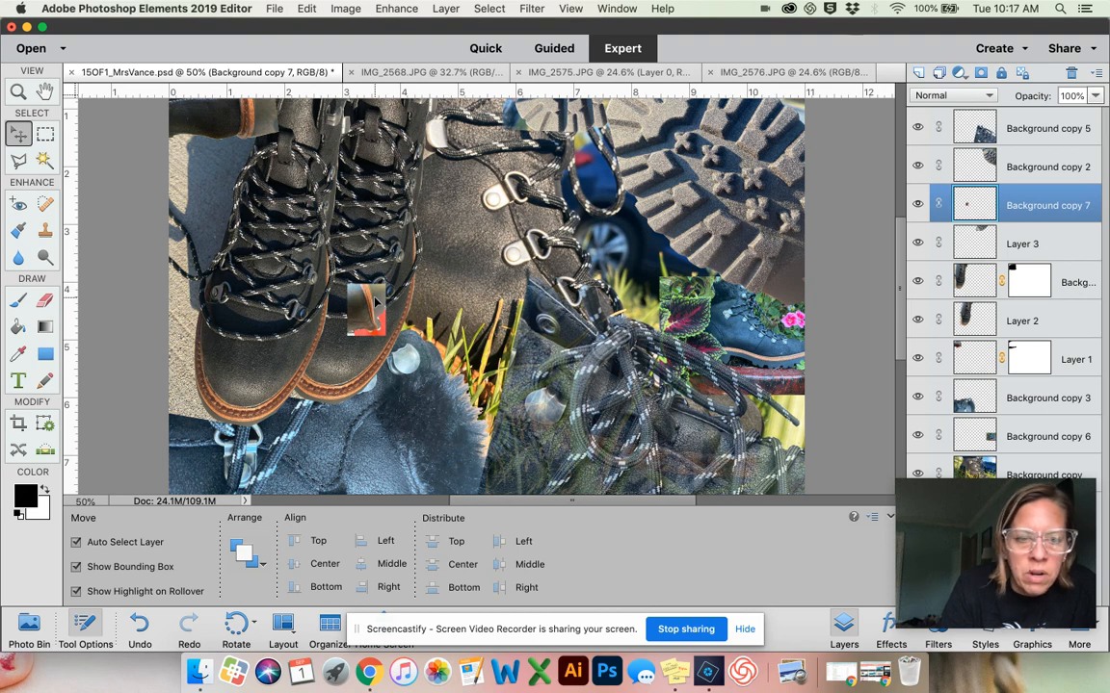
pyautogui.moveTo(376, 302); pyautogui.dragTo(807, 424)
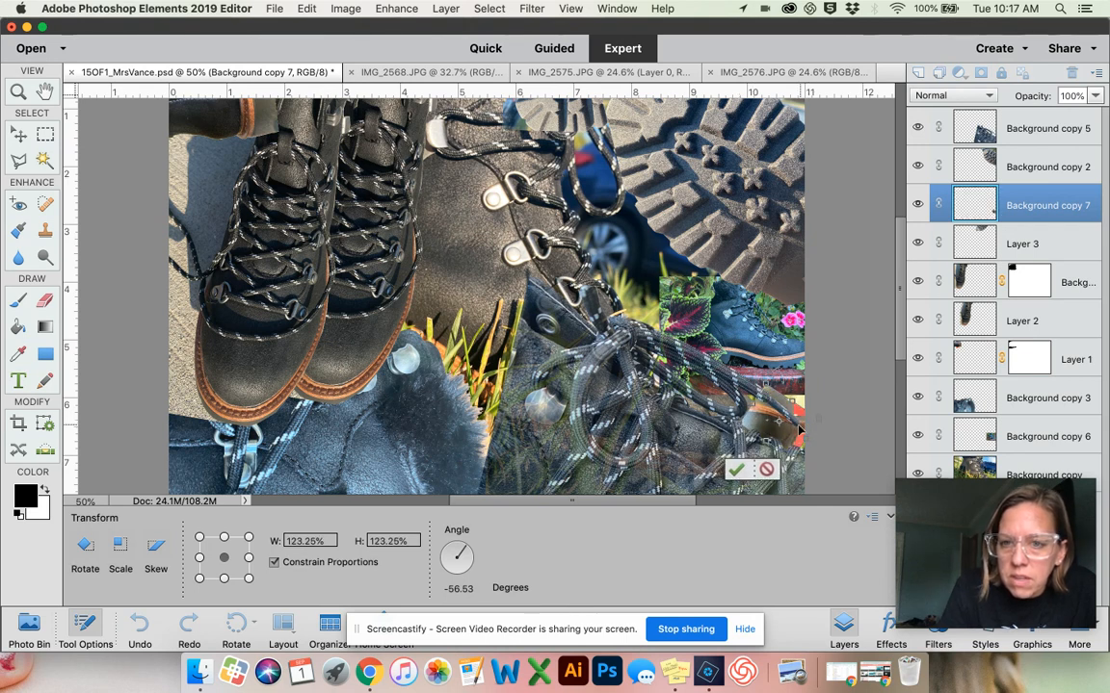
pyautogui.press('Return')
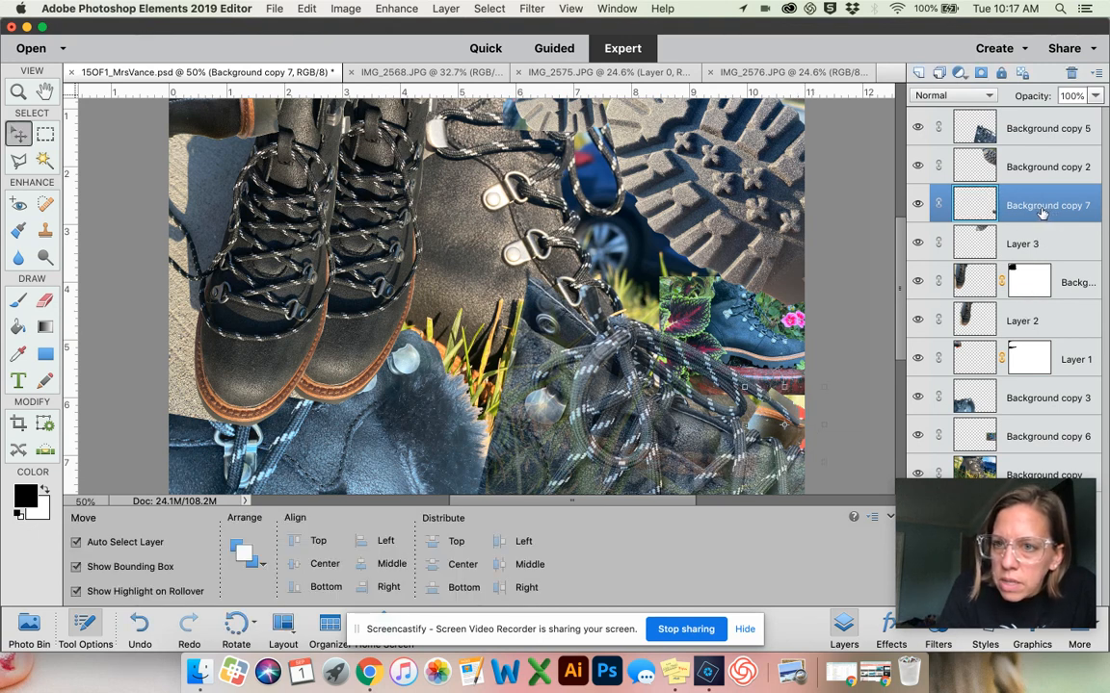
# - Put the Background copy 7 layer directly beneath Background copy 6, above Background copy
pyautogui.moveTo(1041, 213); pyautogui.dragTo(1033, 453)
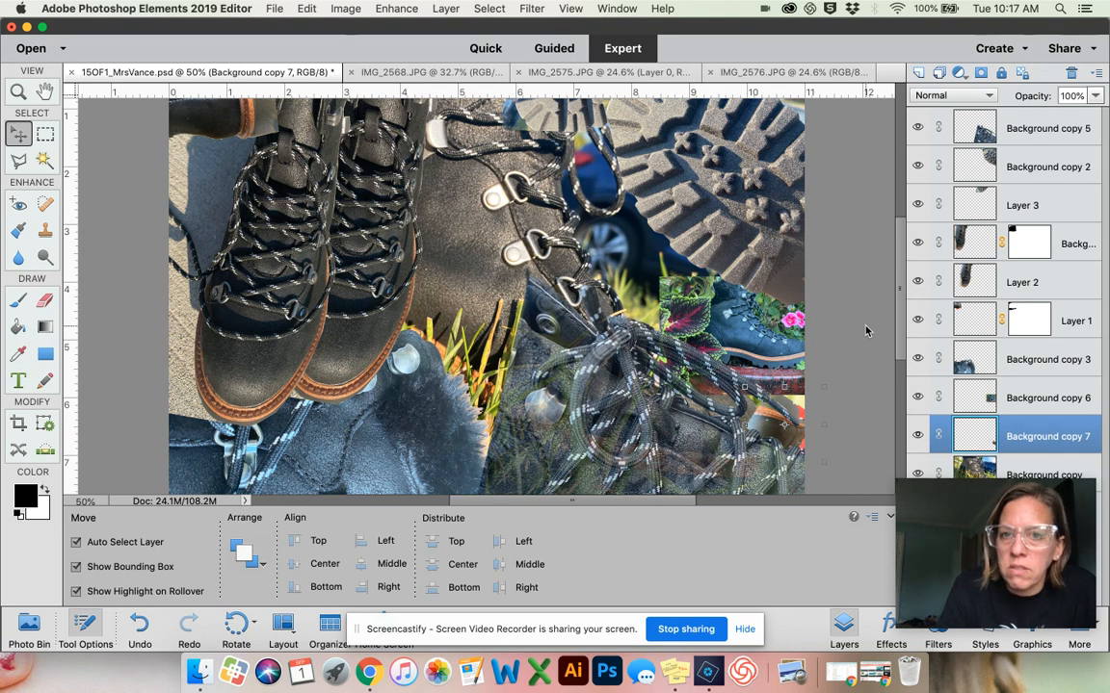
pyautogui.press('super+minus')
pyautogui.press('super+minus')
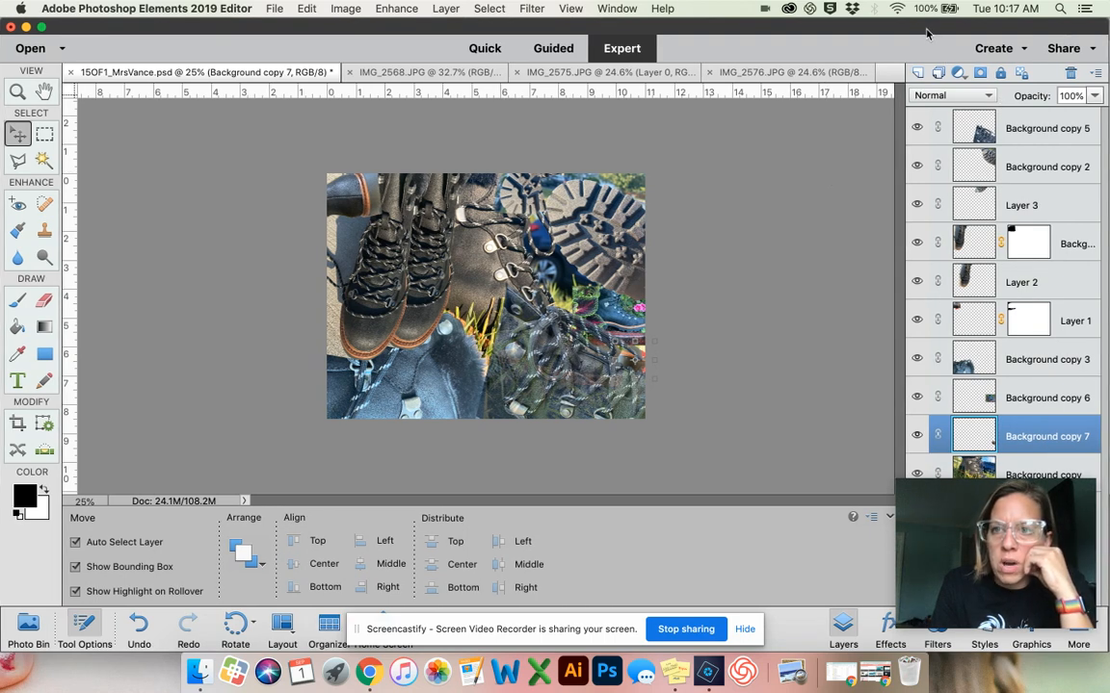
# - Convert the white Background layer into a regular editable layer named Layer 0 at 100% opacity
pyautogui.moveTo(897, 26); pyautogui.dragTo(717, 26)
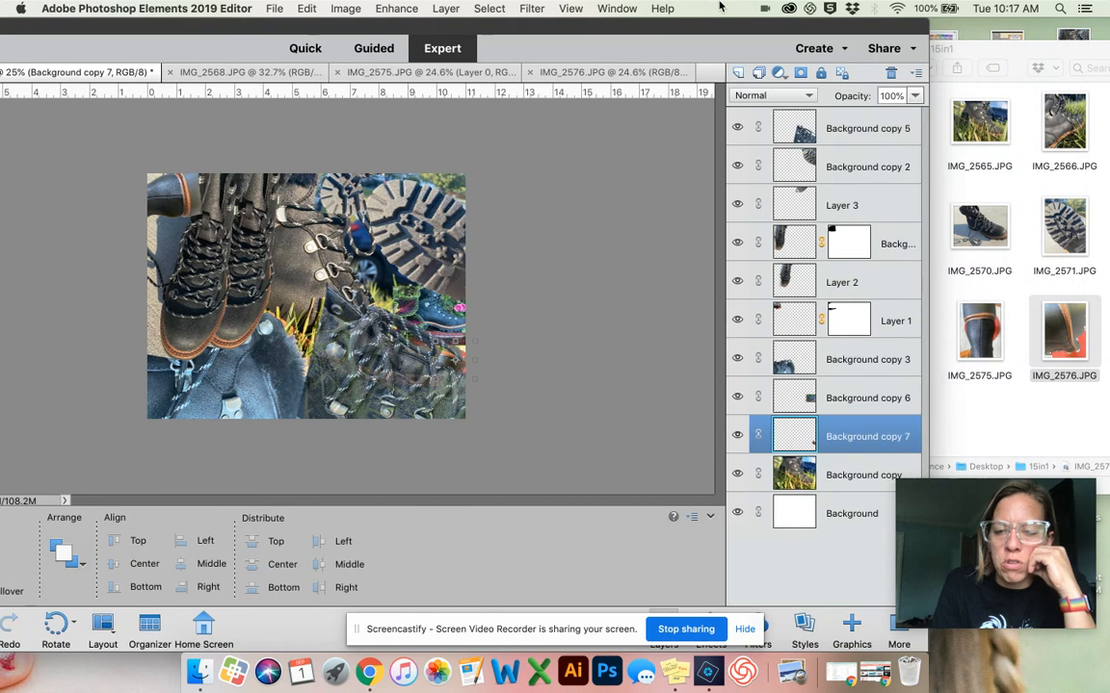
pyautogui.doubleClick(834, 512)
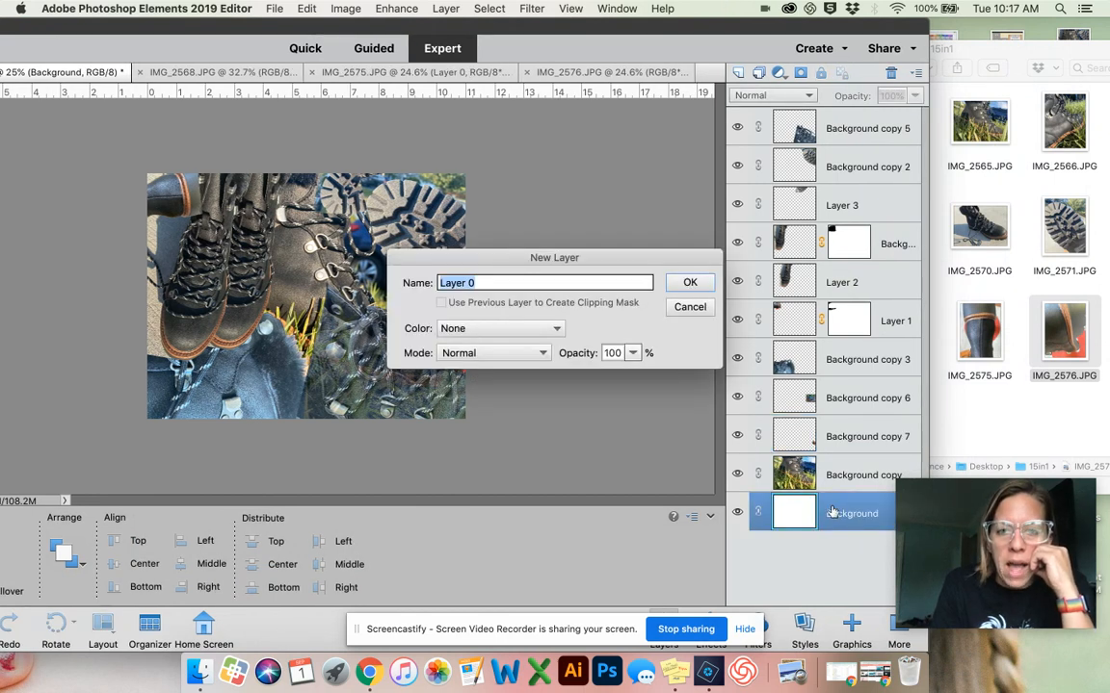
pyautogui.click(688, 283)
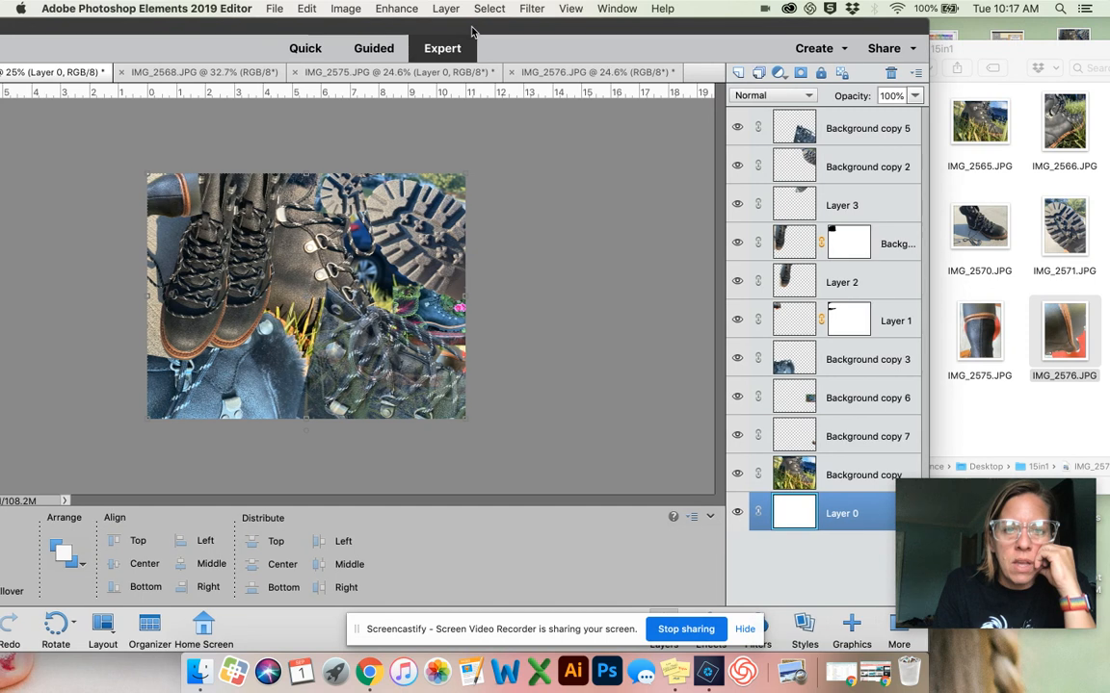
pyautogui.moveTo(472, 32); pyautogui.dragTo(482, 32)
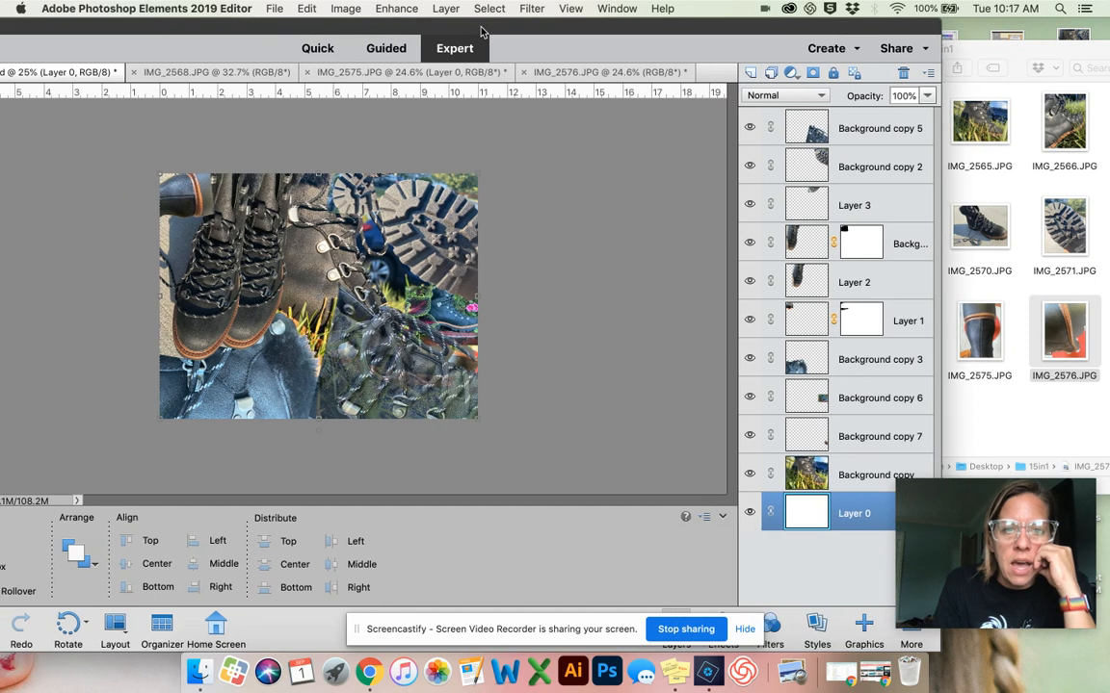
# - Lower the opacity of the Background copy layer, just above Layer 0, to 47%
pyautogui.click(880, 472)
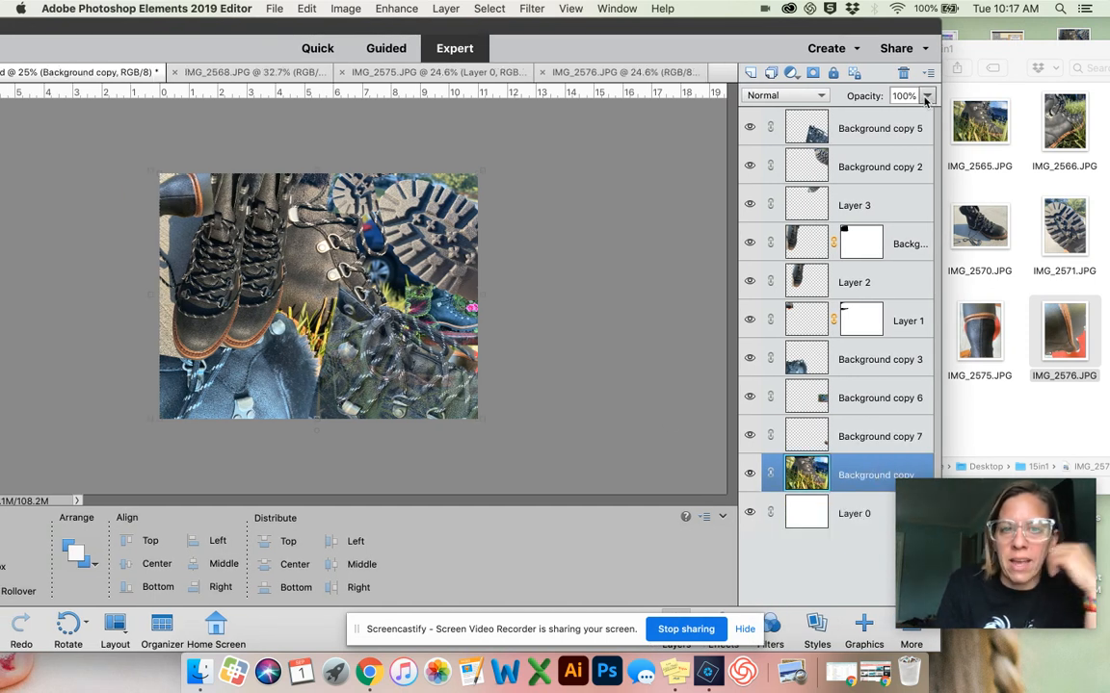
pyautogui.click(926, 96)
pyautogui.moveTo(929, 113); pyautogui.dragTo(878, 113)
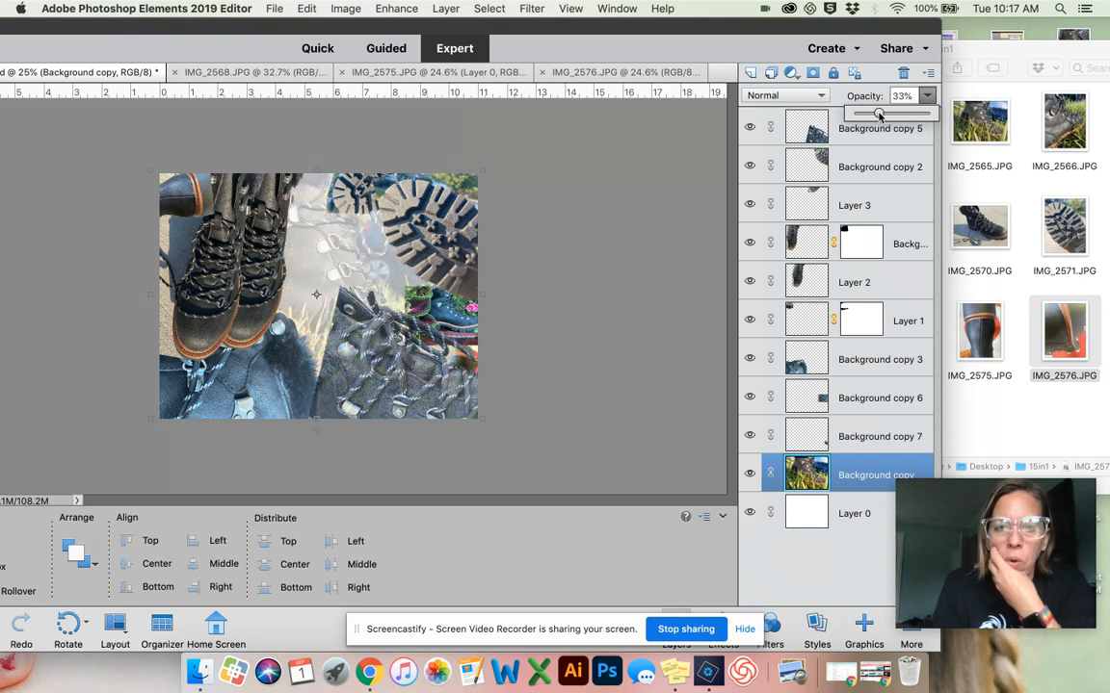
pyautogui.click(890, 114)
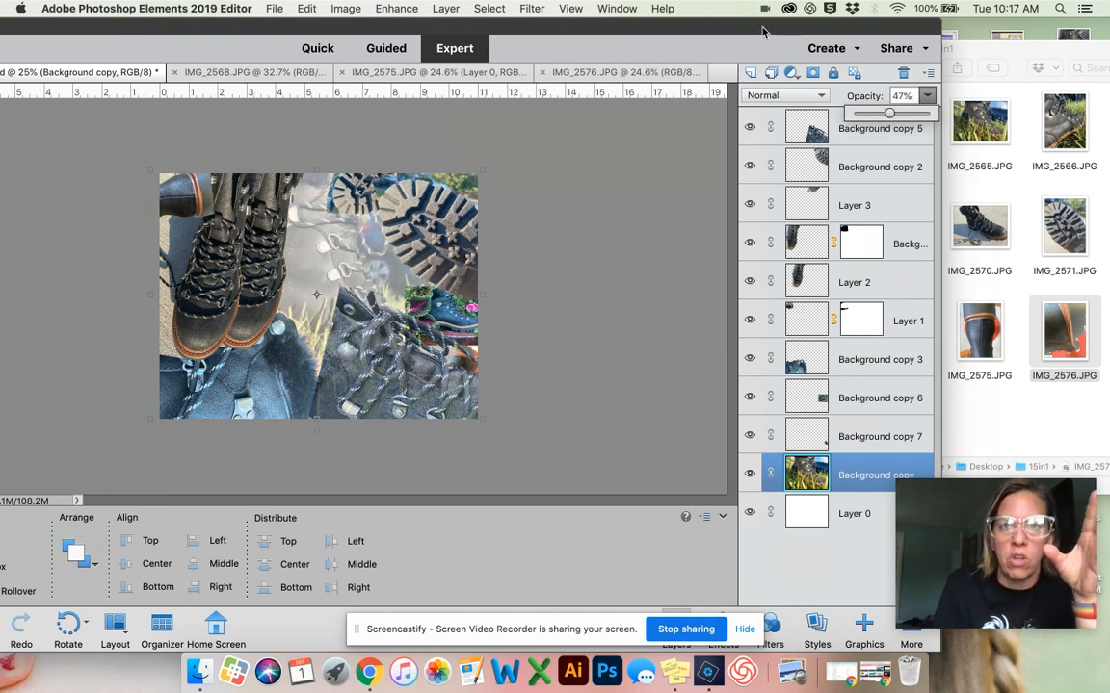
# - Fill Layer 0 with a bright purple foreground color using the Paint Bucket
pyautogui.click(806, 514)
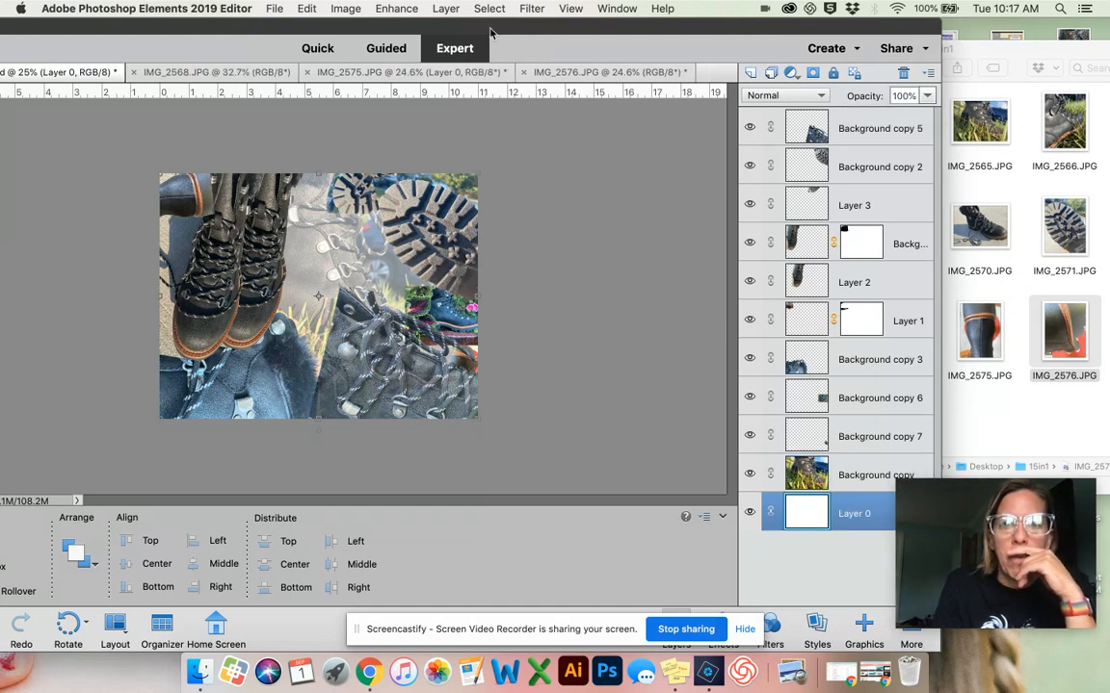
pyautogui.moveTo(494, 32); pyautogui.dragTo(693, 33)
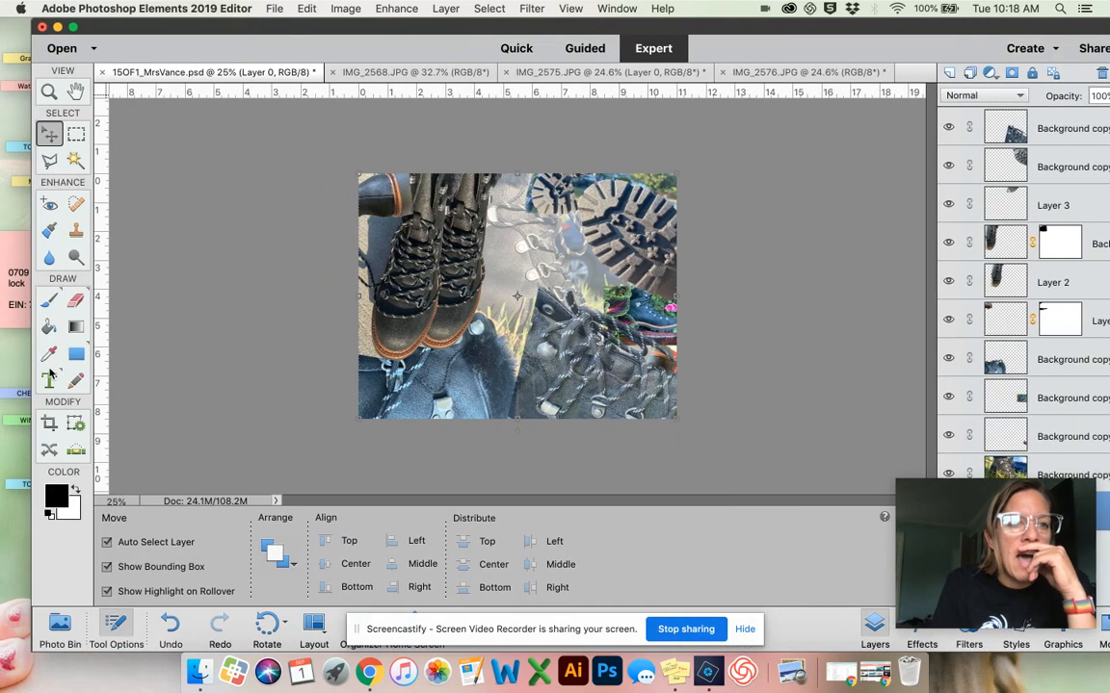
pyautogui.click(49, 329)
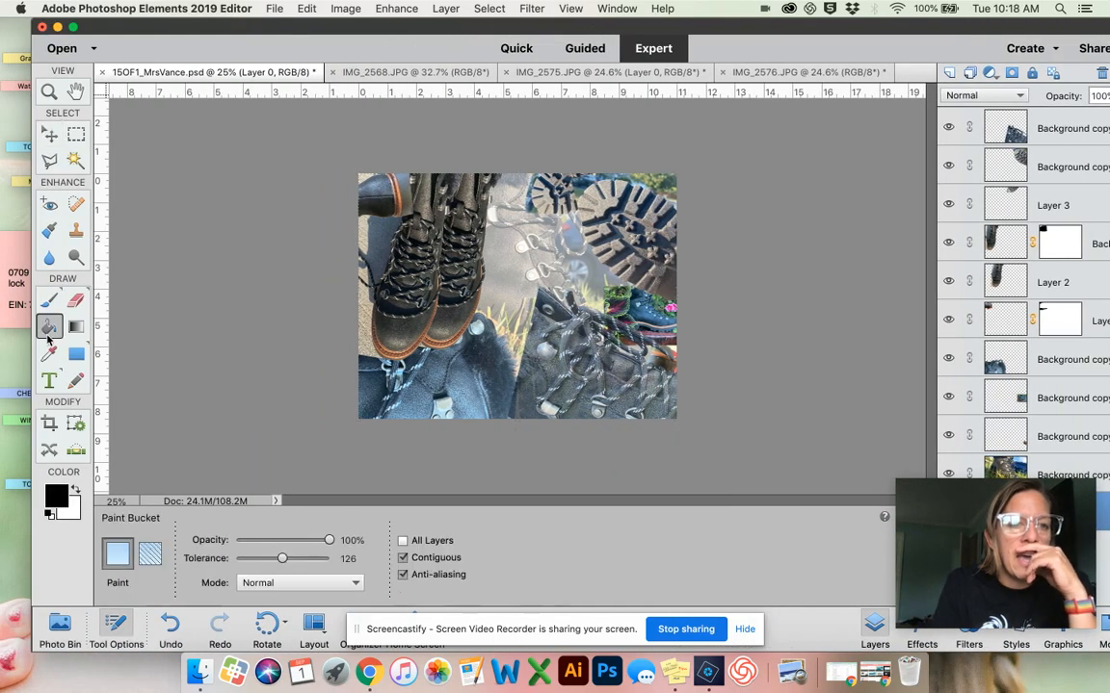
pyautogui.click(55, 494)
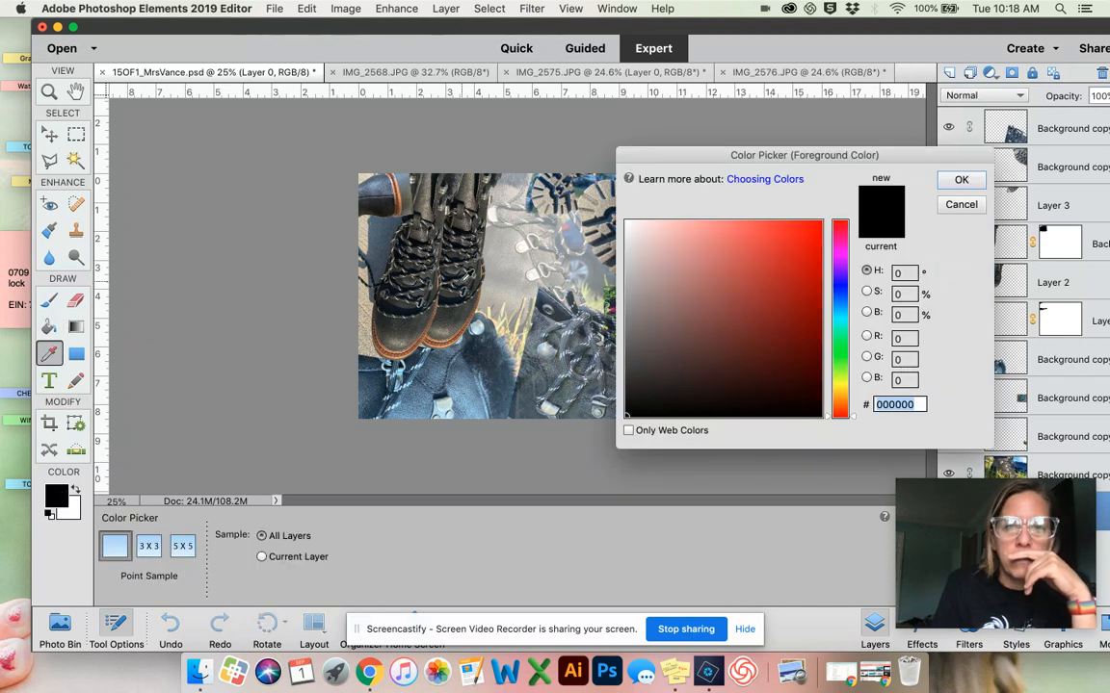
pyautogui.click(840, 264)
pyautogui.click(801, 249)
pyautogui.click(960, 180)
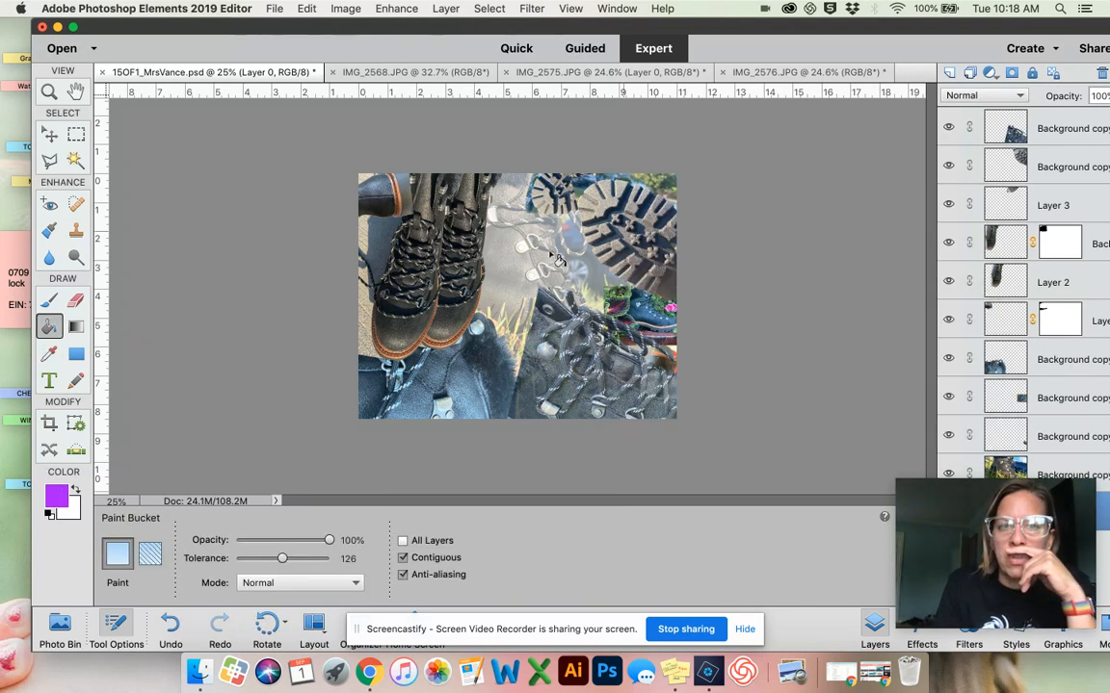
pyautogui.click(580, 267)
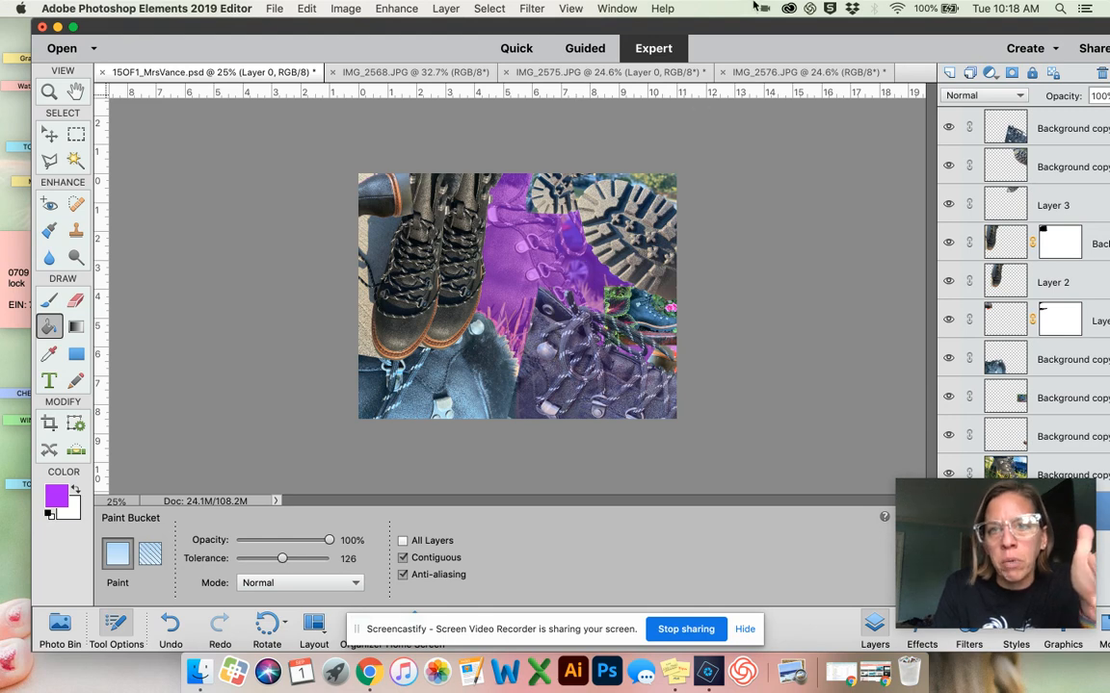
# - Recolor the boot on Layer 2 with Hue/Saturation, setting hue to -180 and saturation to +100
pyautogui.moveTo(756, 32); pyautogui.dragTo(457, 32)
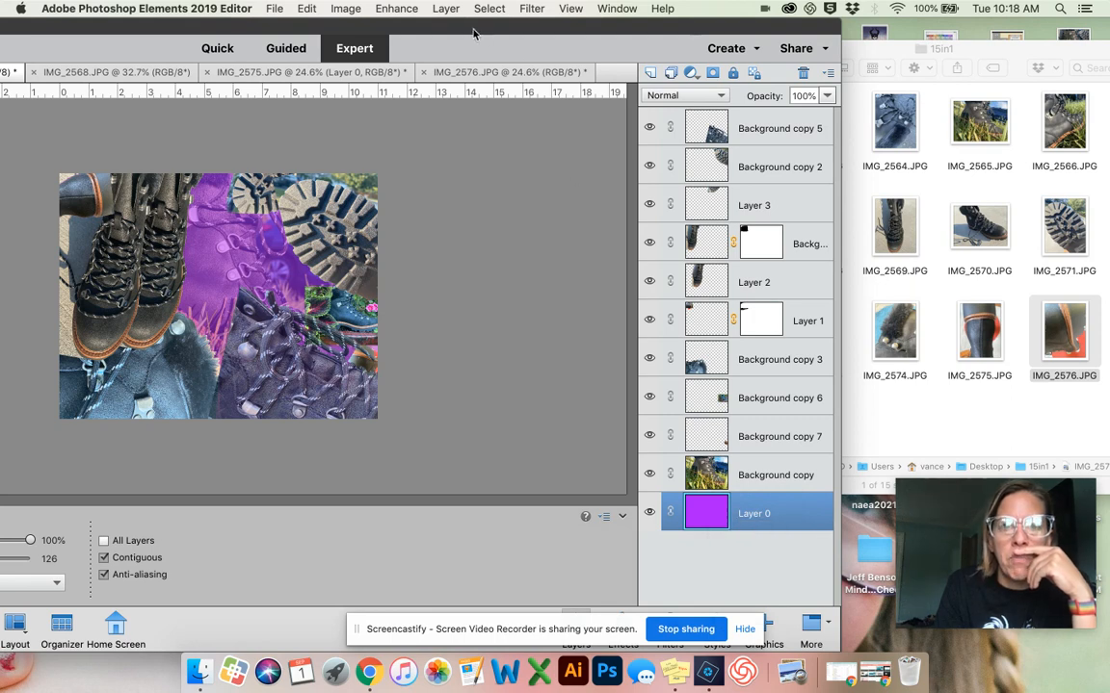
pyautogui.moveTo(473, 33); pyautogui.dragTo(714, 6)
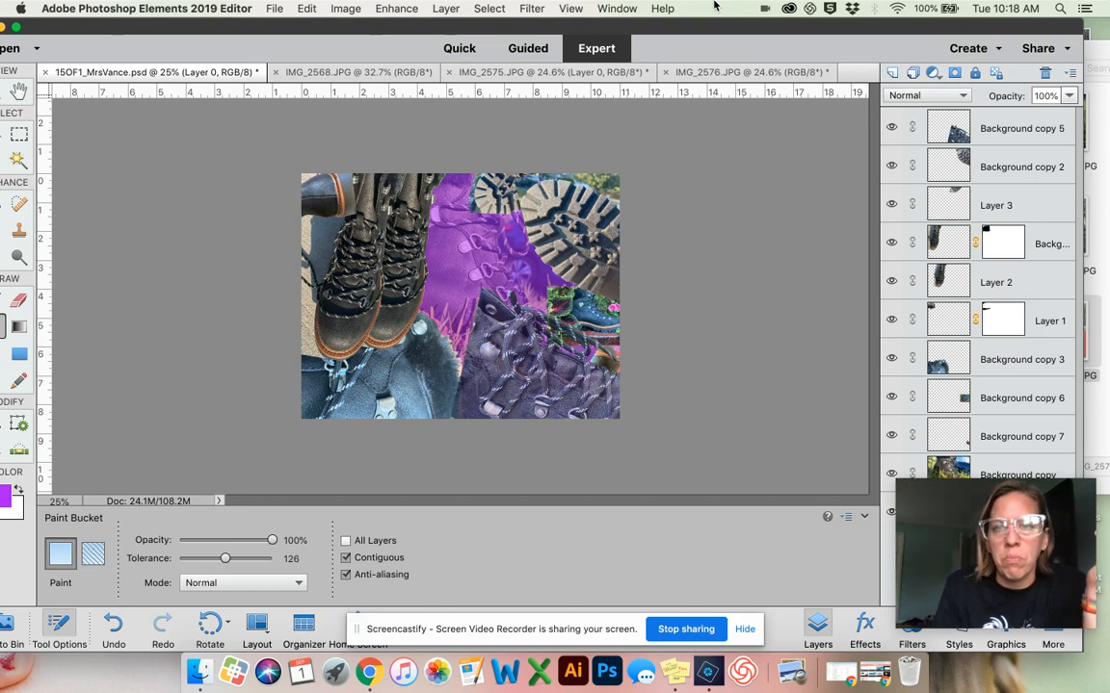
pyautogui.moveTo(364, 30)
pyautogui.mouseDown()
pyautogui.moveTo(434, 29)
pyautogui.moveTo(381, 27)
pyautogui.mouseUp()
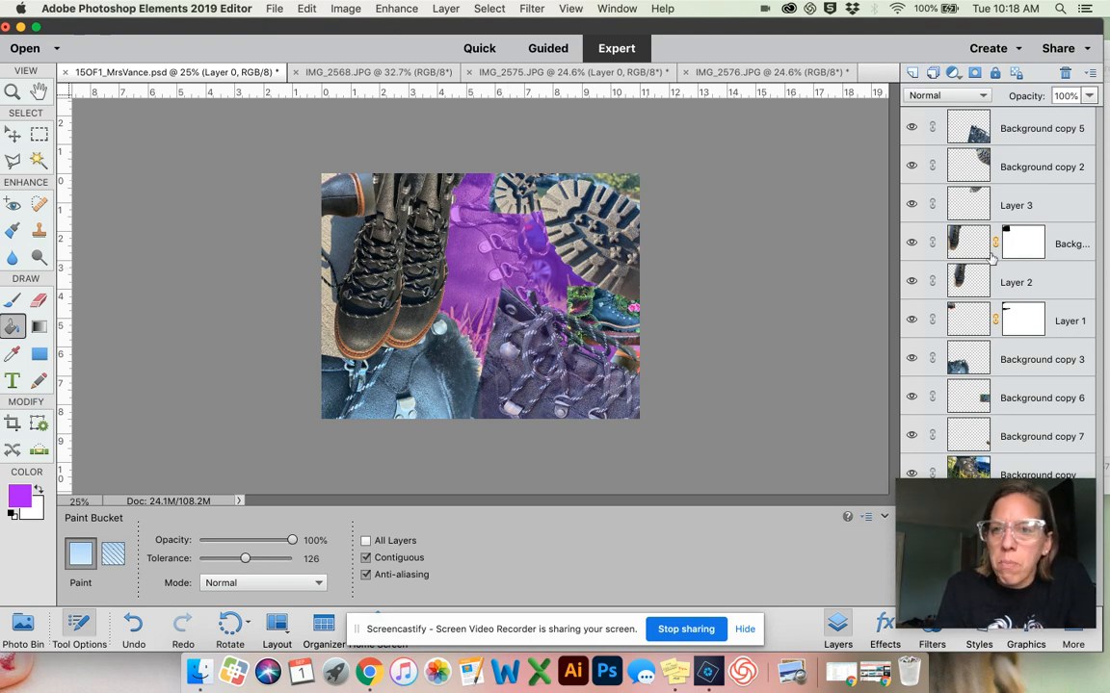
pyautogui.click(1015, 280)
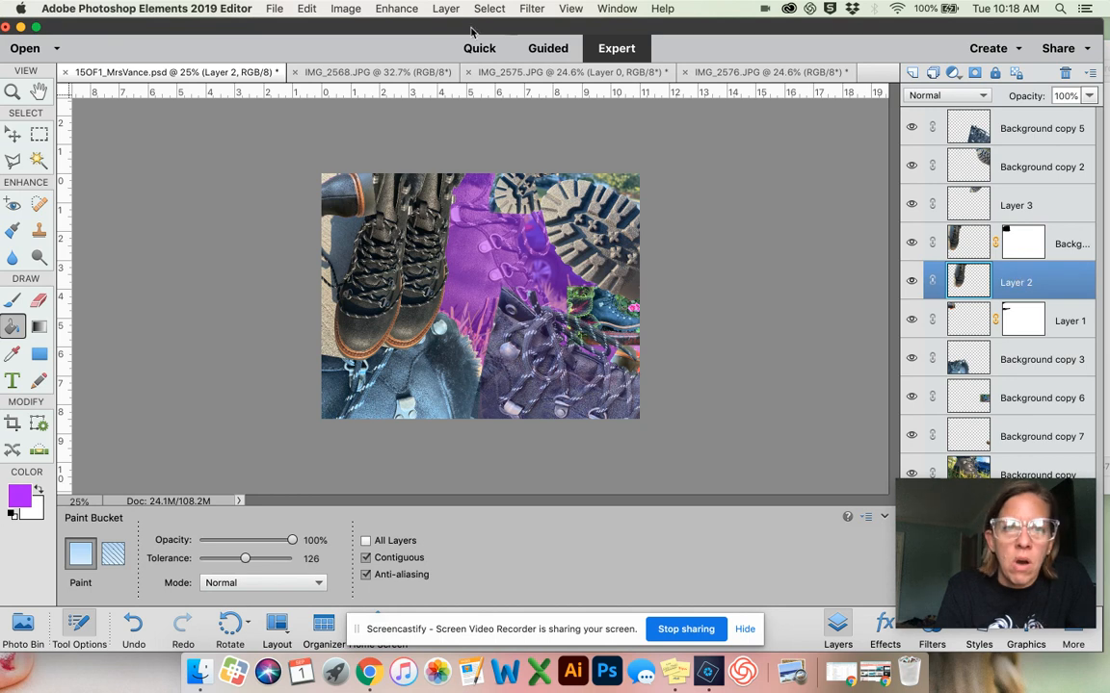
pyautogui.click(347, 8)
pyautogui.moveTo(406, 7)
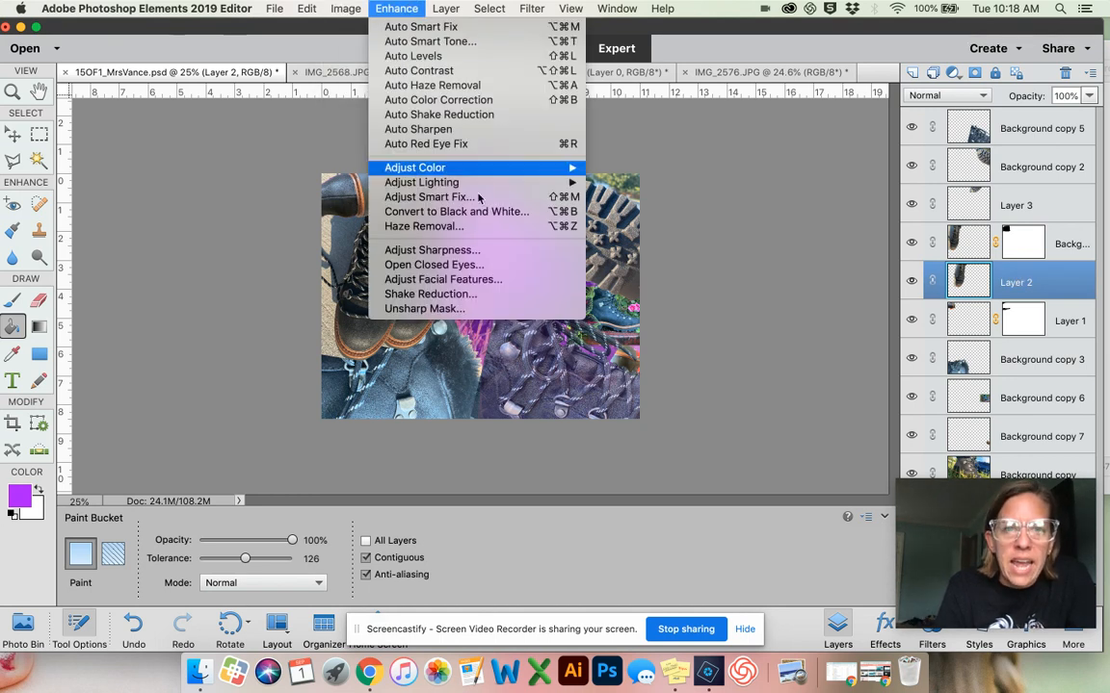
pyautogui.moveTo(482, 174)
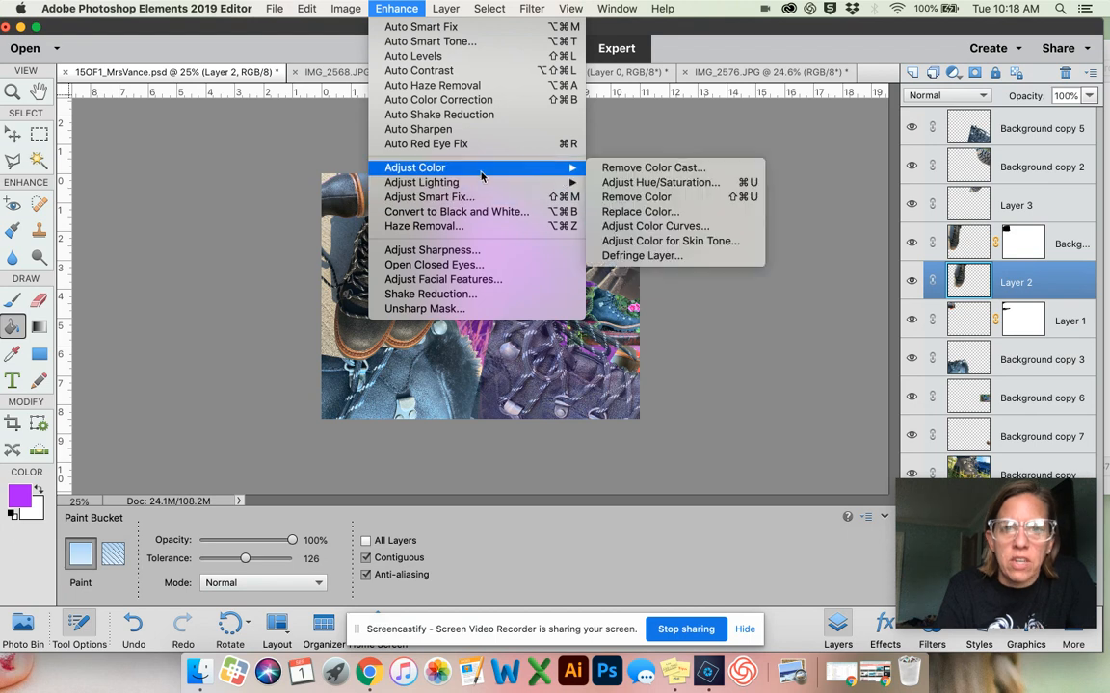
pyautogui.click(660, 183)
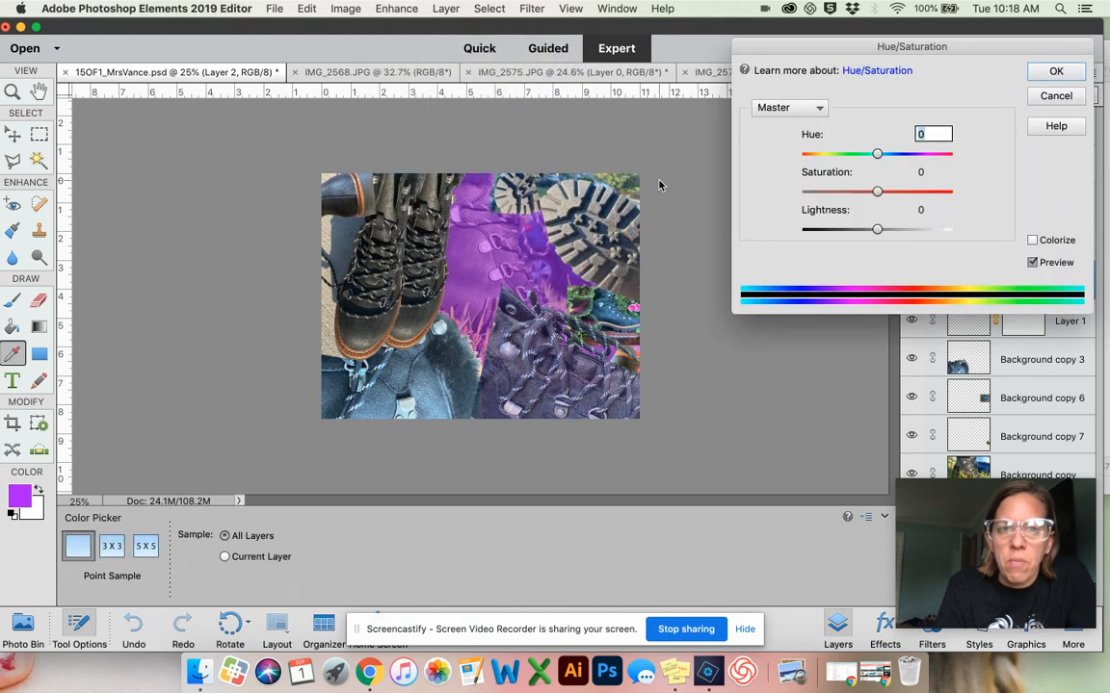
pyautogui.moveTo(877, 191); pyautogui.dragTo(989, 182)
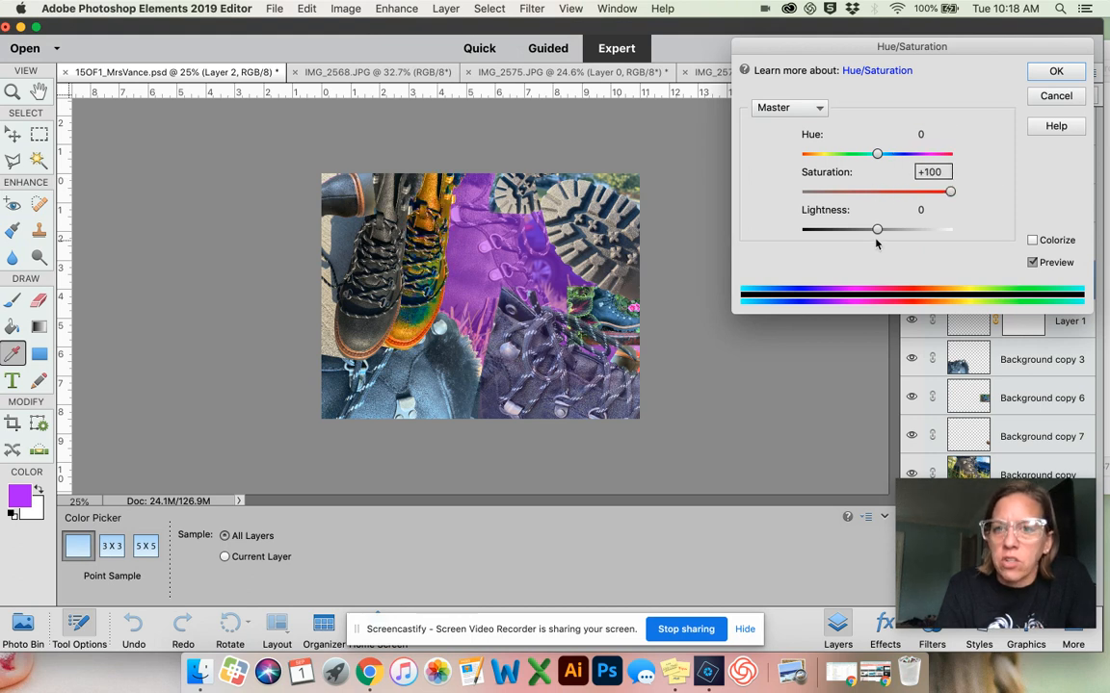
pyautogui.moveTo(877, 154); pyautogui.dragTo(793, 150)
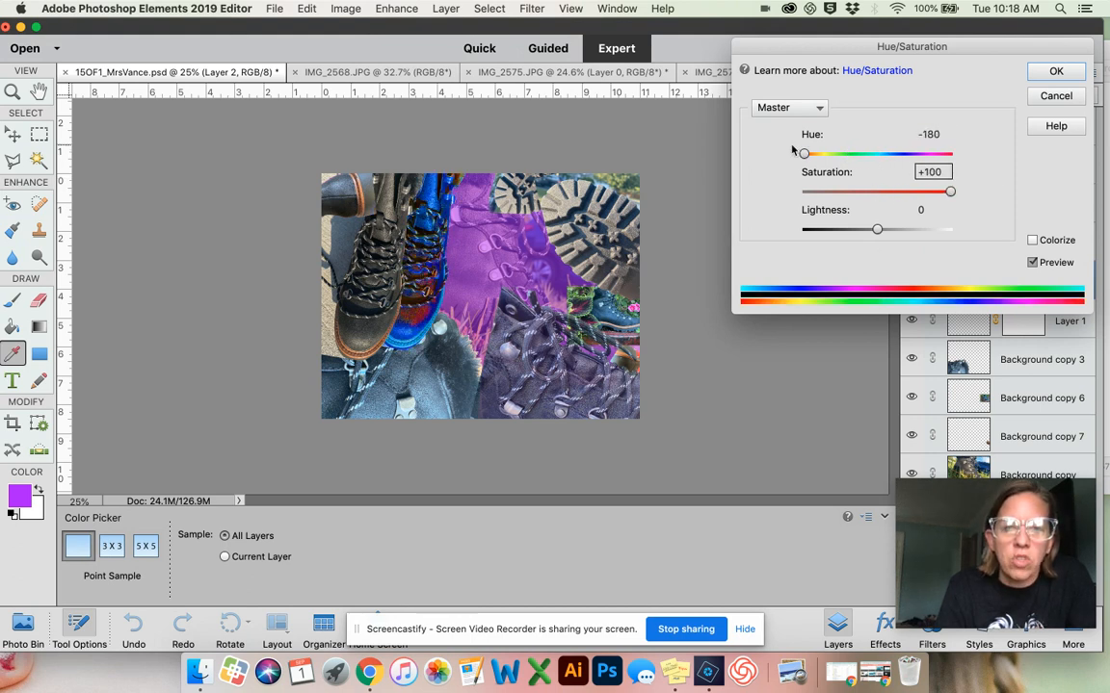
pyautogui.click(1056, 71)
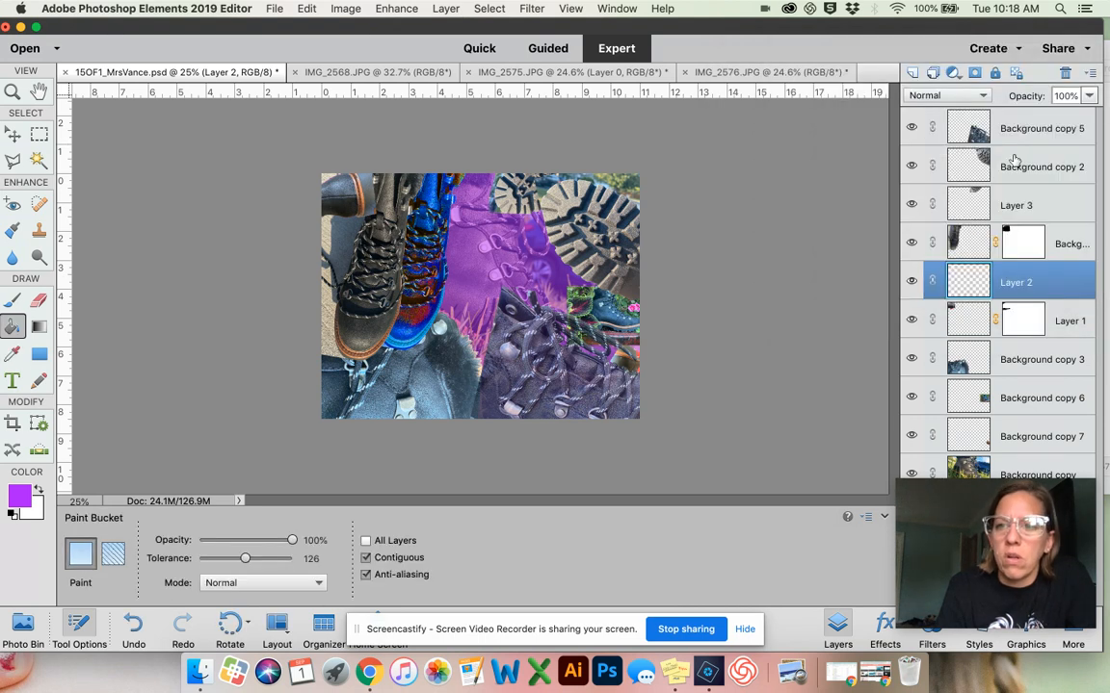
# - Recolor the boot image on Background copy 4 with Hue/Saturation, setting hue to -23 and saturation to +79
pyautogui.click(964, 250)
pyautogui.click(393, 8)
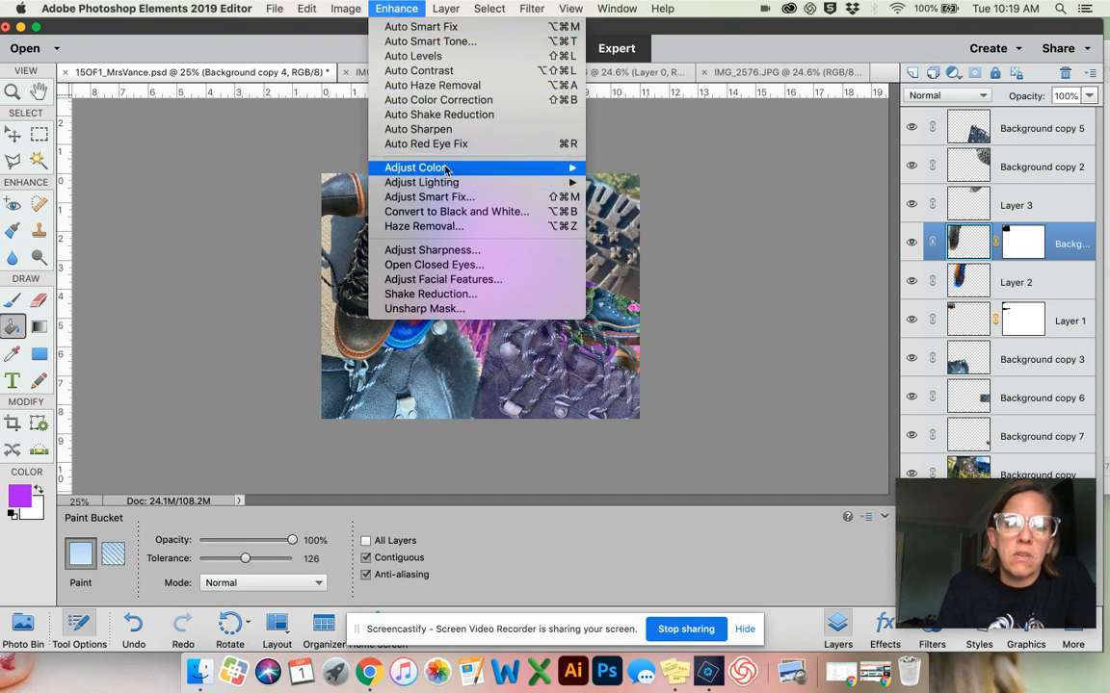
pyautogui.moveTo(446, 170)
pyautogui.click(665, 181)
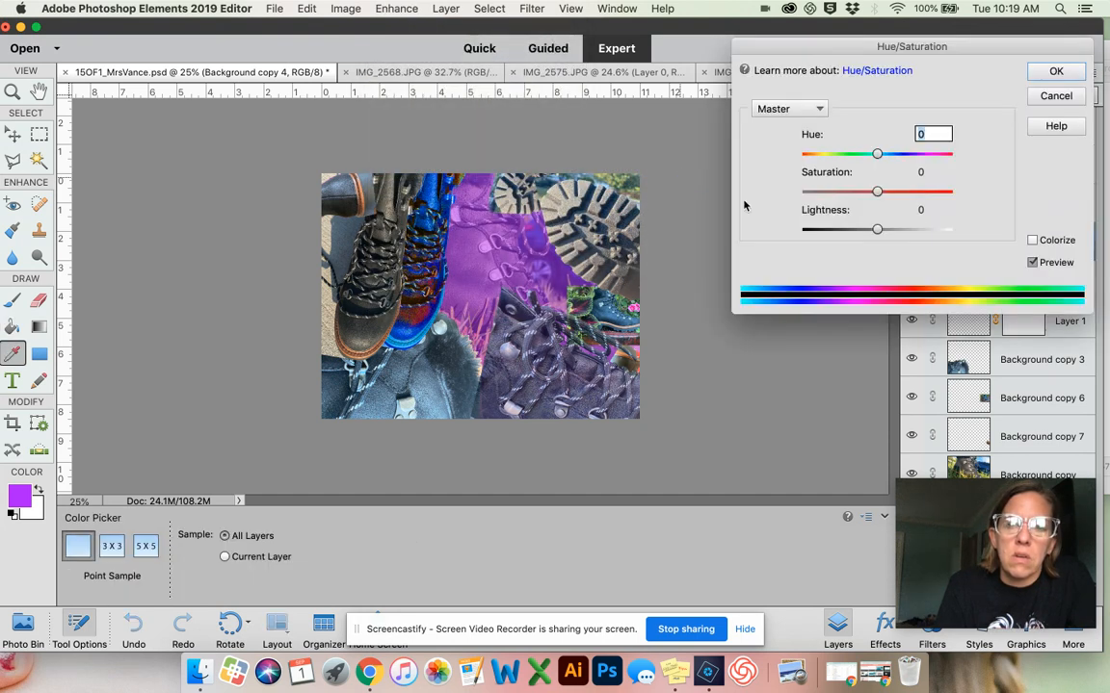
pyautogui.moveTo(877, 191); pyautogui.dragTo(935, 190)
pyautogui.click(874, 154)
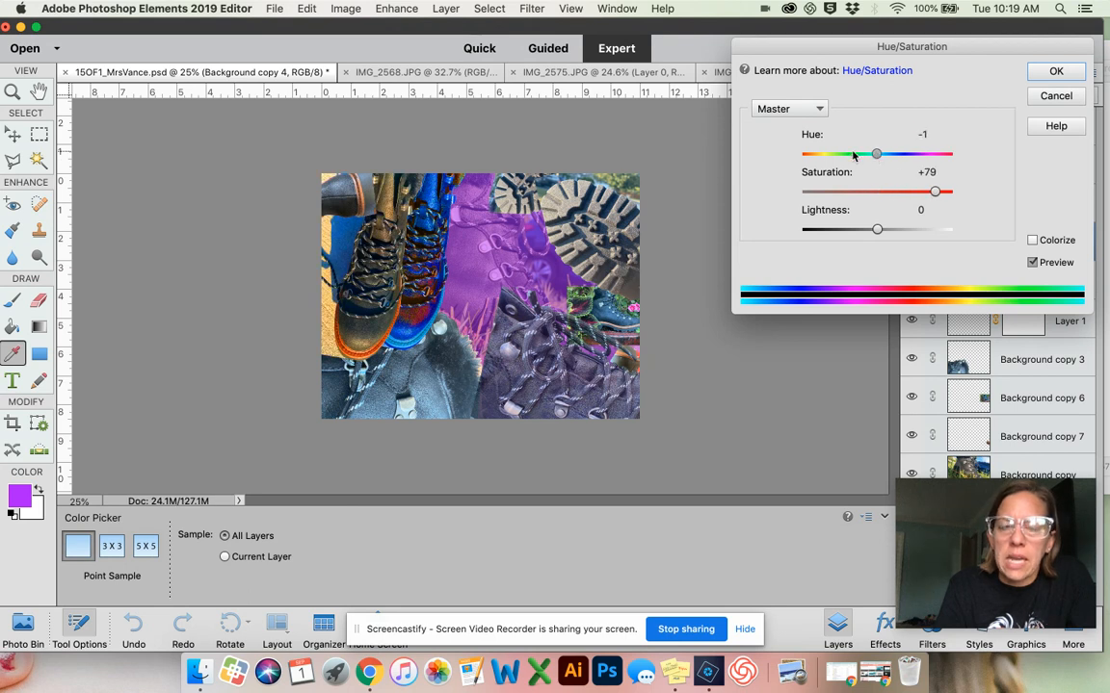
pyautogui.moveTo(852, 154)
pyautogui.mouseDown()
pyautogui.moveTo(792, 155)
pyautogui.moveTo(951, 153)
pyautogui.moveTo(844, 154)
pyautogui.moveTo(873, 156)
pyautogui.moveTo(860, 157)
pyautogui.mouseUp()
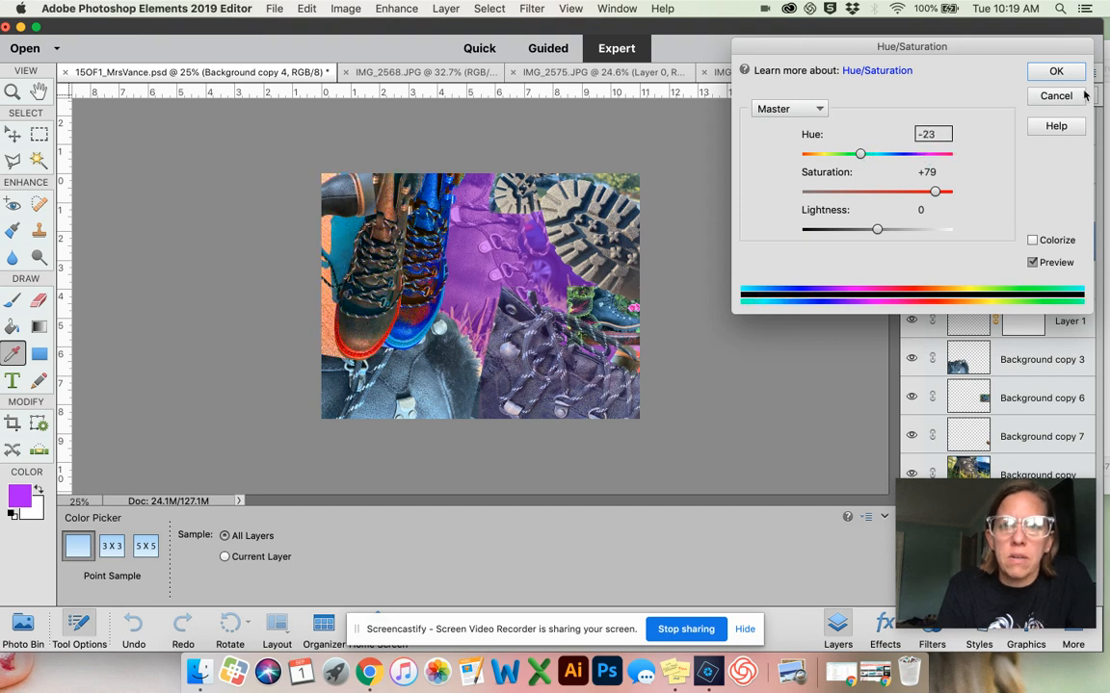
pyautogui.press('Return')
pyautogui.press('k')
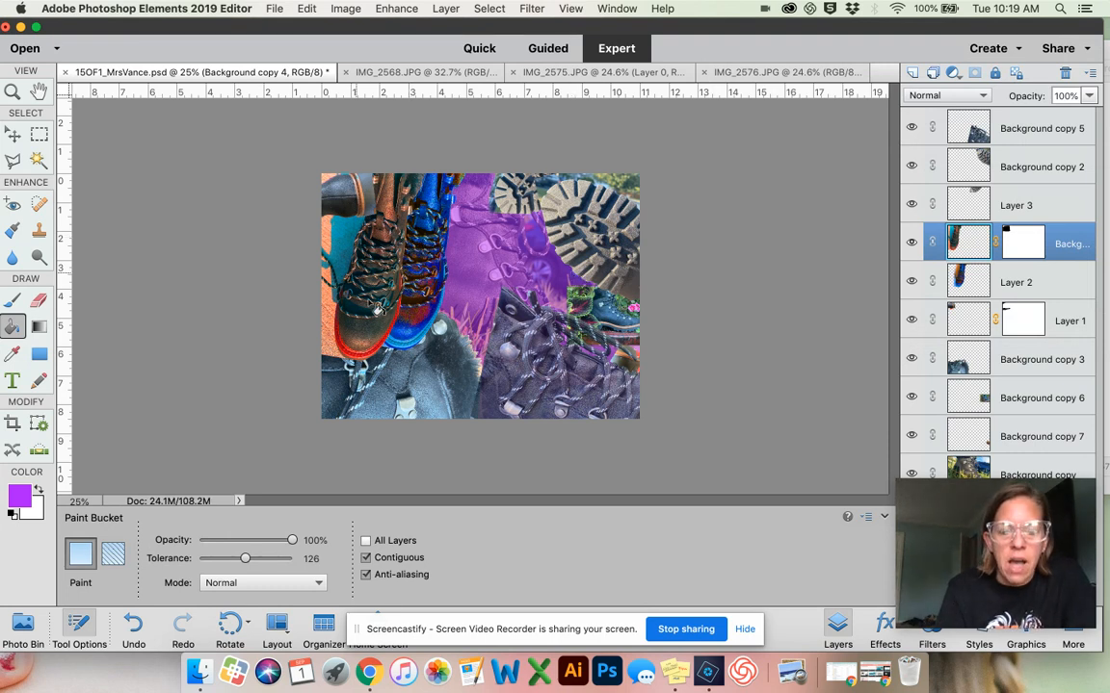
# - Fade the edges of the laced boot on Background copy 5 using the Eraser with a soft 300 px brush at 24% opacity
pyautogui.press('super+equal')
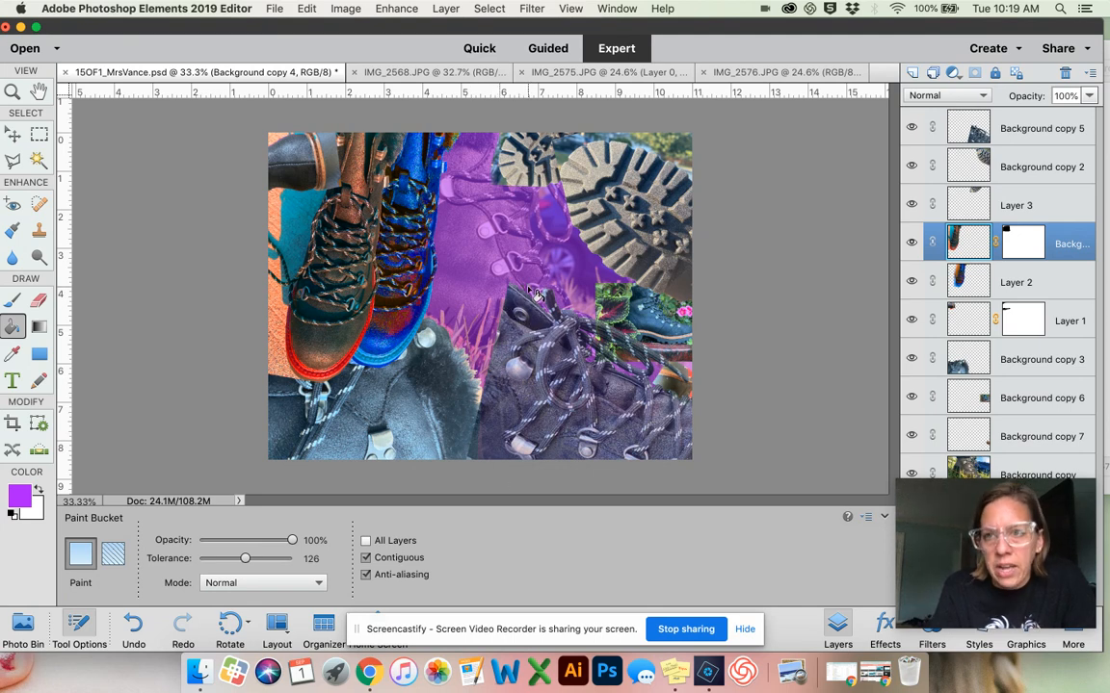
pyautogui.click(1036, 135)
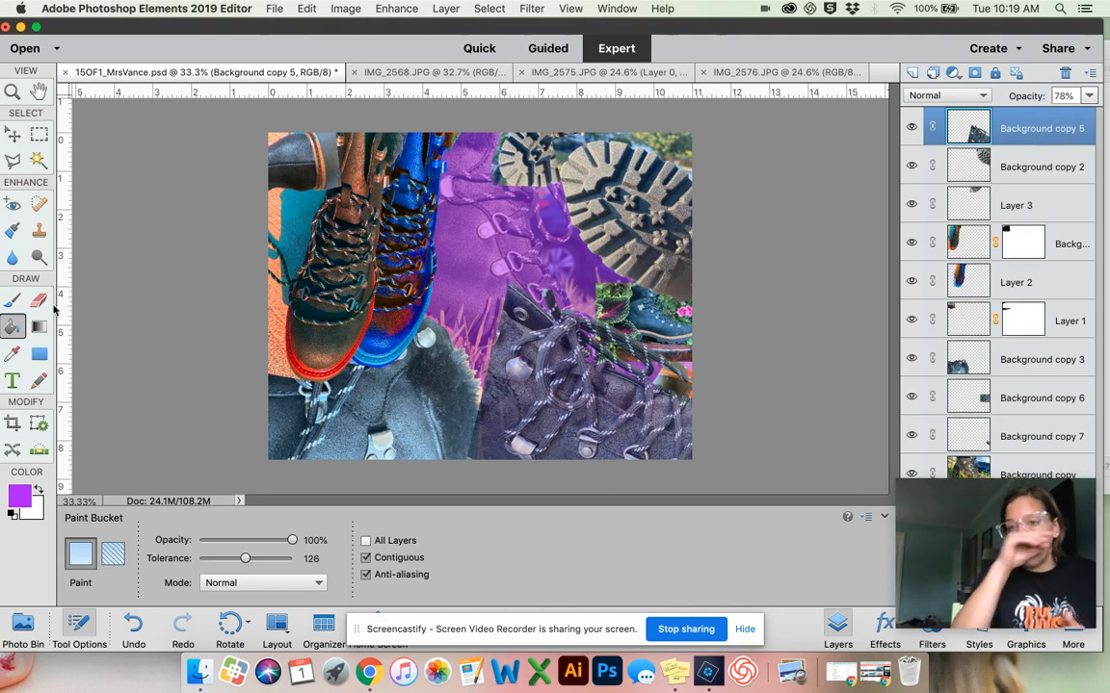
pyautogui.click(39, 301)
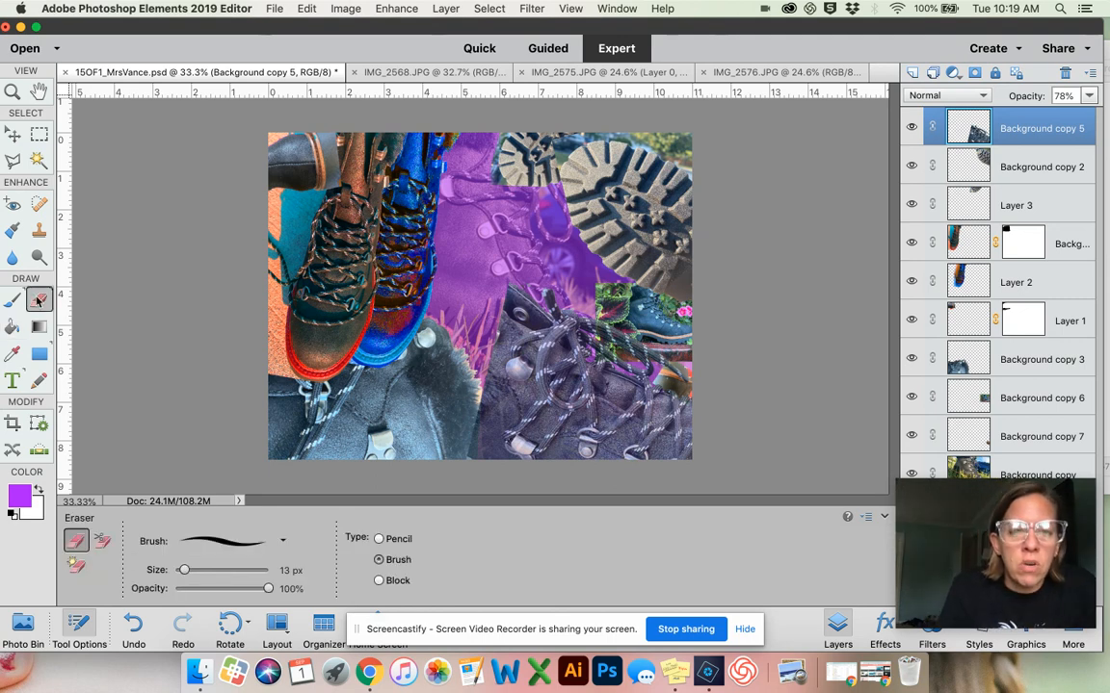
pyautogui.moveTo(202, 588)
pyautogui.mouseDown()
pyautogui.moveTo(221, 590)
pyautogui.moveTo(198, 590)
pyautogui.mouseUp()
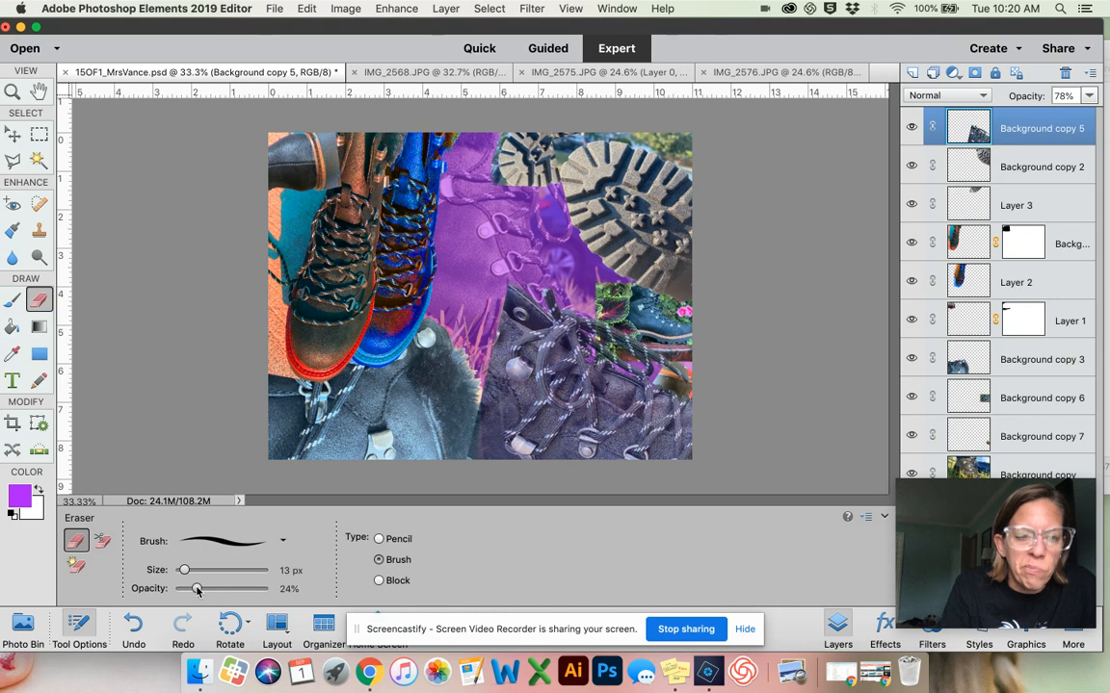
pyautogui.click(226, 541)
pyautogui.scroll(-5, 232, 424)
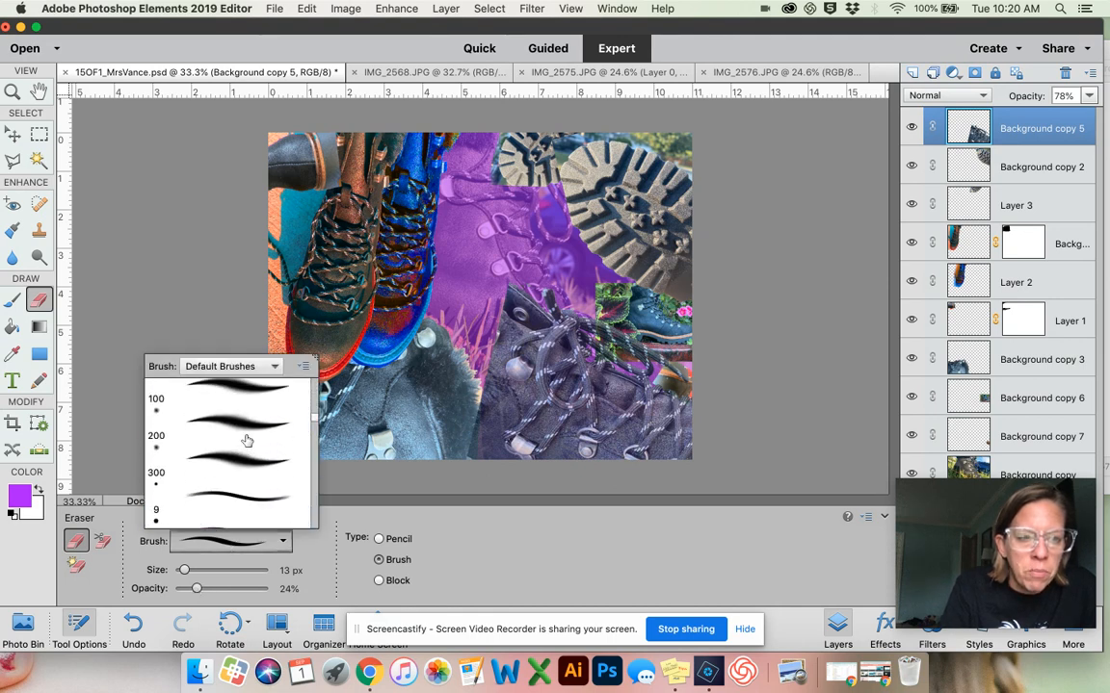
pyautogui.click(236, 465)
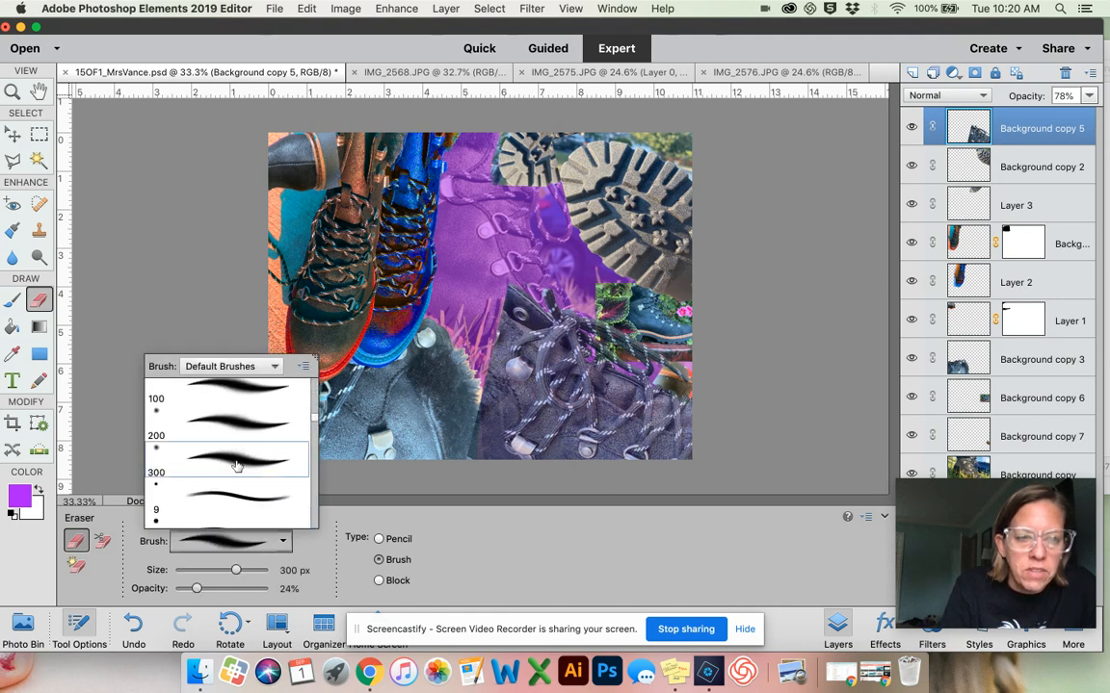
pyautogui.click(800, 135)
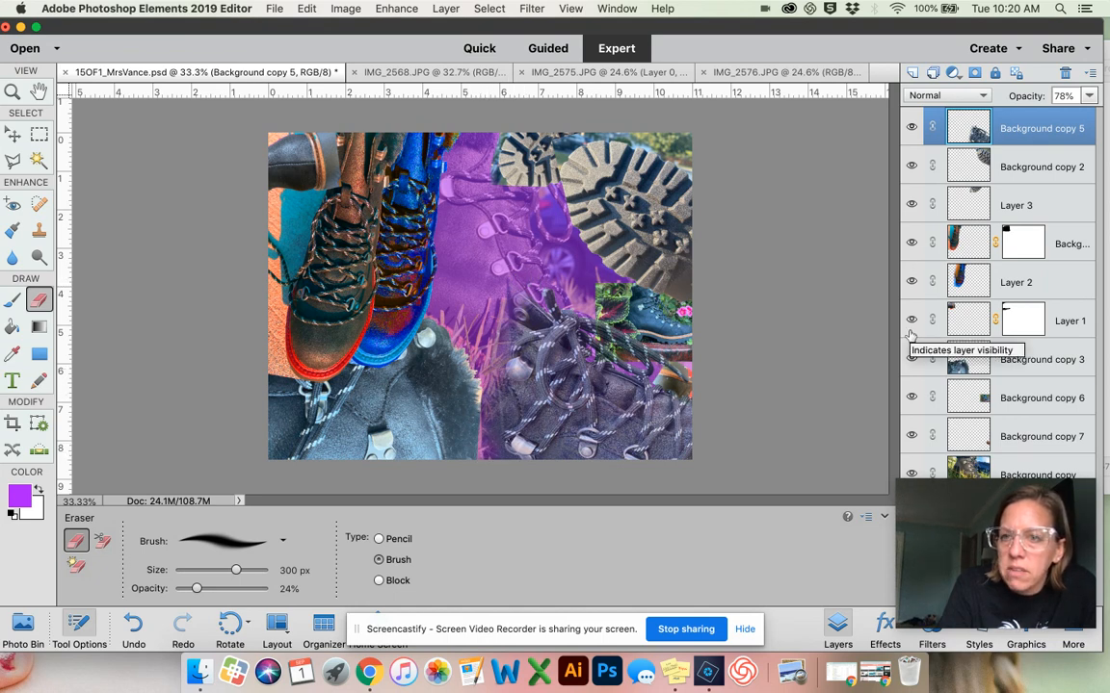
# - Softly erase the image edges on Background copy 3, Background copy 2, Layer 3 and Background copy 6 with the 300 px Eraser at 24% opacity
pyautogui.click(963, 358)
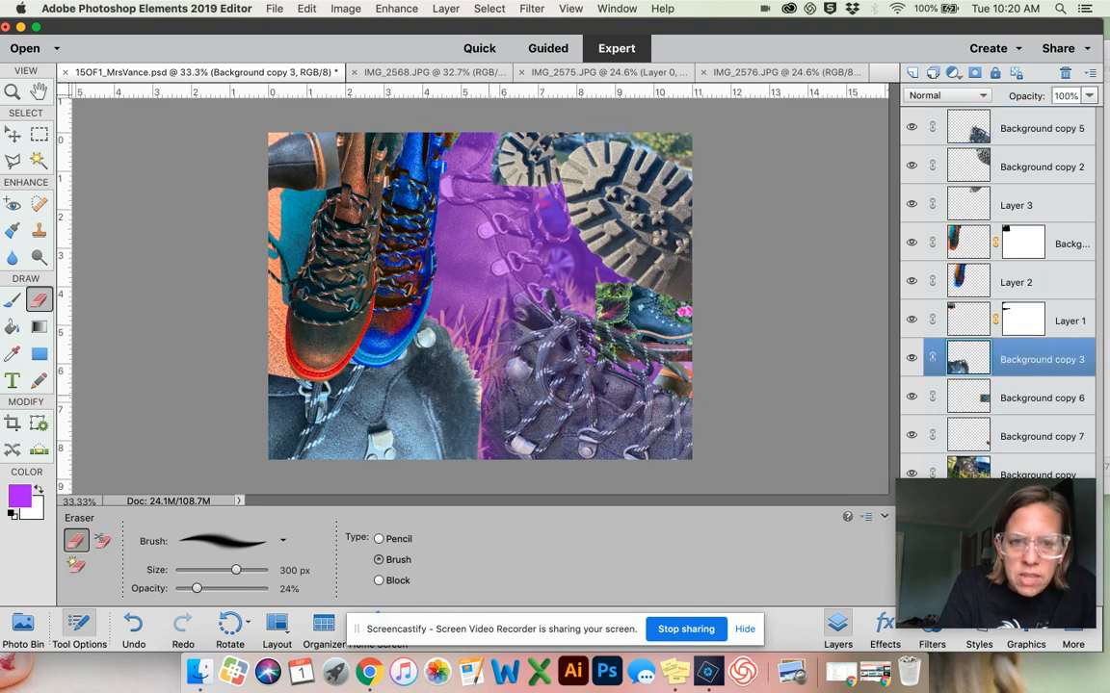
pyautogui.moveTo(482, 376)
pyautogui.mouseDown()
pyautogui.moveTo(474, 340)
pyautogui.moveTo(488, 425)
pyautogui.mouseUp()
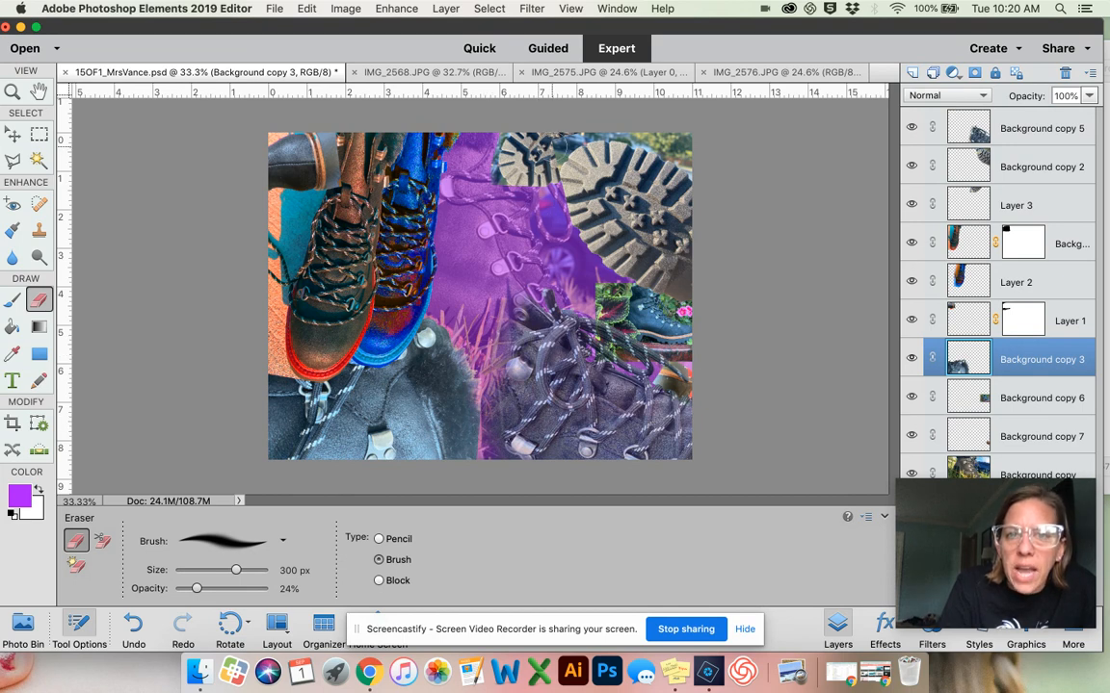
pyautogui.click(1021, 159)
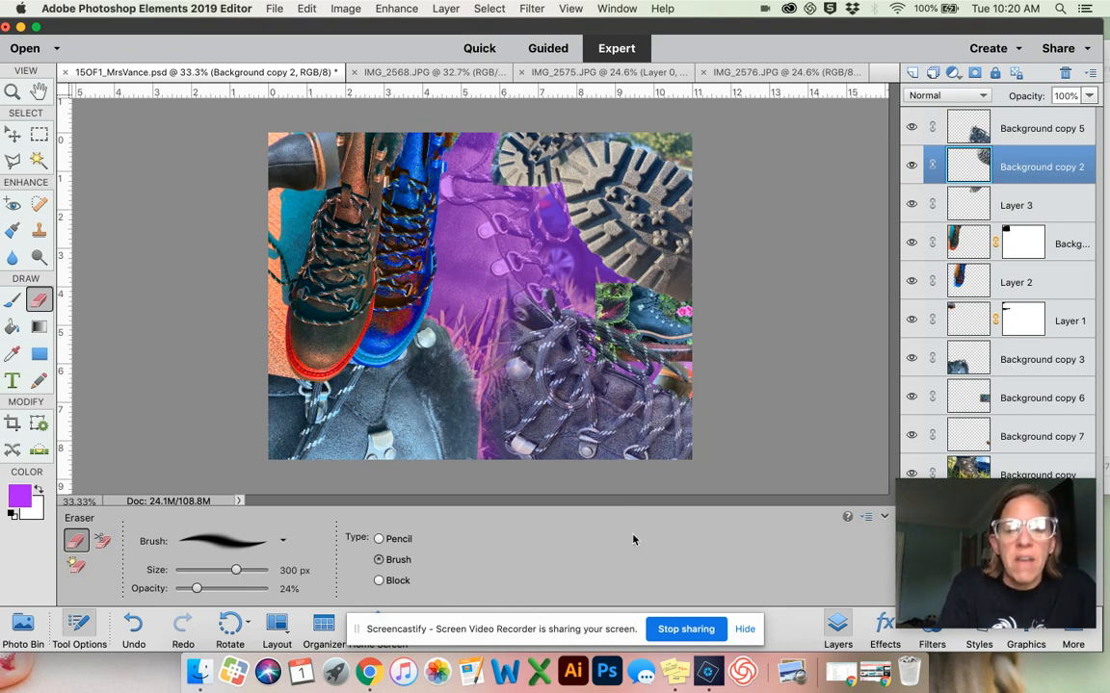
pyautogui.click(142, 641)
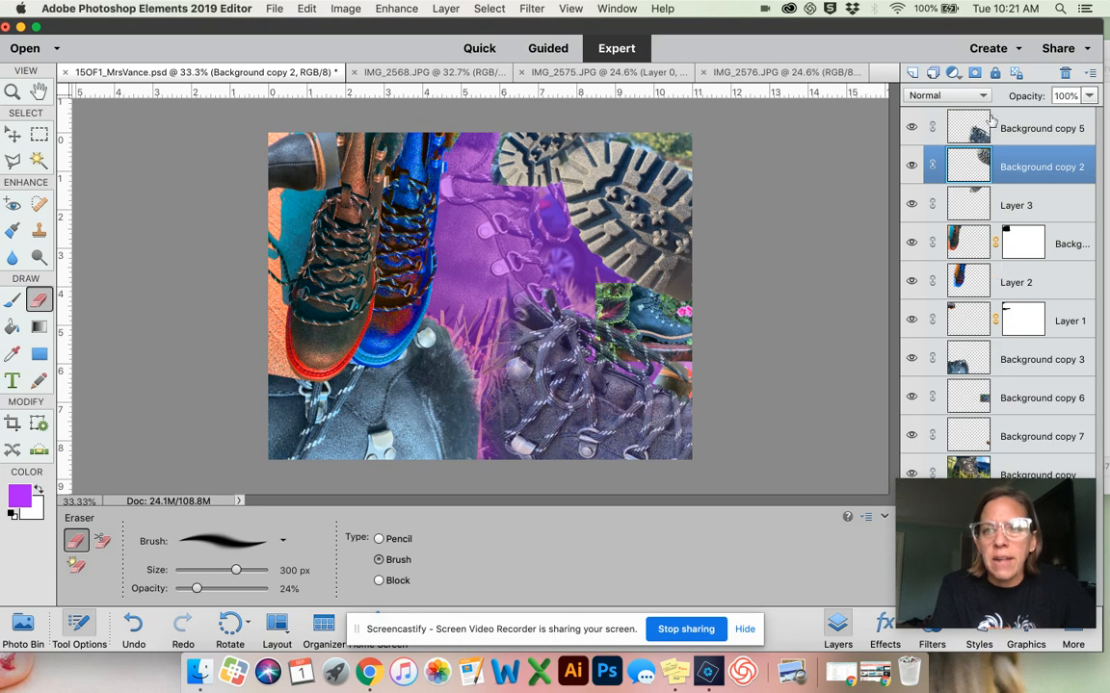
pyautogui.click(1011, 207)
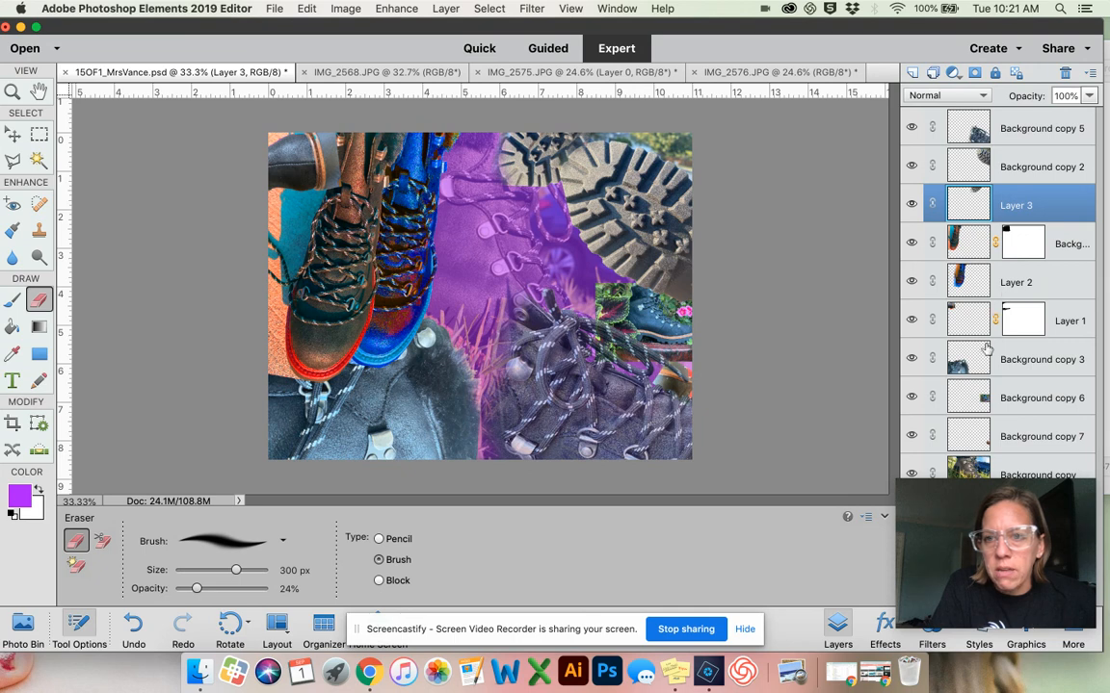
pyautogui.click(968, 397)
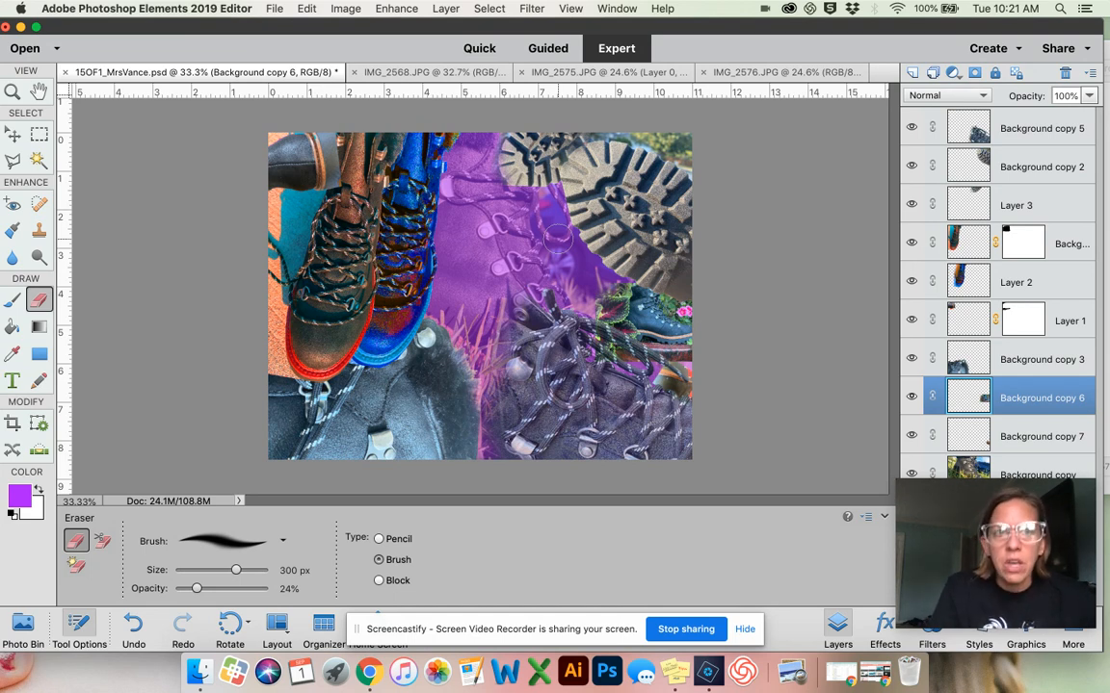
# - Save the layered collage to the Desktop in Photoshop format, keeping the suggested file name ending in "_edited-1.psd"
pyautogui.click(275, 8)
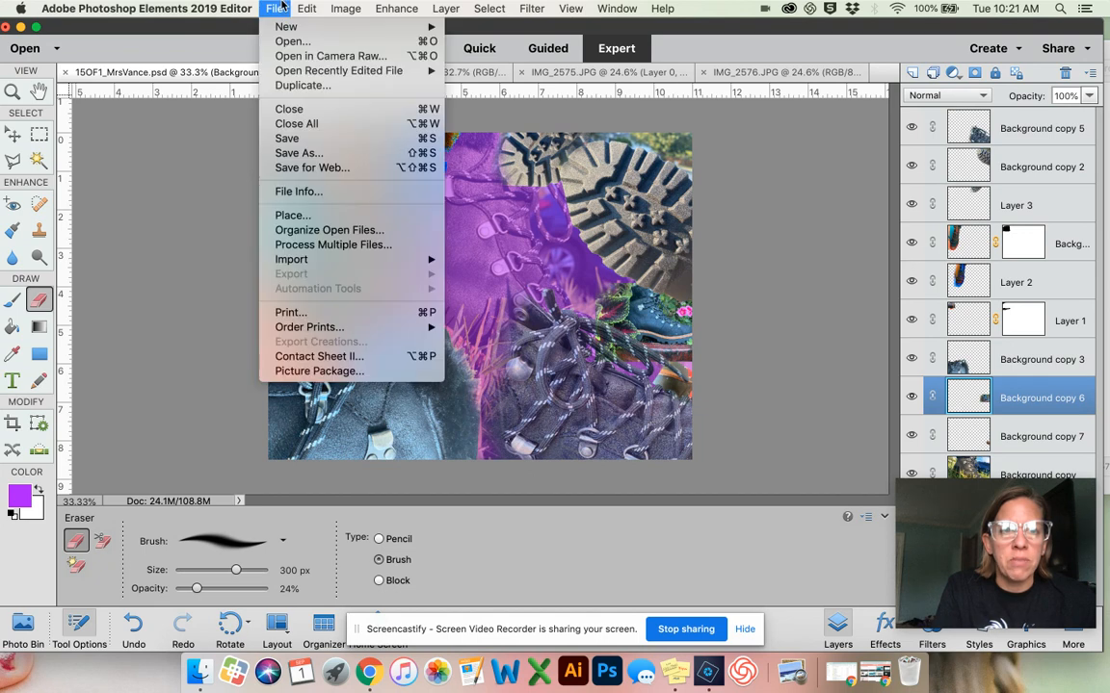
pyautogui.click(311, 141)
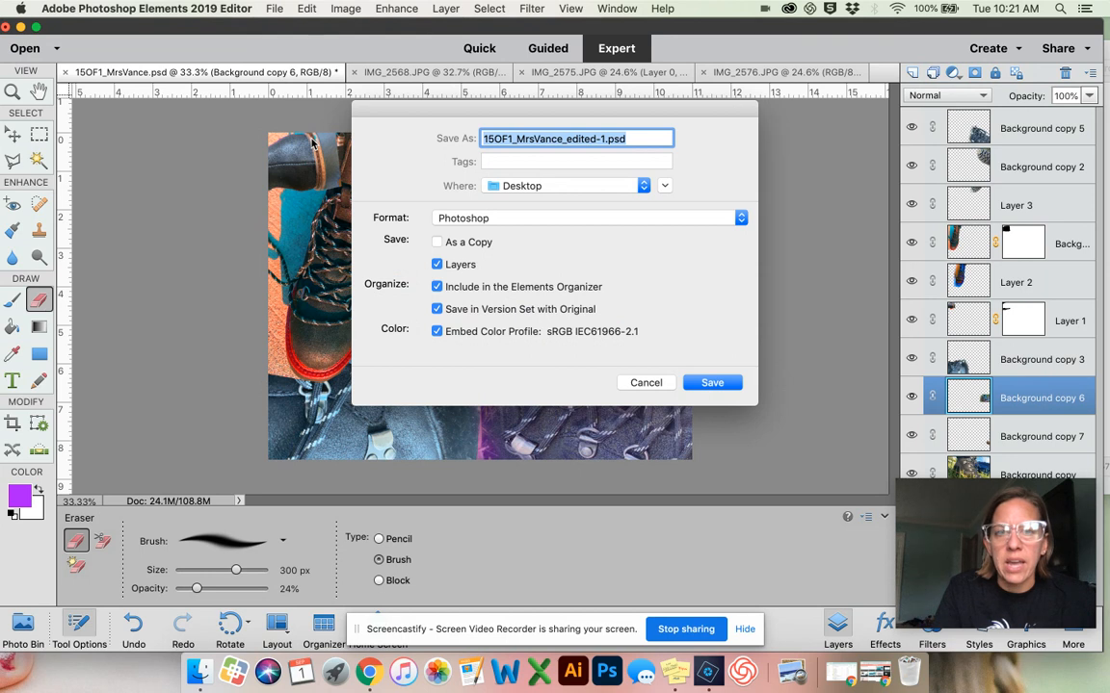
pyautogui.press('Return')
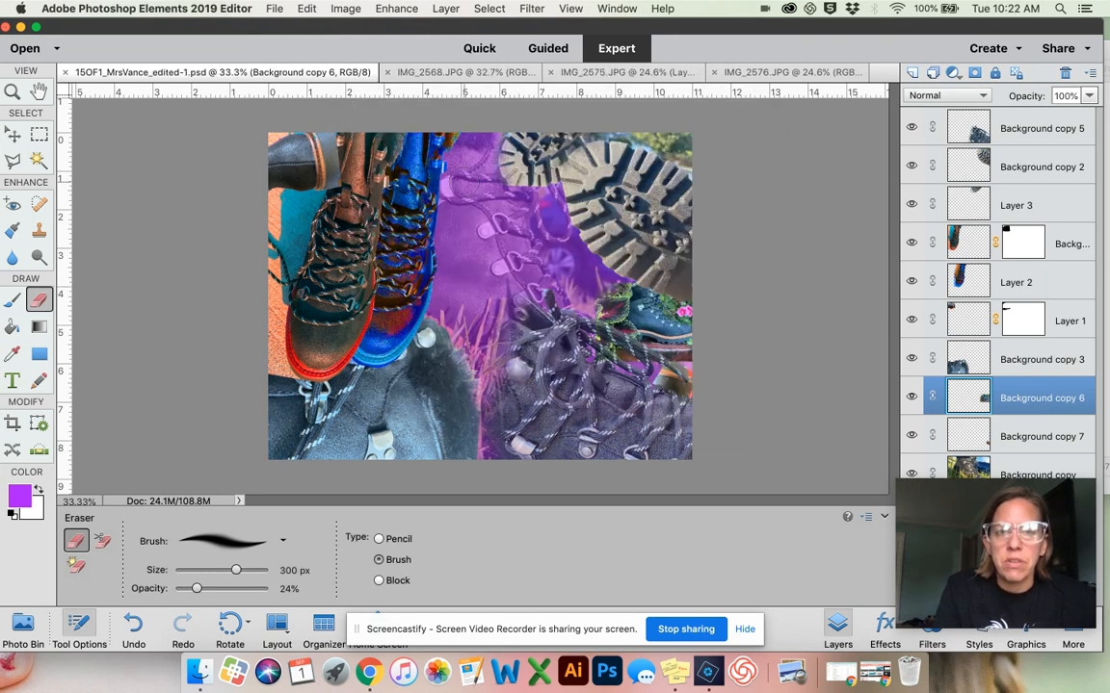
# - Save a JPEG copy of the collage to the Desktop with the suggested name ending in "_edited-2.jpg", at Maximum quality 12 and Baseline ("Standard")
pyautogui.click(272, 9)
pyautogui.click(337, 154)
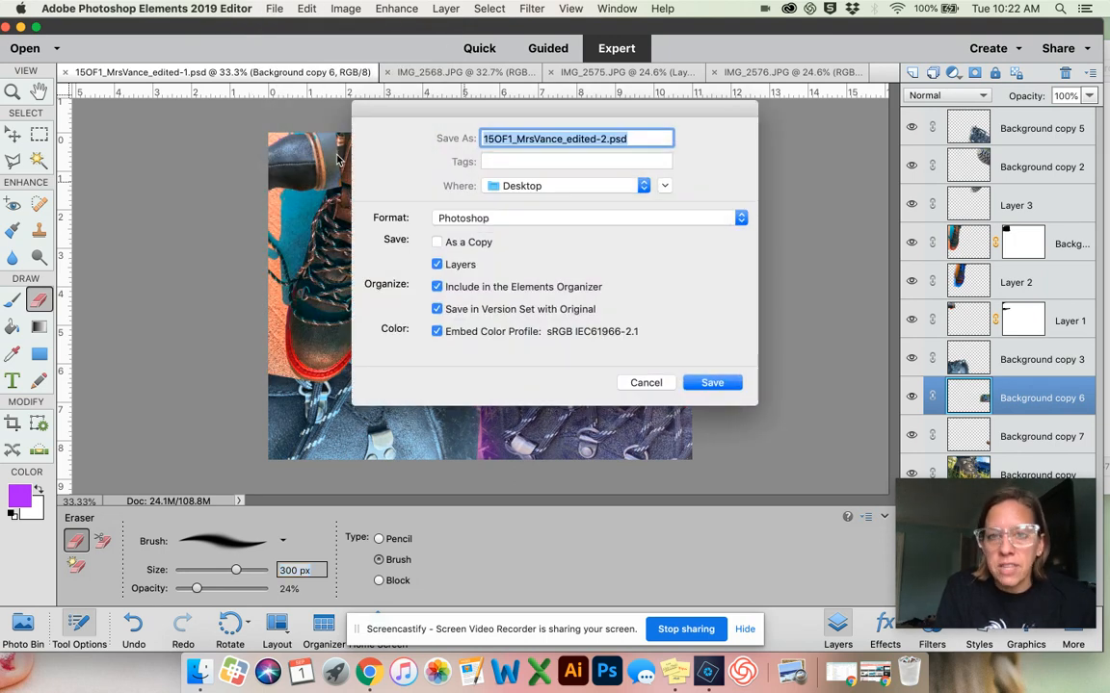
pyautogui.click(462, 220)
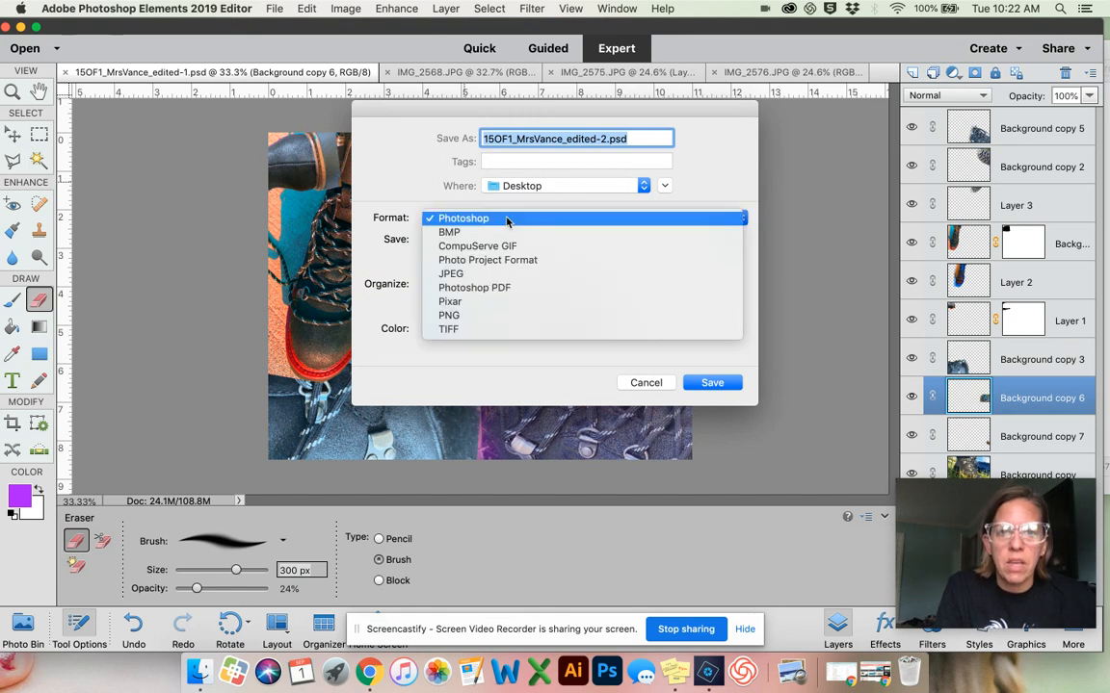
pyautogui.click(451, 275)
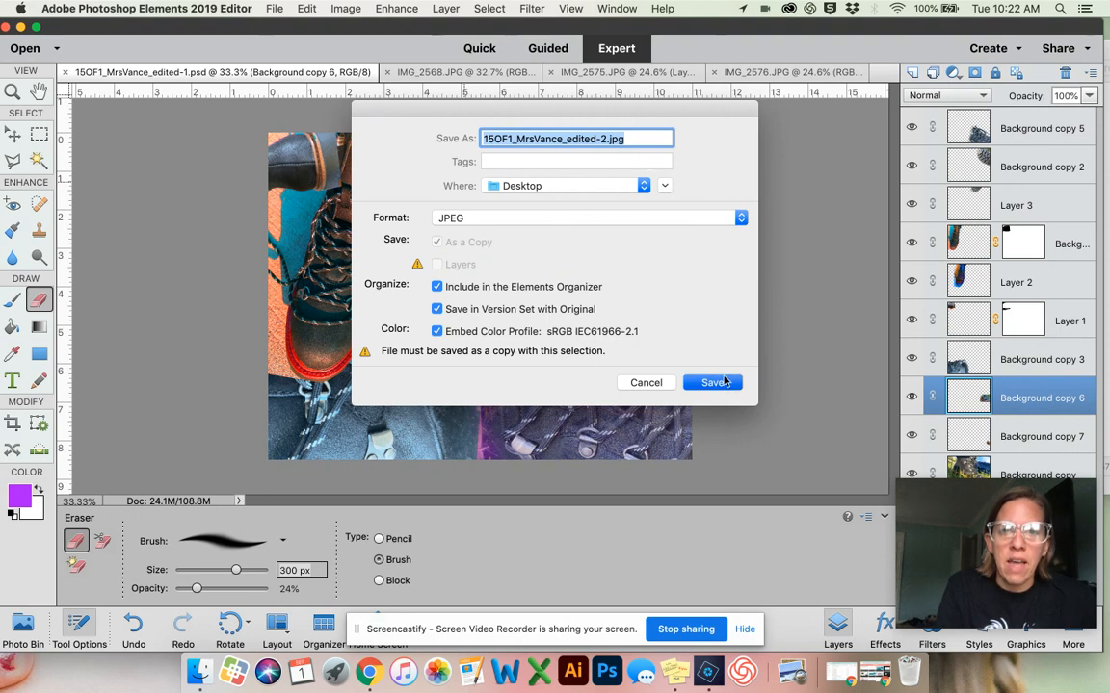
pyautogui.click(713, 382)
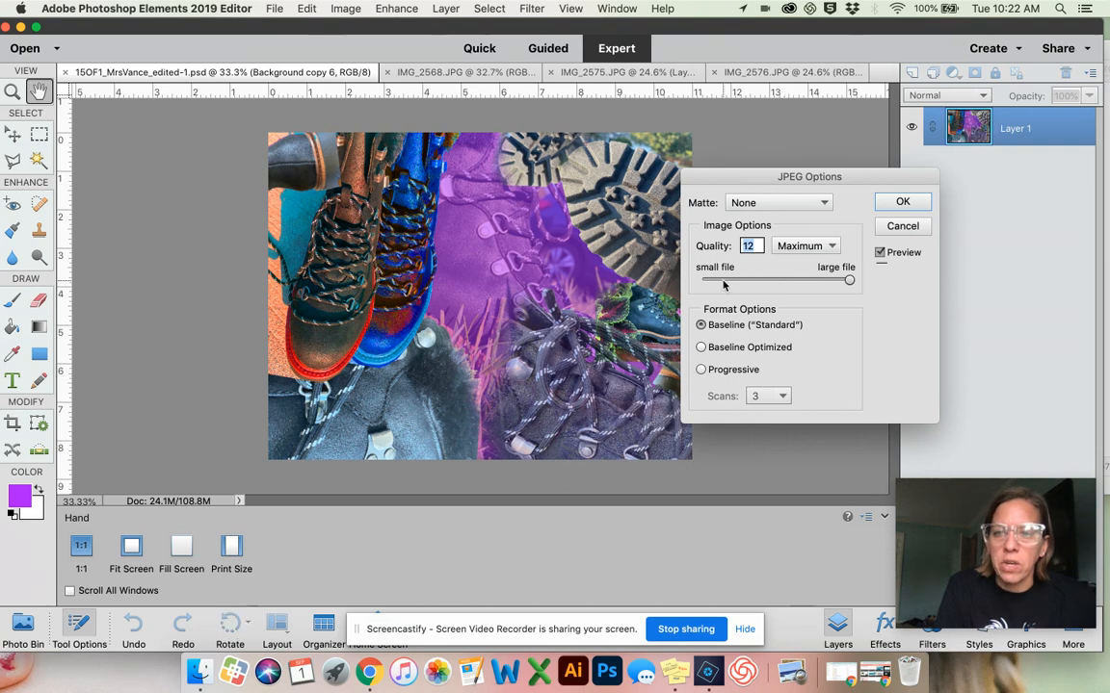
pyautogui.click(903, 203)
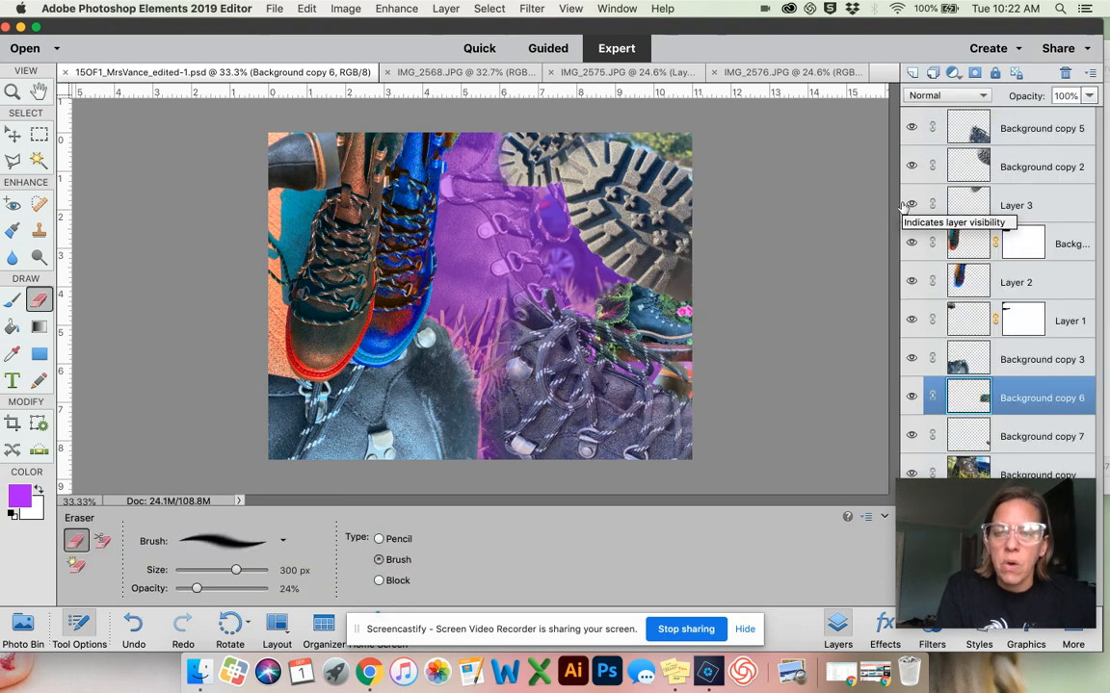
# - Uncover the desktop by moving the editor window aside and closing the 15in1 Finder window, and select the exported JPEG
pyautogui.moveTo(916, 27); pyautogui.dragTo(813, 27)
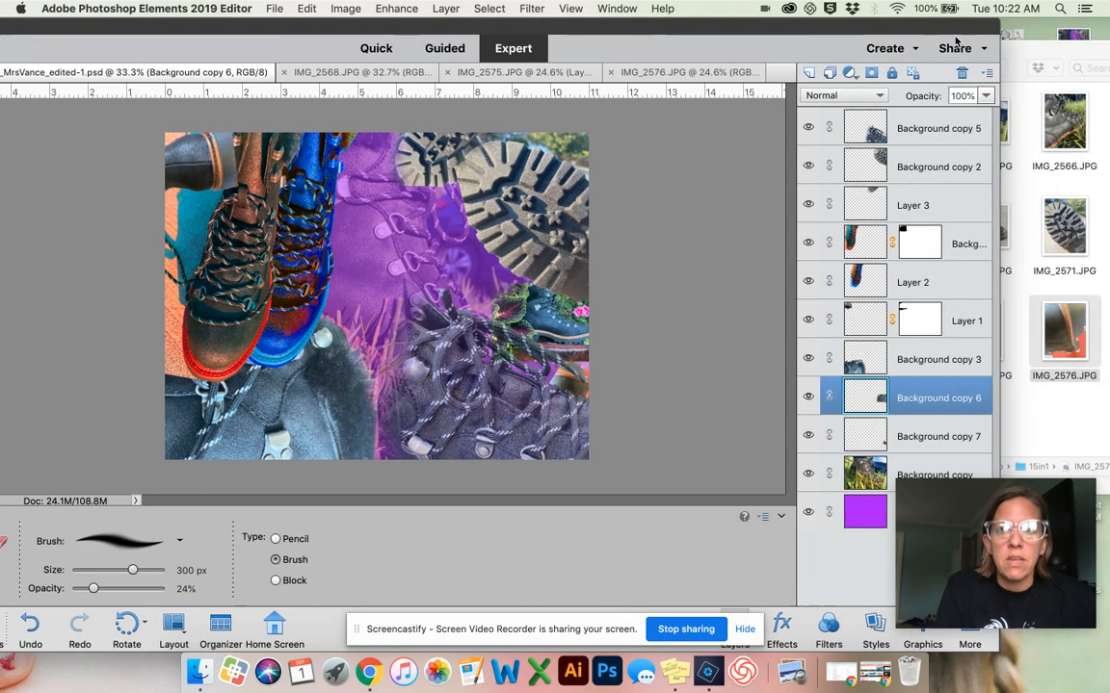
pyautogui.click(1009, 54)
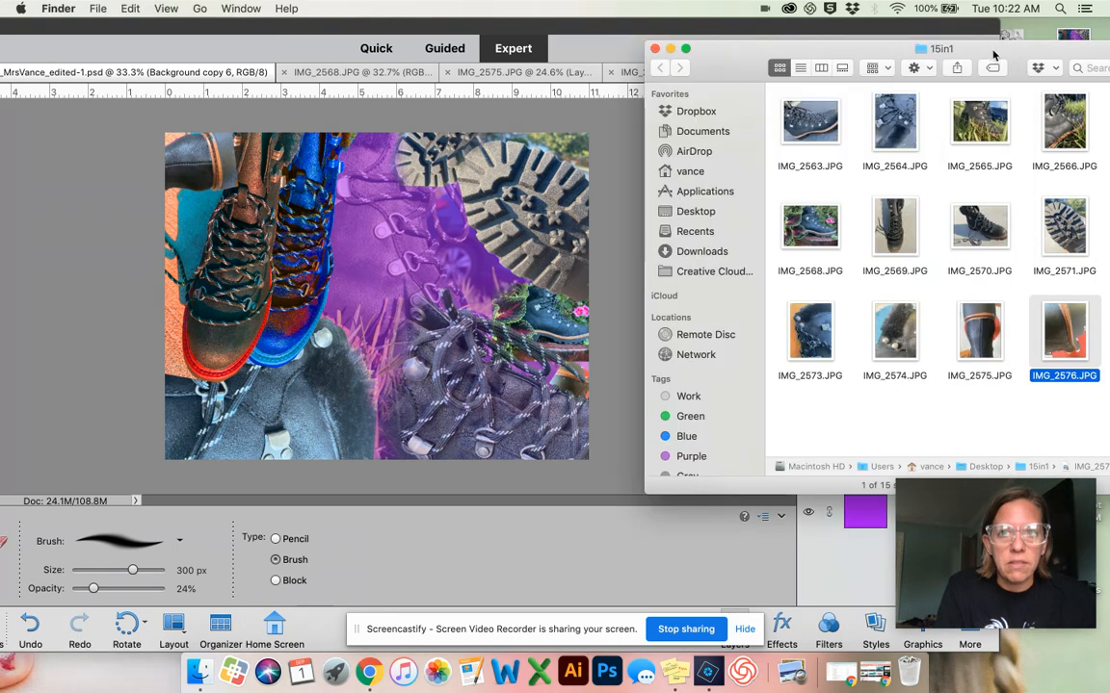
pyautogui.click(655, 48)
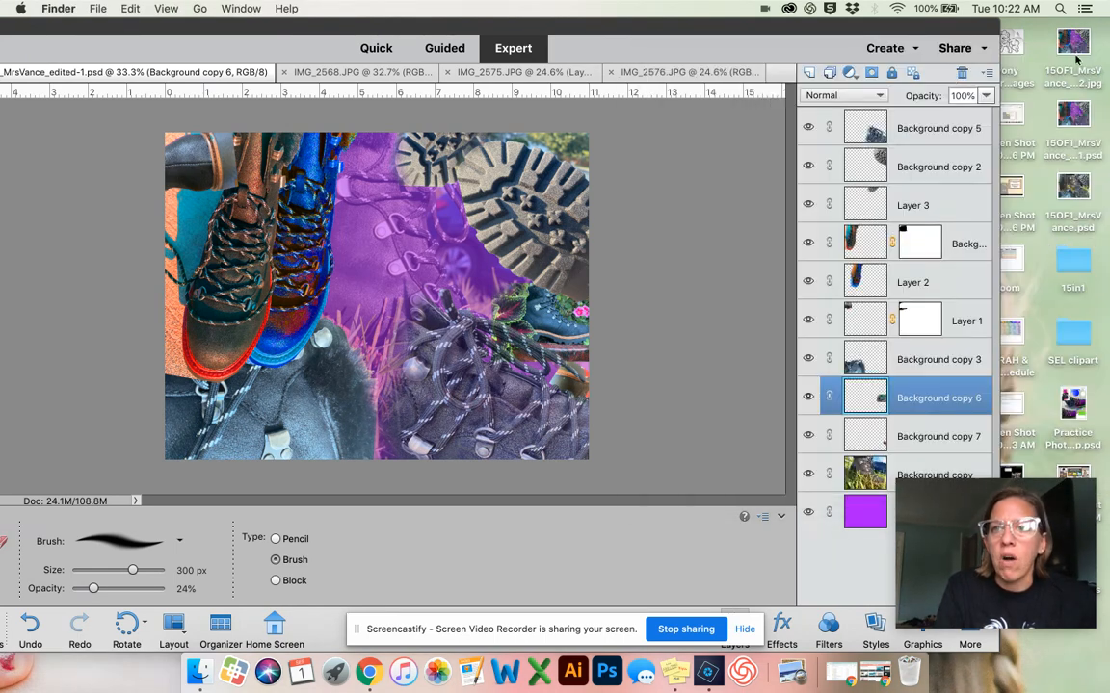
pyautogui.click(1074, 40)
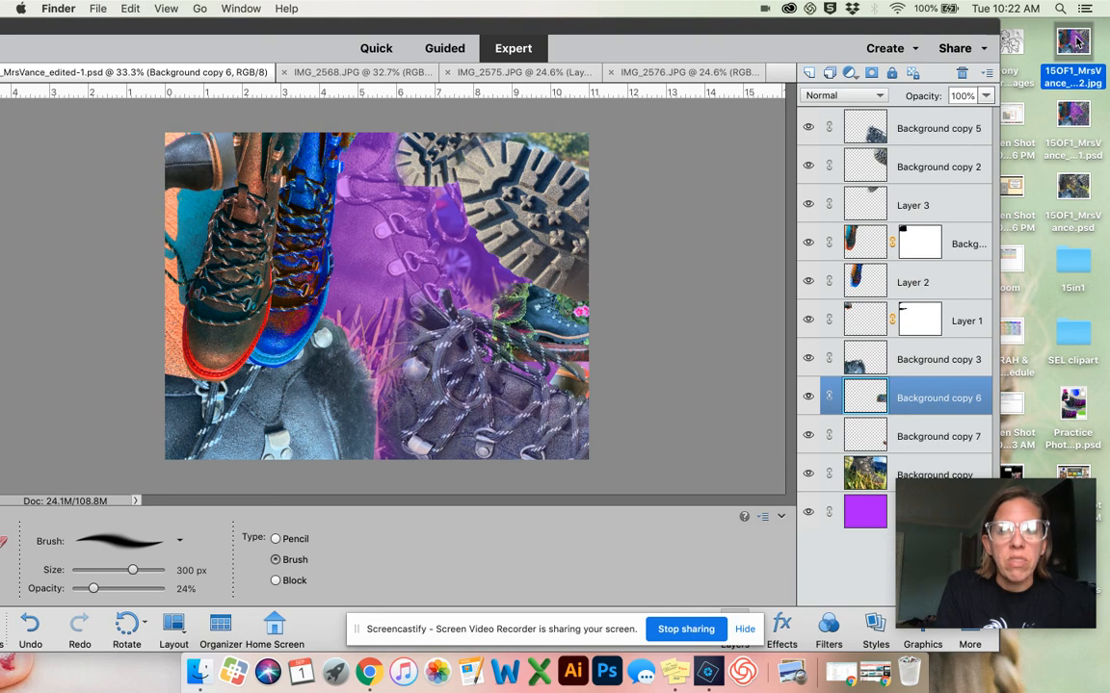